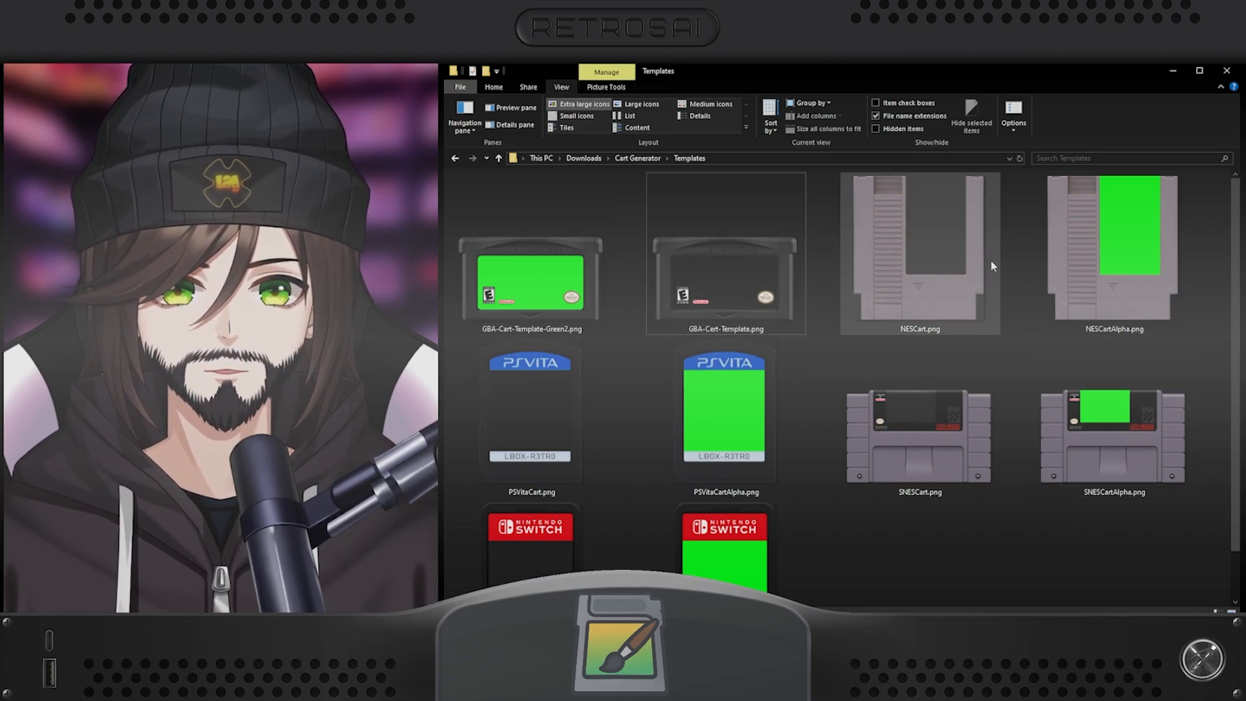
Look through the plain and green-screen cartridge template images in the Templates folder.
scroll(1012, 497, "down", 1)
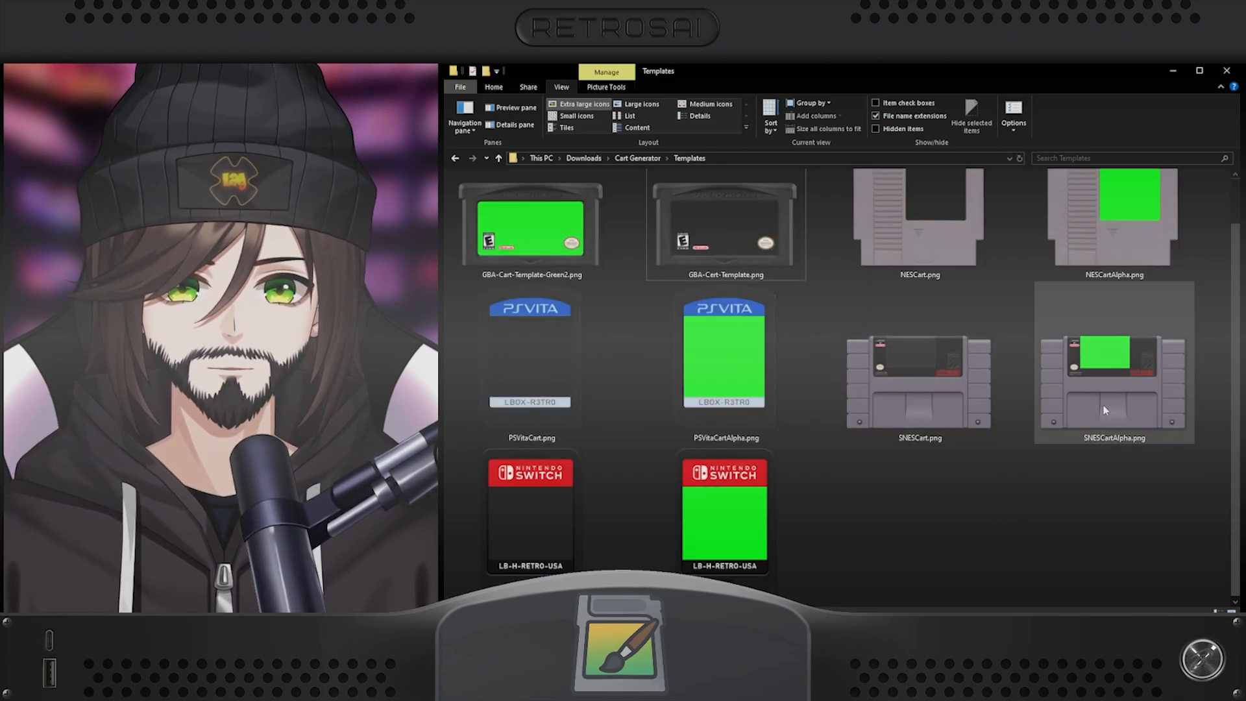
scroll(1044, 538, "up", 1)
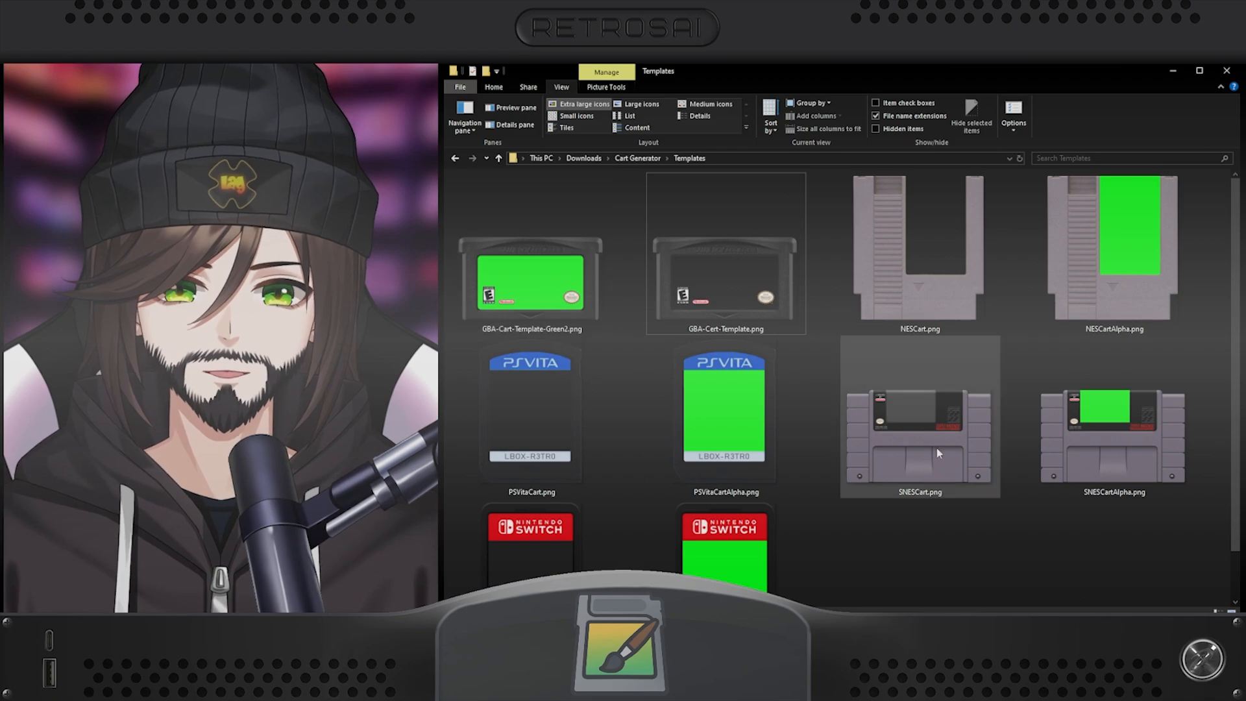
scroll(1016, 532, "down", 1)
scroll(1017, 528, "up", 1)
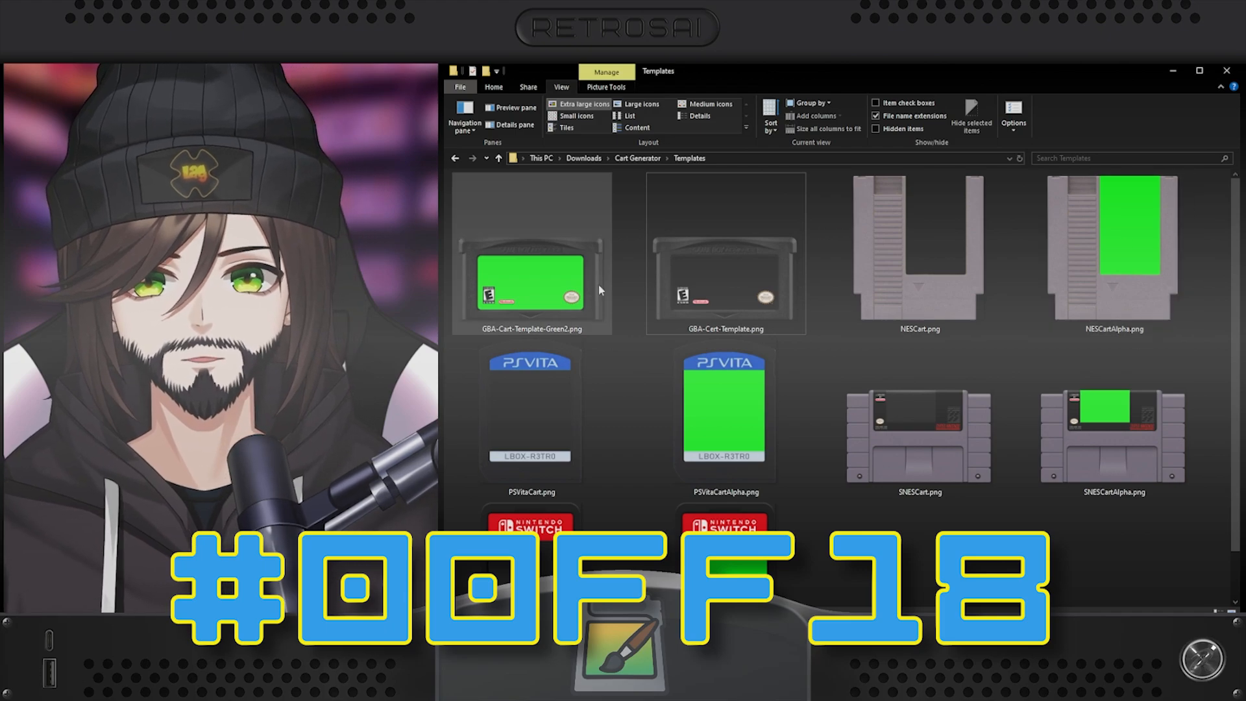
scroll(547, 223, "down", 1)
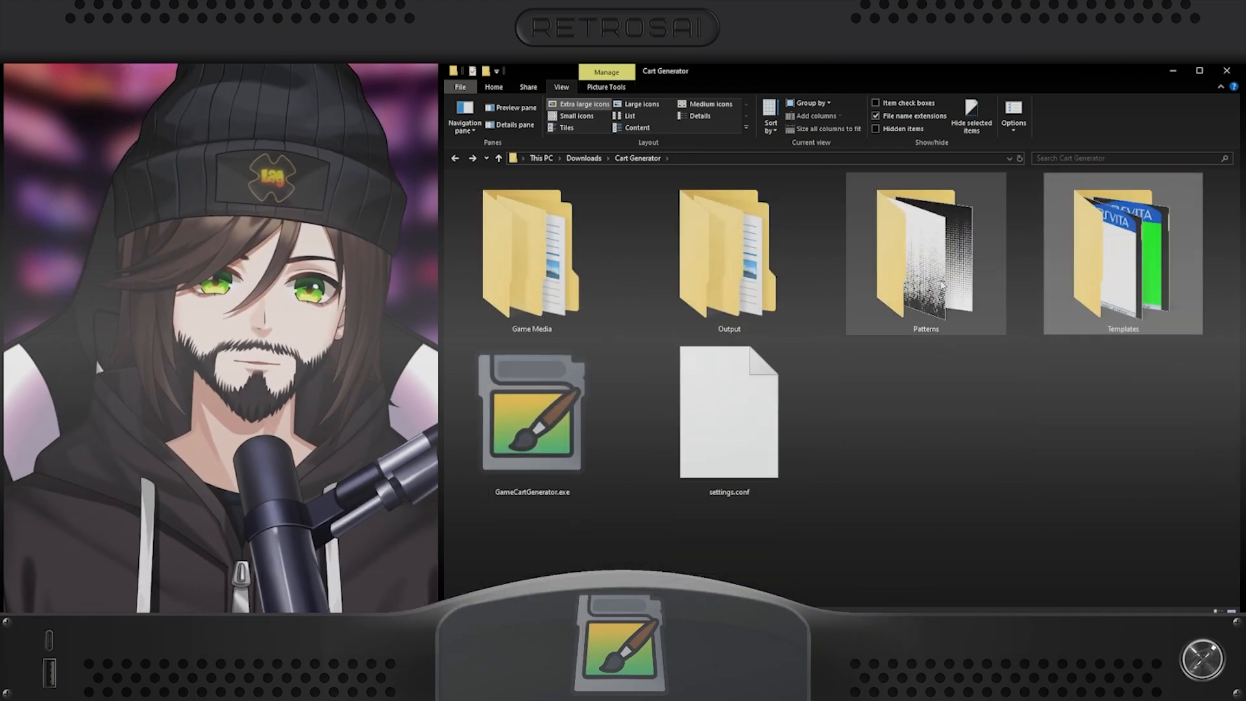
Open the Patterns folder and browse its pattern images as extra large icons.
double_click(929, 260)
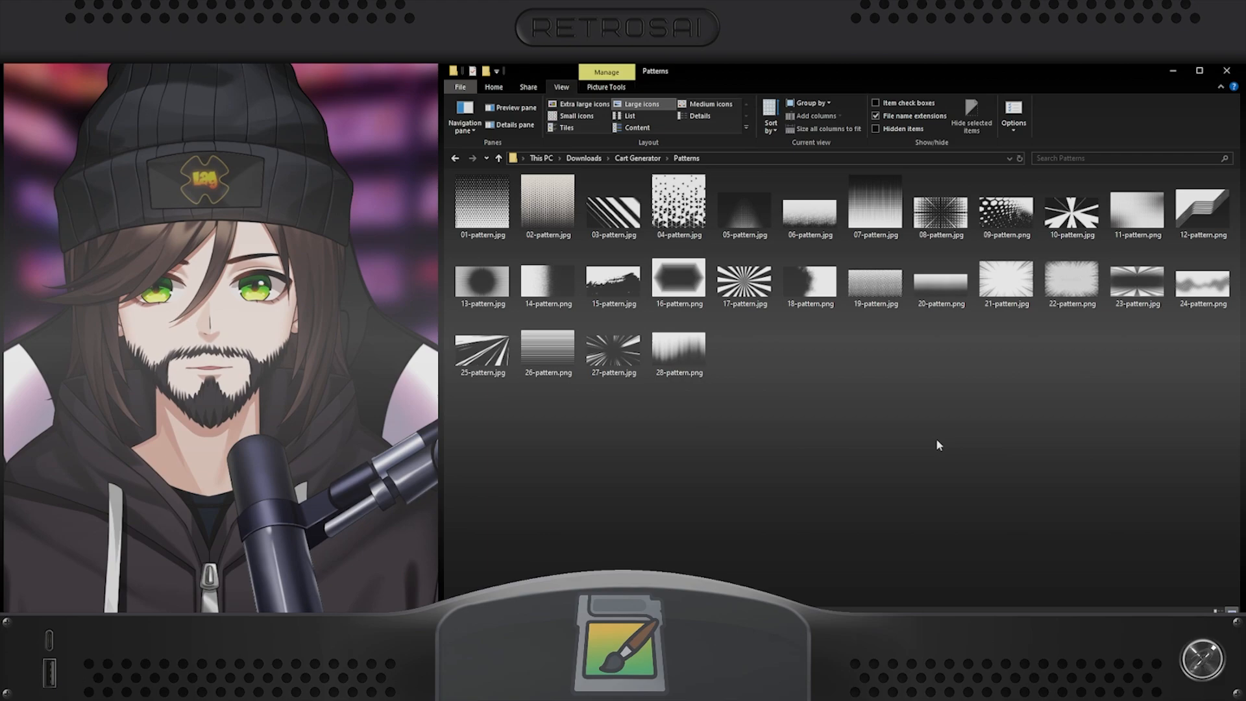
scroll(935, 438, "up", 3, "ctrl")
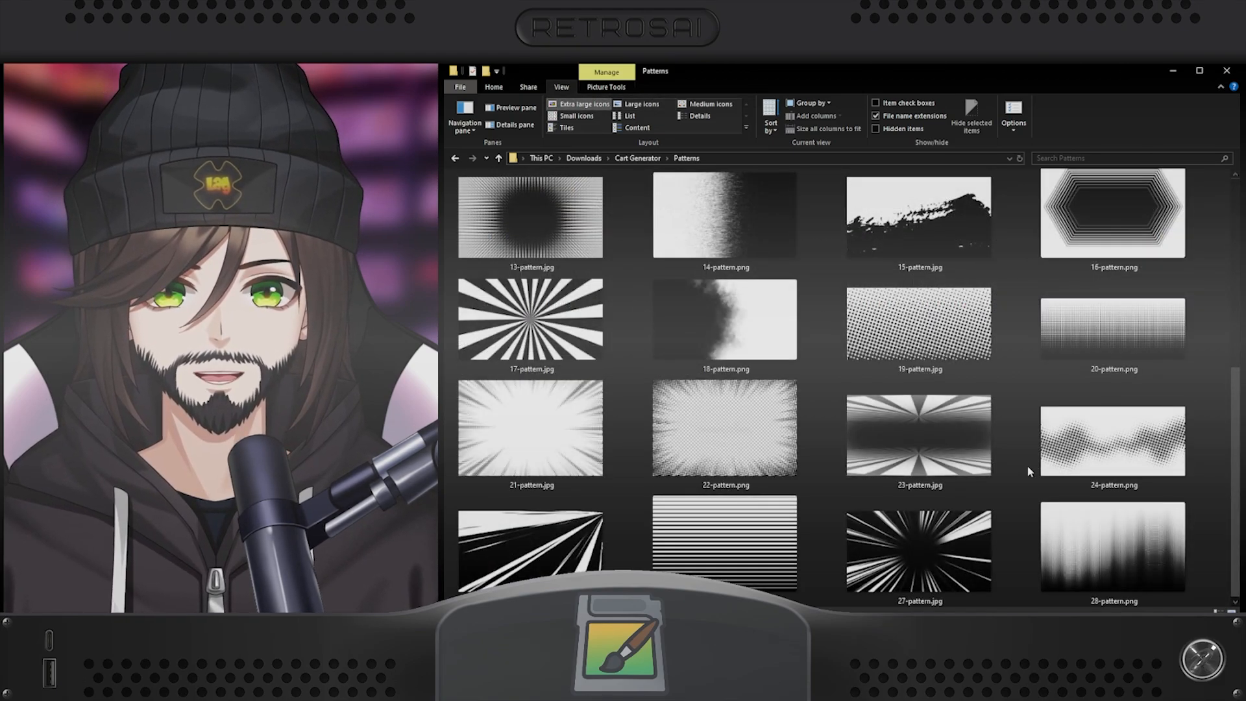
scroll(1027, 471, "up", 5)
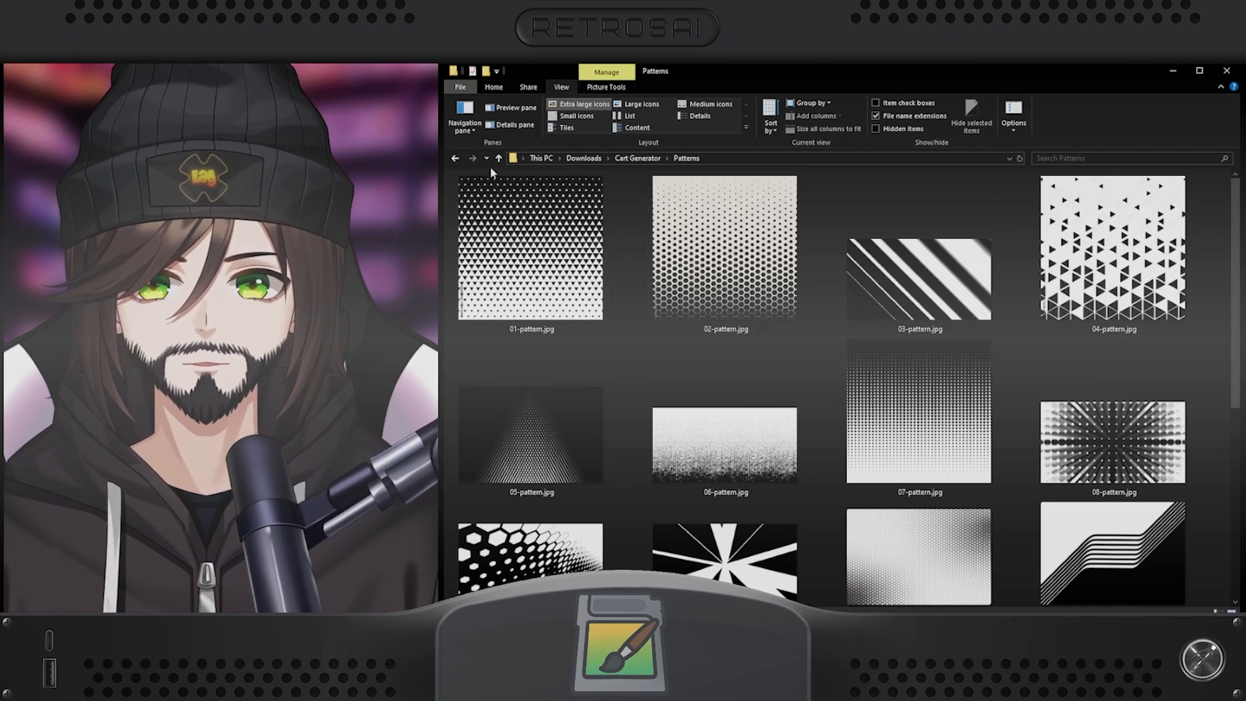
left_click(455, 157)
Open the GBA Game Logos folder inside Game Media and browse the logo images.
double_click(529, 247)
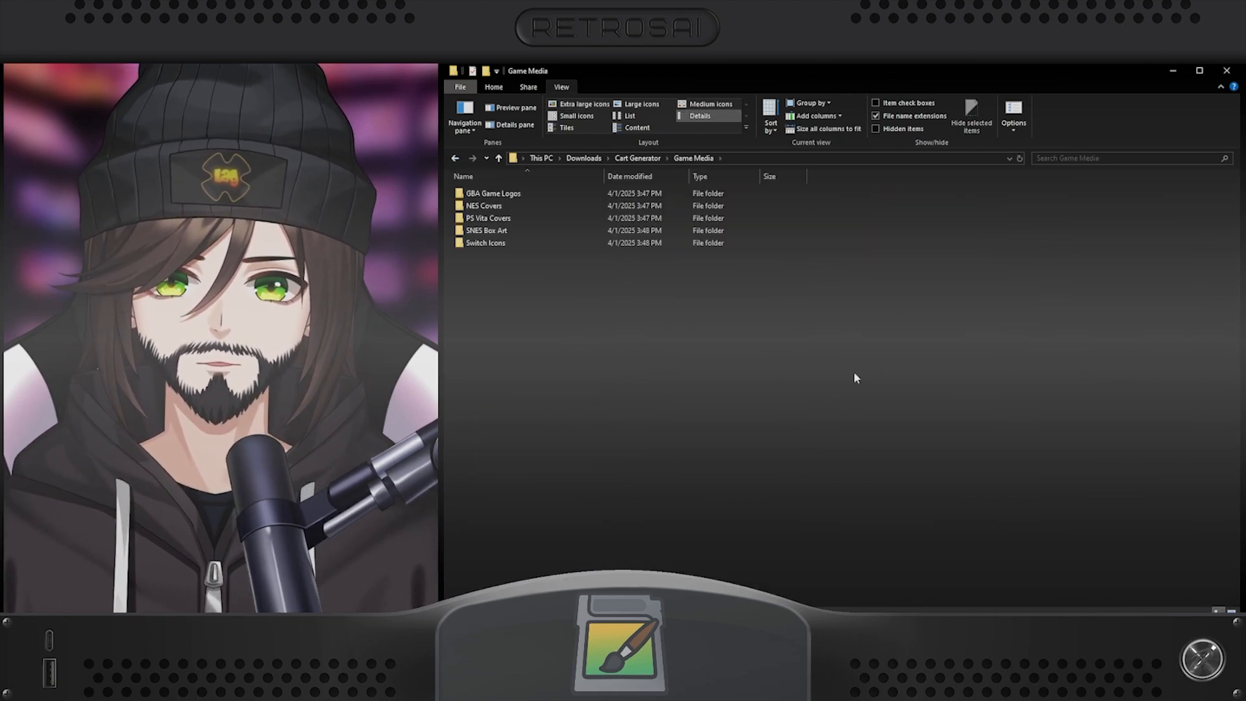
double_click(506, 193)
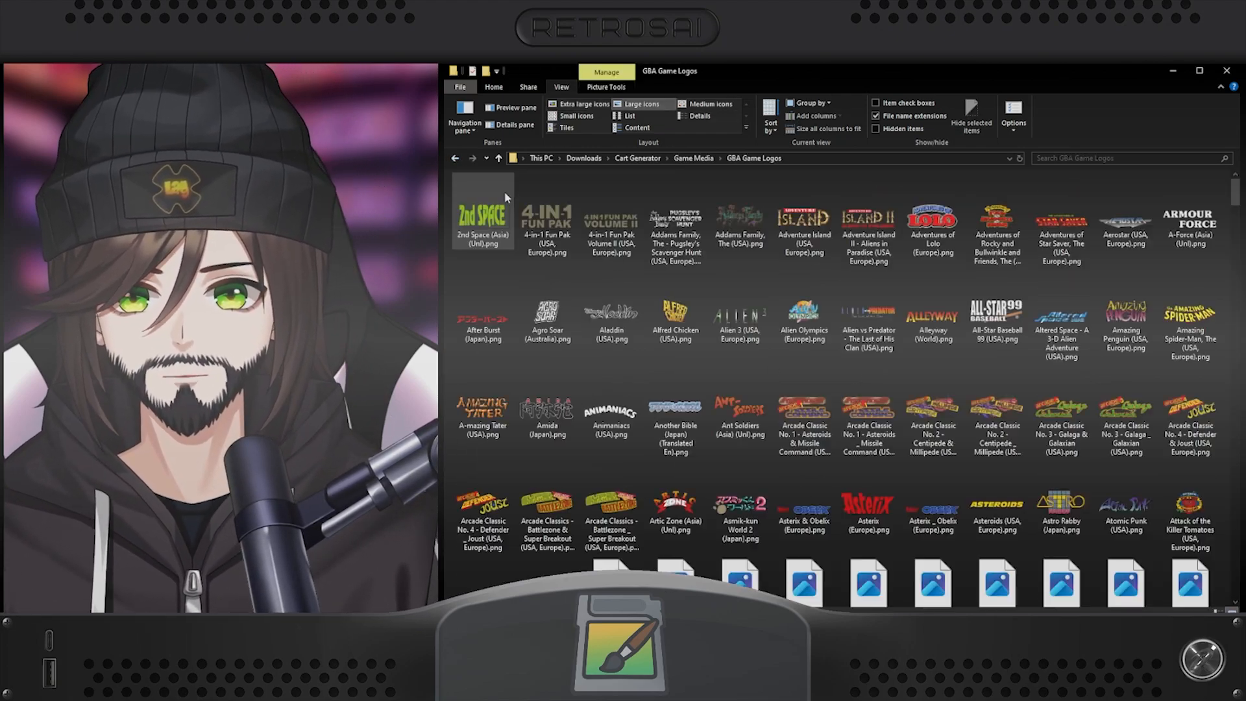
scroll(980, 506, "down", 20)
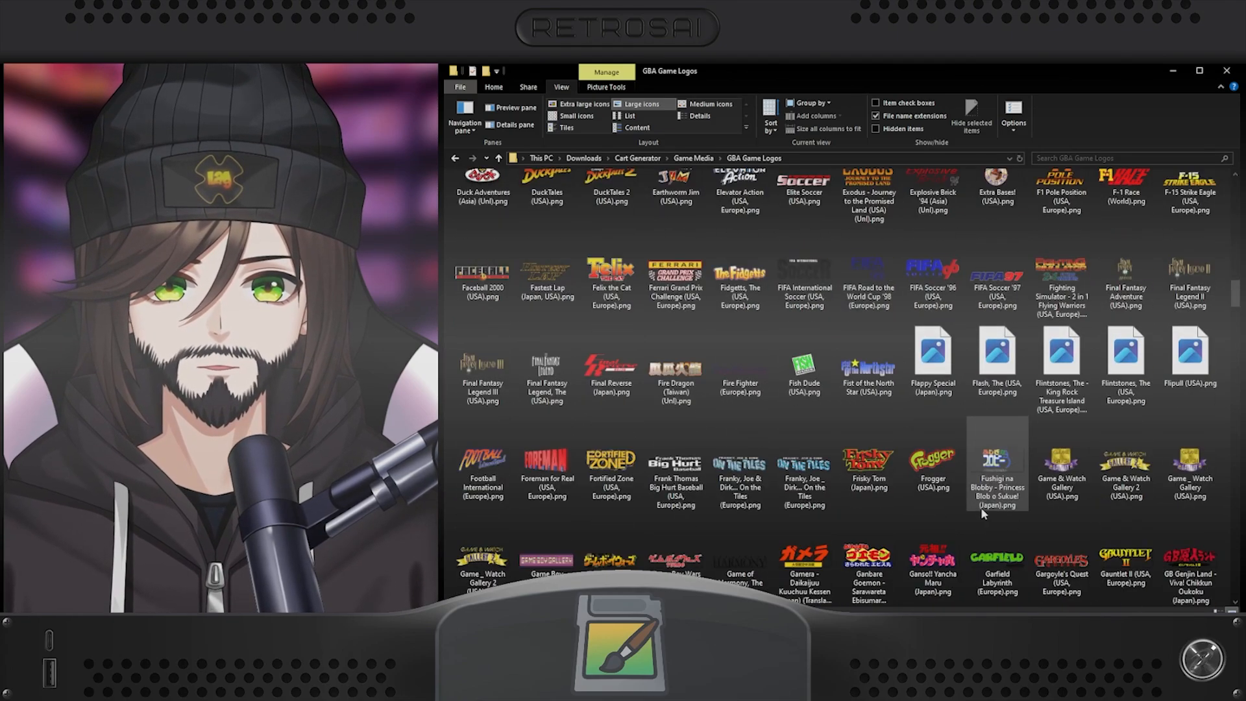
scroll(979, 507, "up", 20)
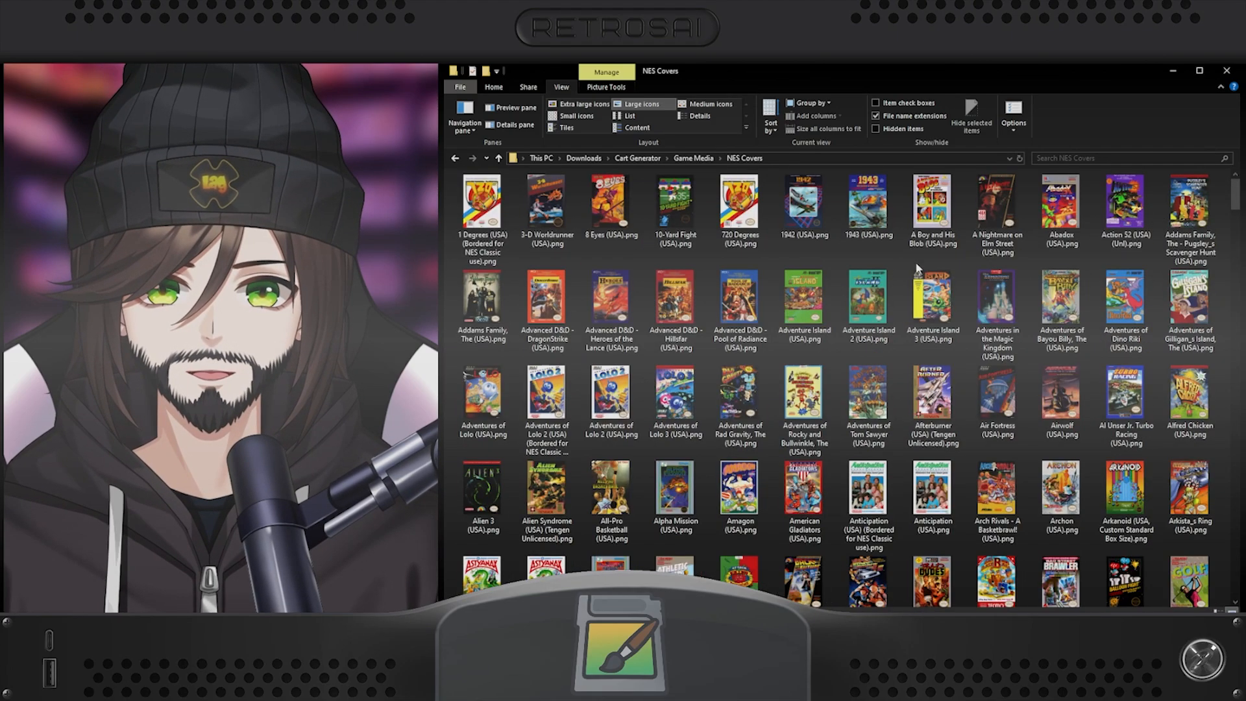
Browse the NES Covers images as extra large icons, then go back to Game Media.
scroll(1081, 261, "up", 5)
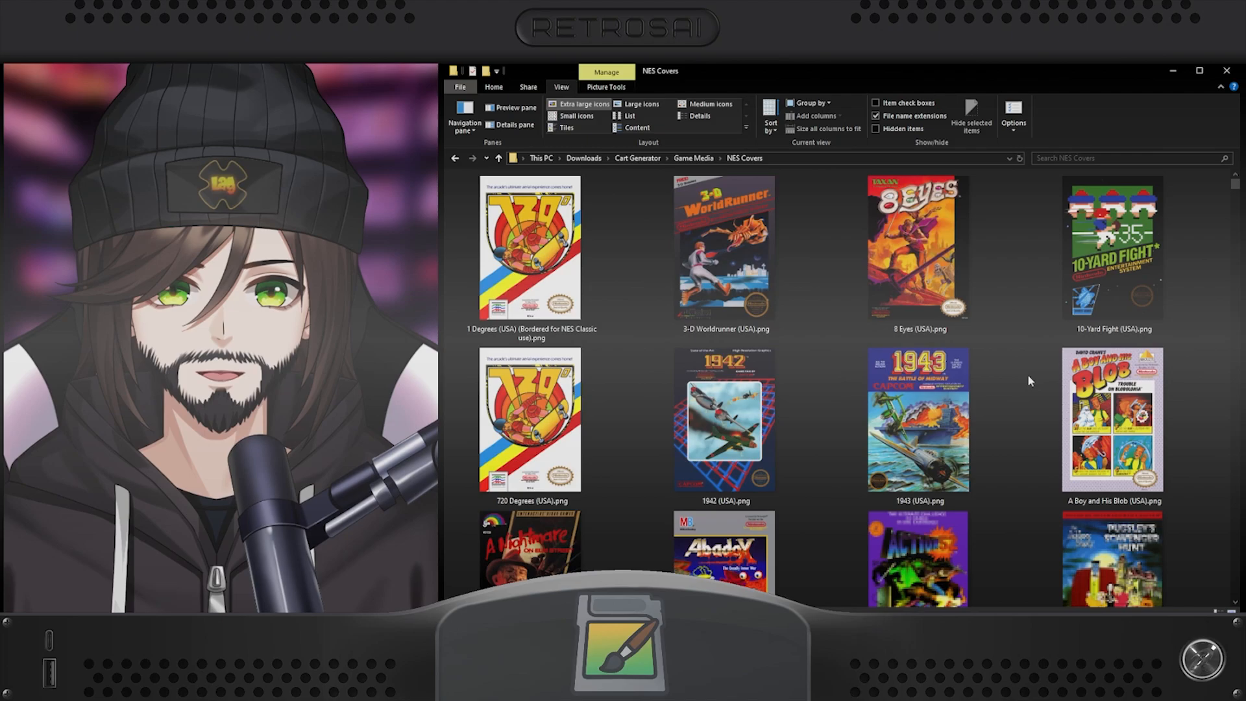
scroll(1009, 437, "down", 10)
scroll(1028, 471, "up", 10)
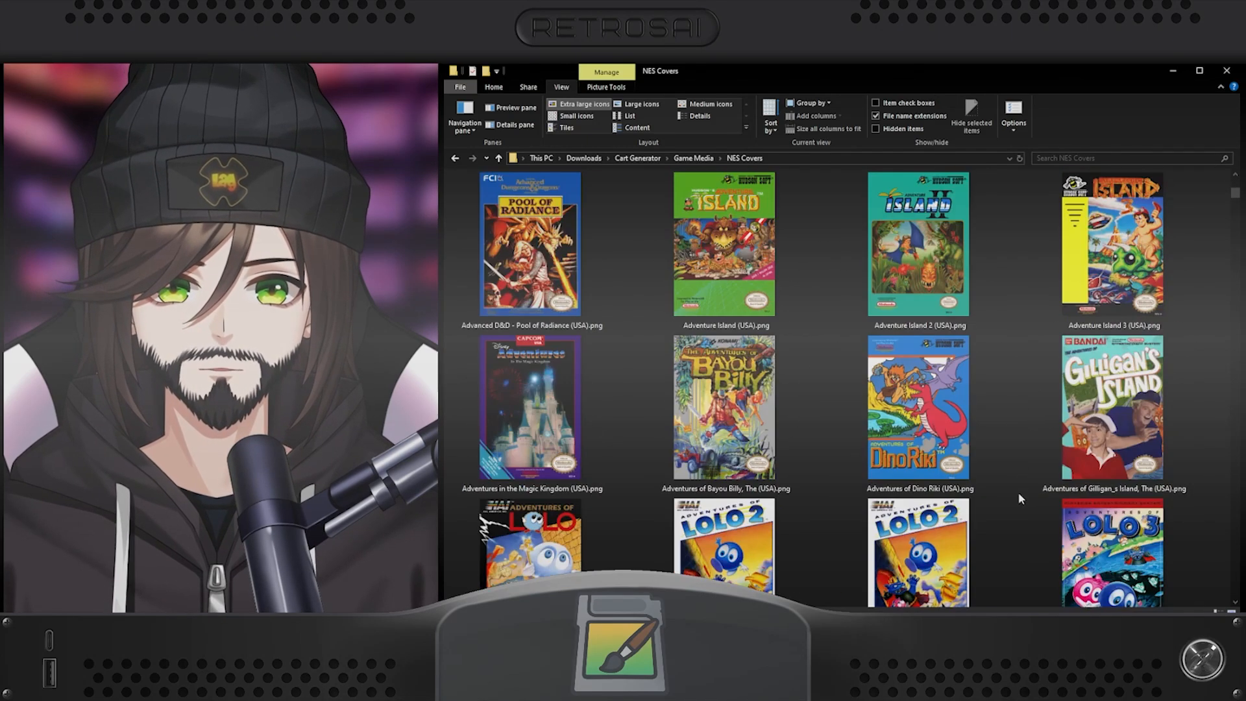
left_click(454, 158)
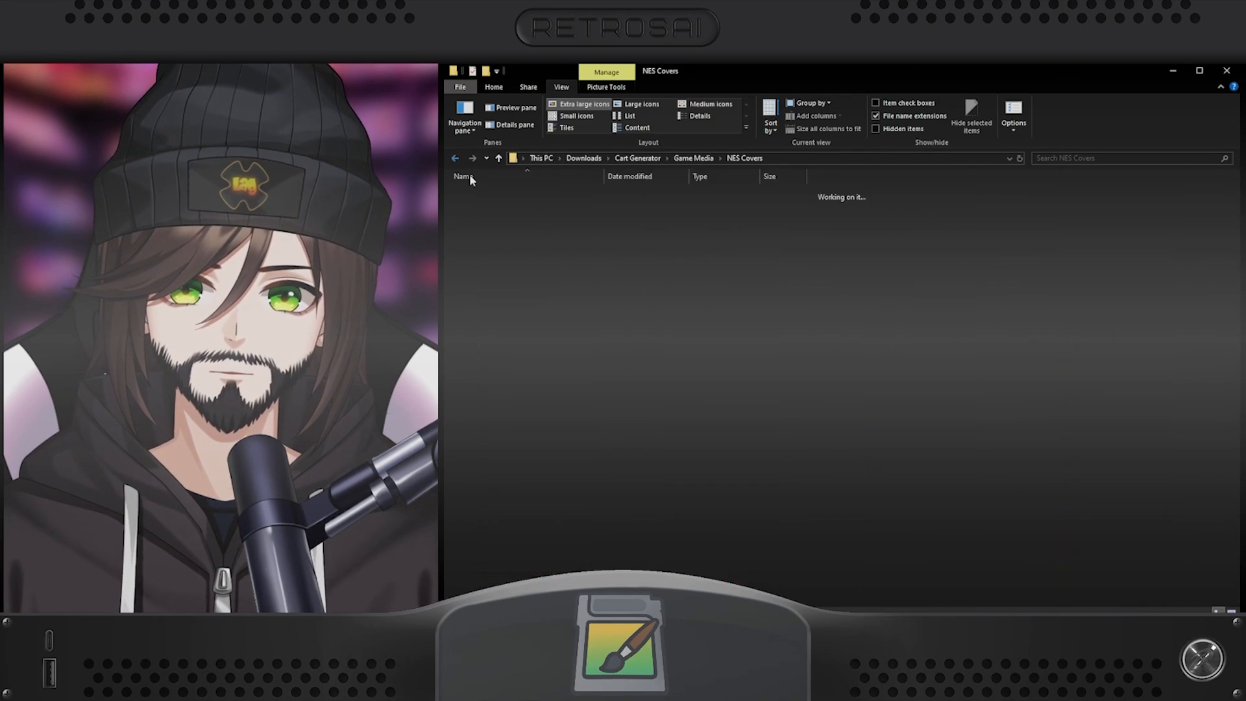
Open the PS Vita Covers folder and look through its cover images as extra large icons.
double_click(507, 224)
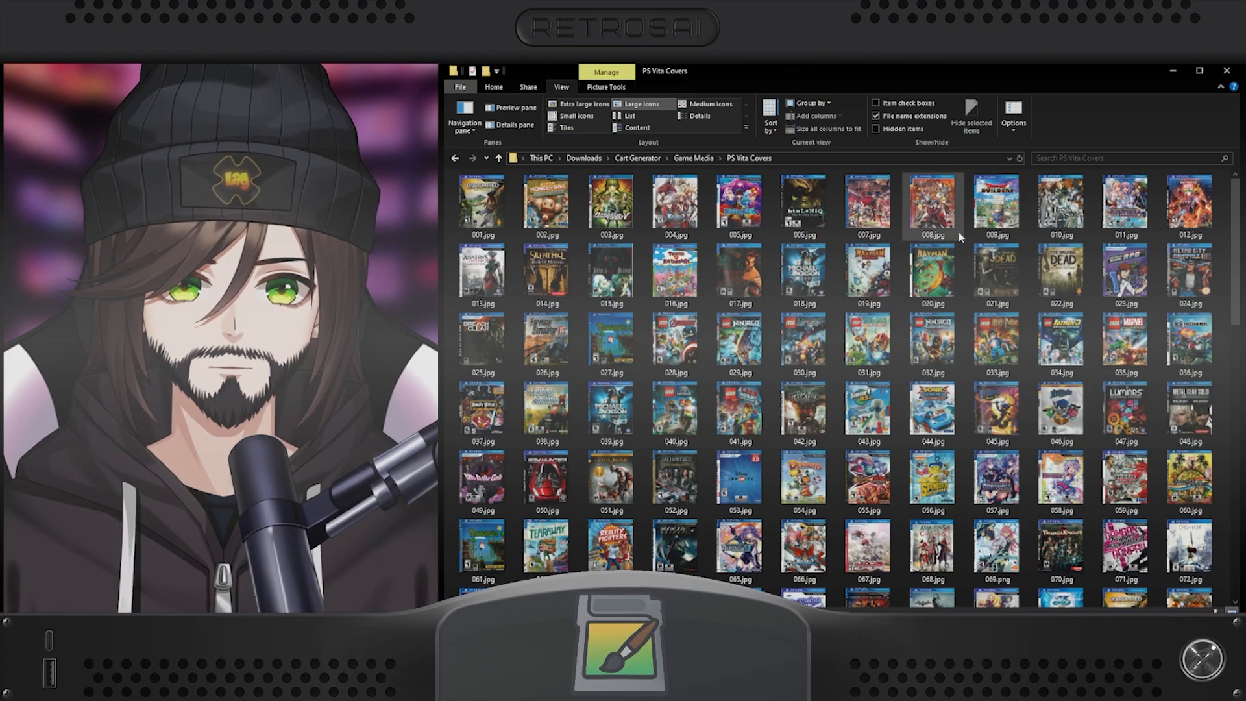
scroll(993, 243, "up", 2, "ctrl")
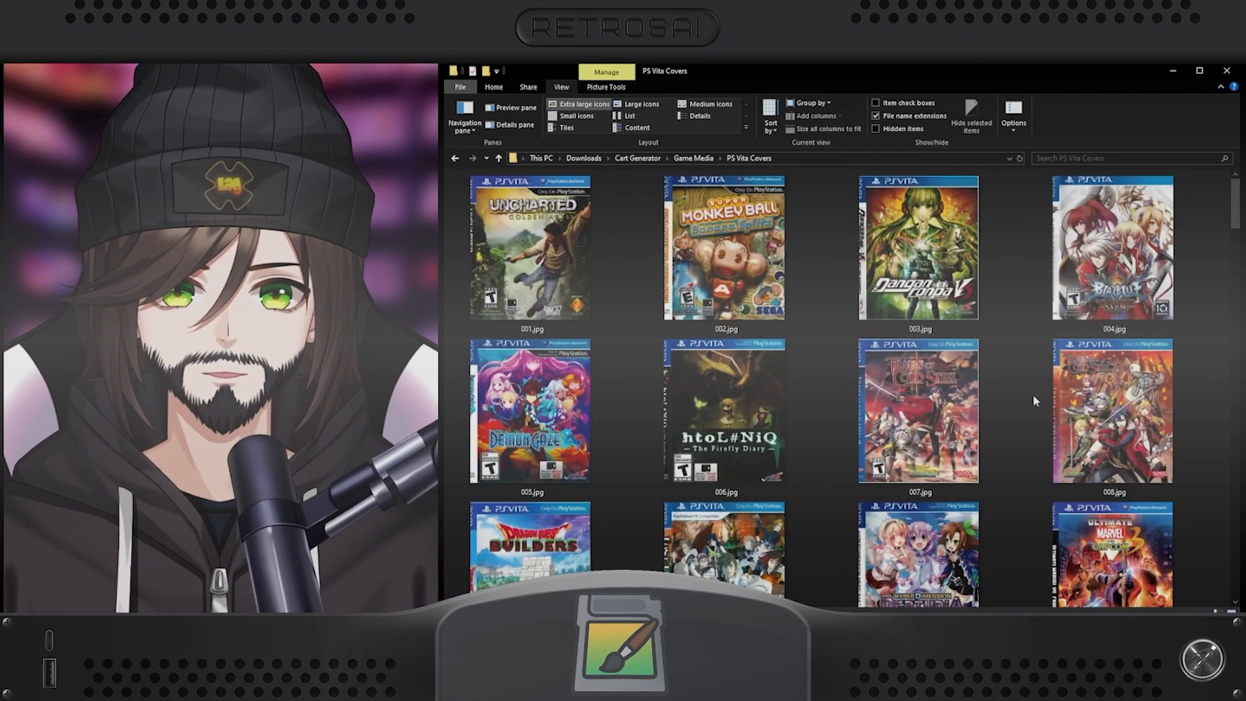
scroll(1032, 394, "down", 5)
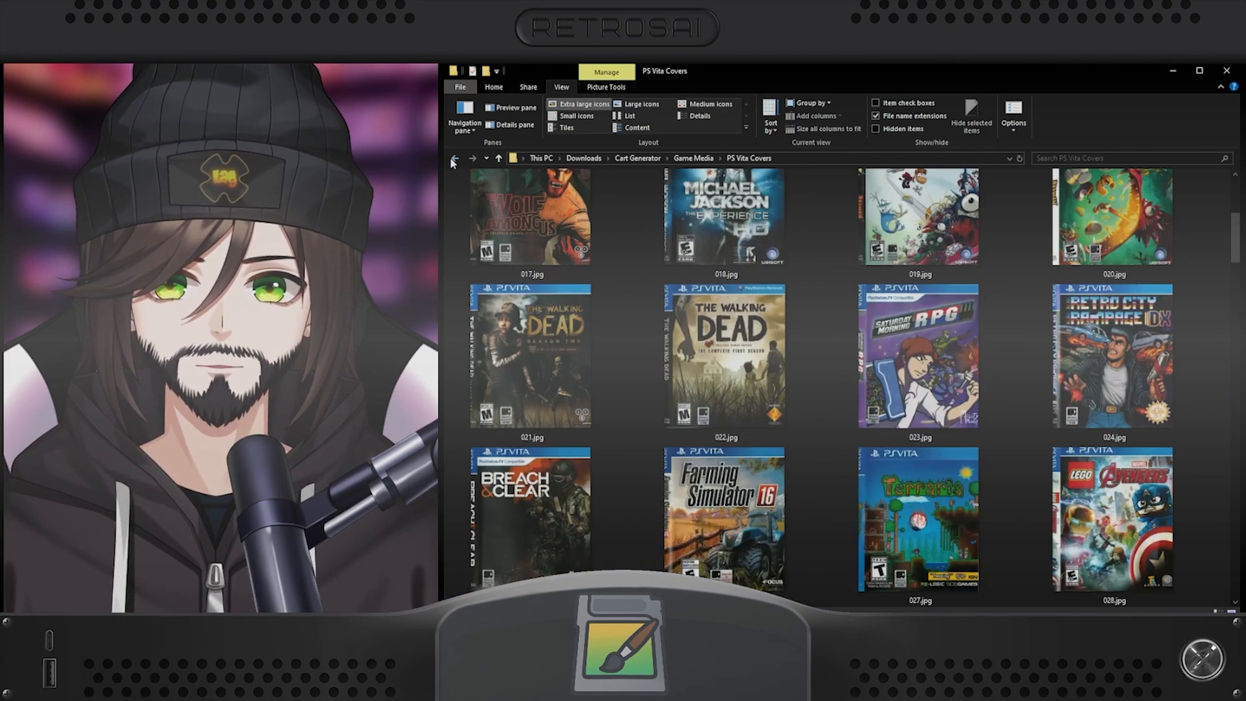
left_click(454, 159)
Open the SNES Box Art folder and examine its box art images as extra large icons.
double_click(529, 230)
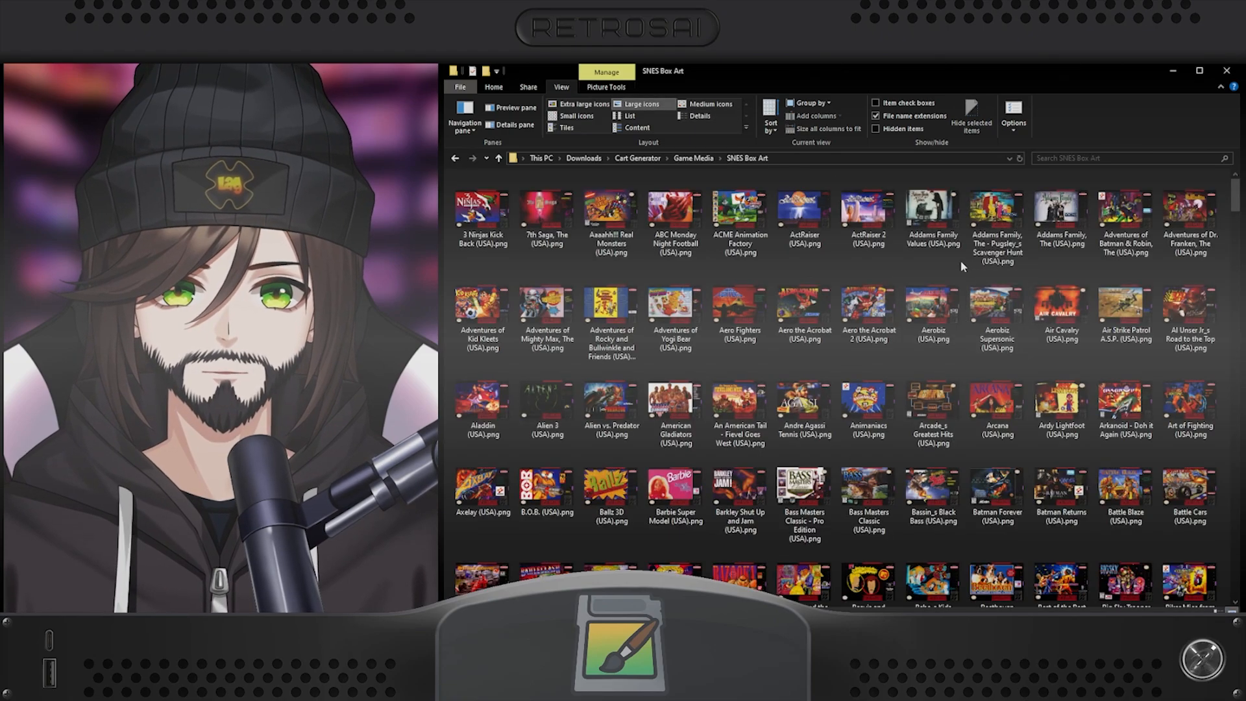
scroll(1143, 282, "up", 2, "ctrl")
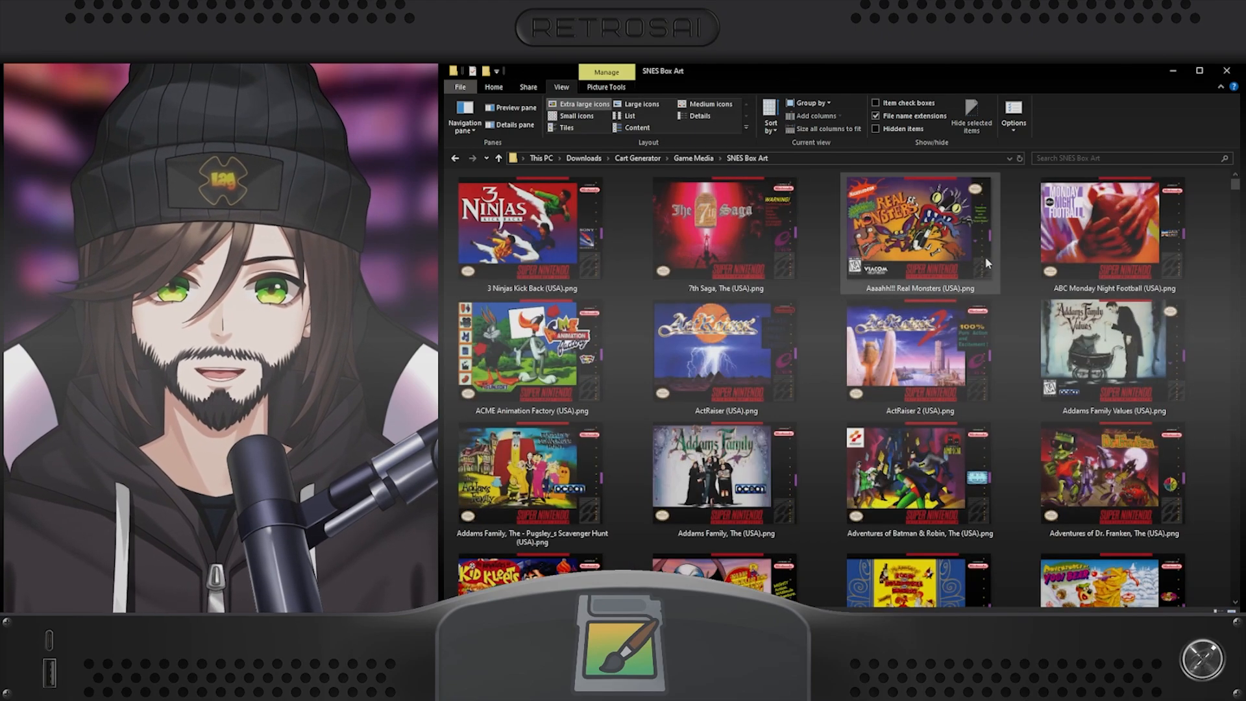
scroll(1024, 407, "down", 4)
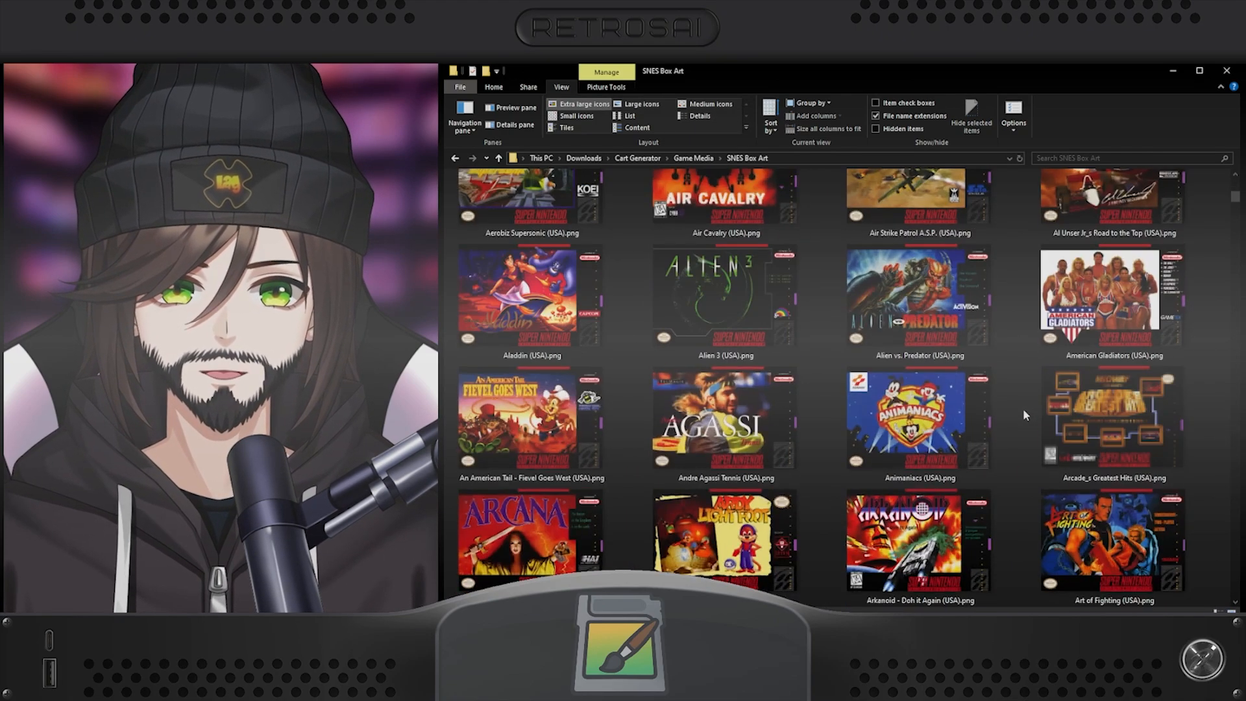
scroll(1022, 408, "up", 4)
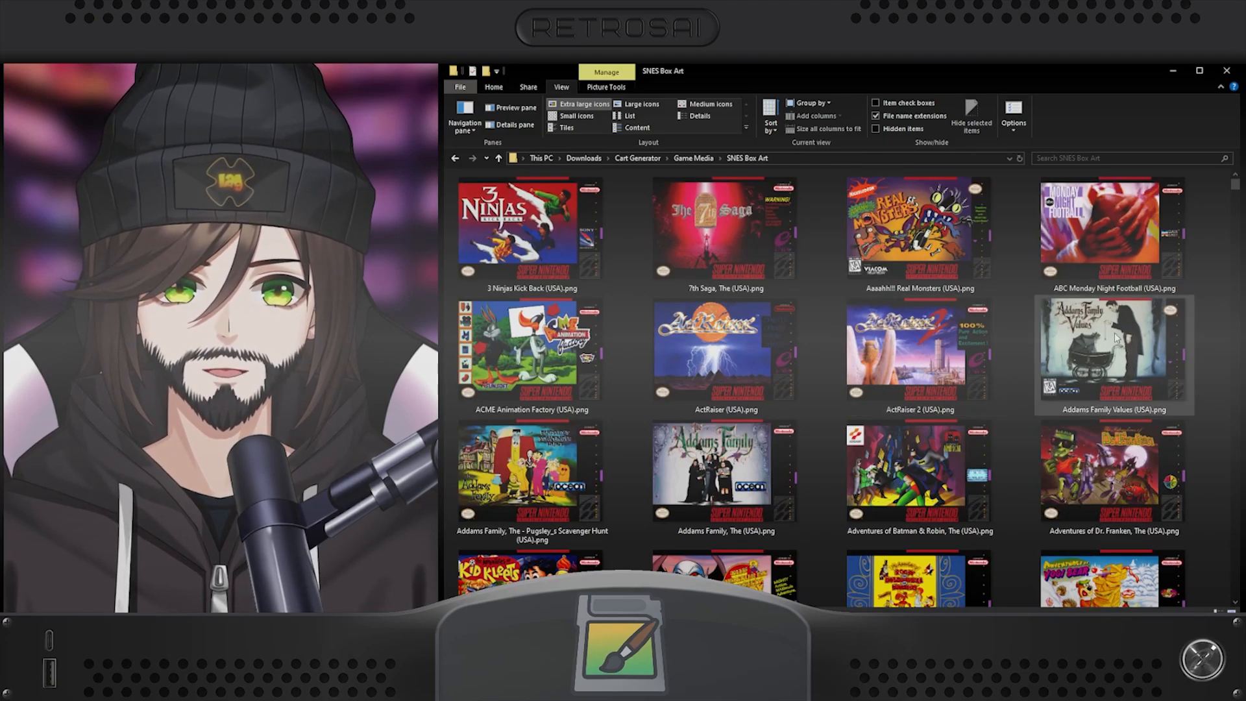
left_click(456, 158)
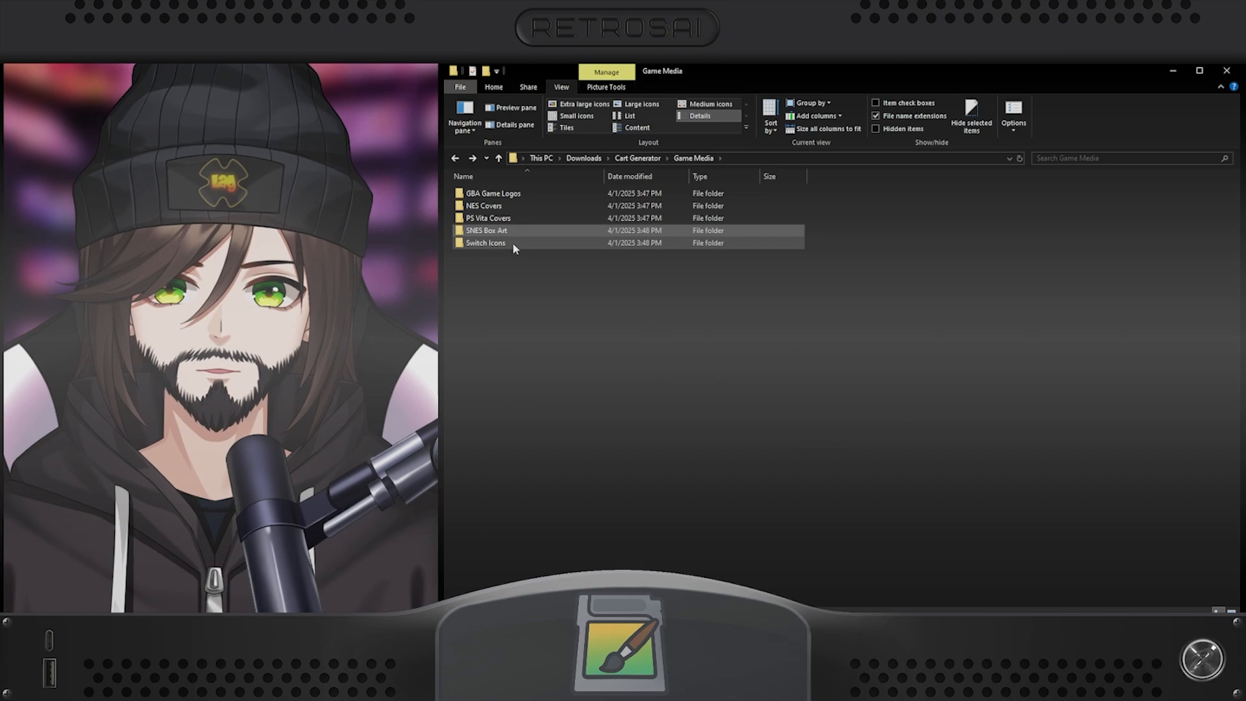
Open the Switch Icons folder and look through the whole set of game icons as extra large icons.
double_click(493, 243)
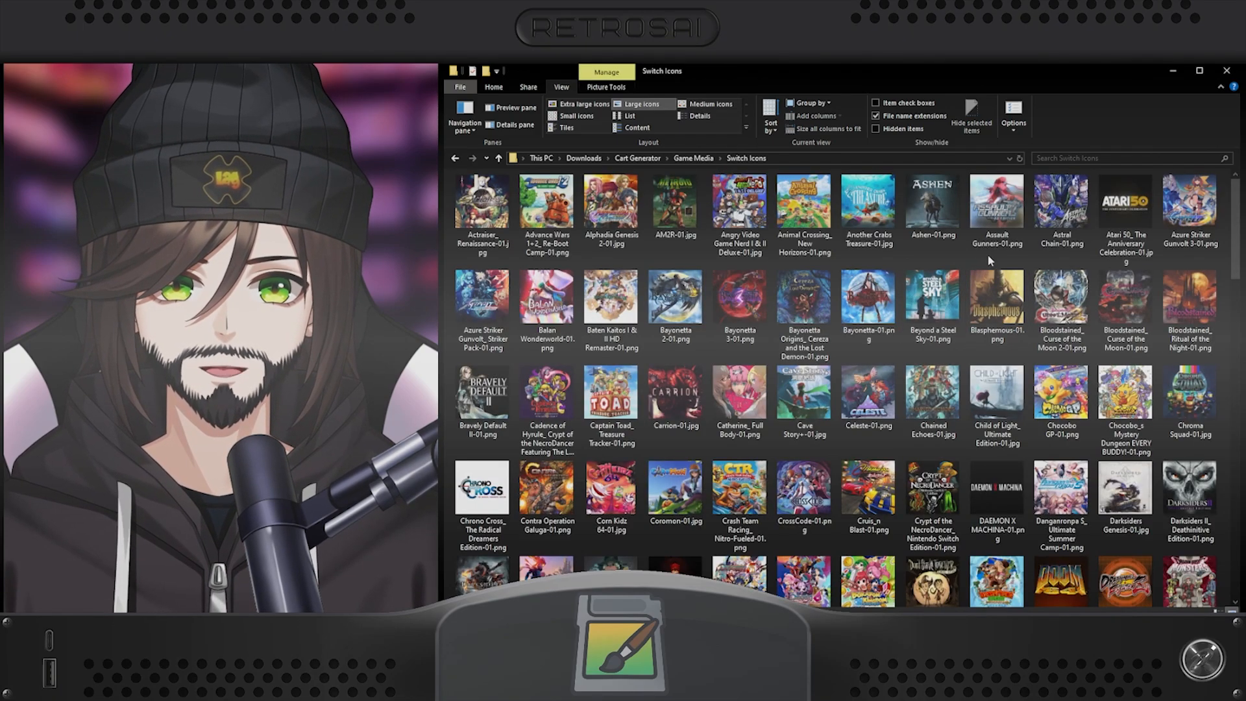
scroll(1150, 261, "up", 5)
scroll(1012, 424, "down", 10)
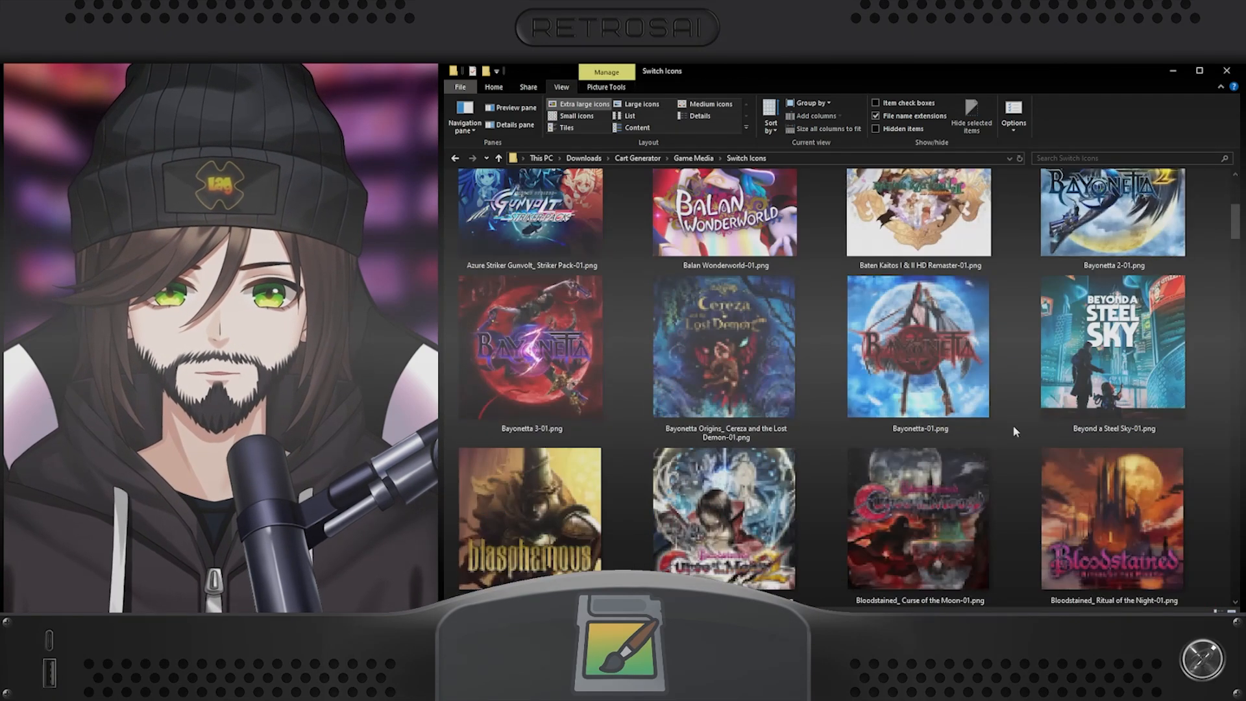
scroll(1021, 448, "down", 20)
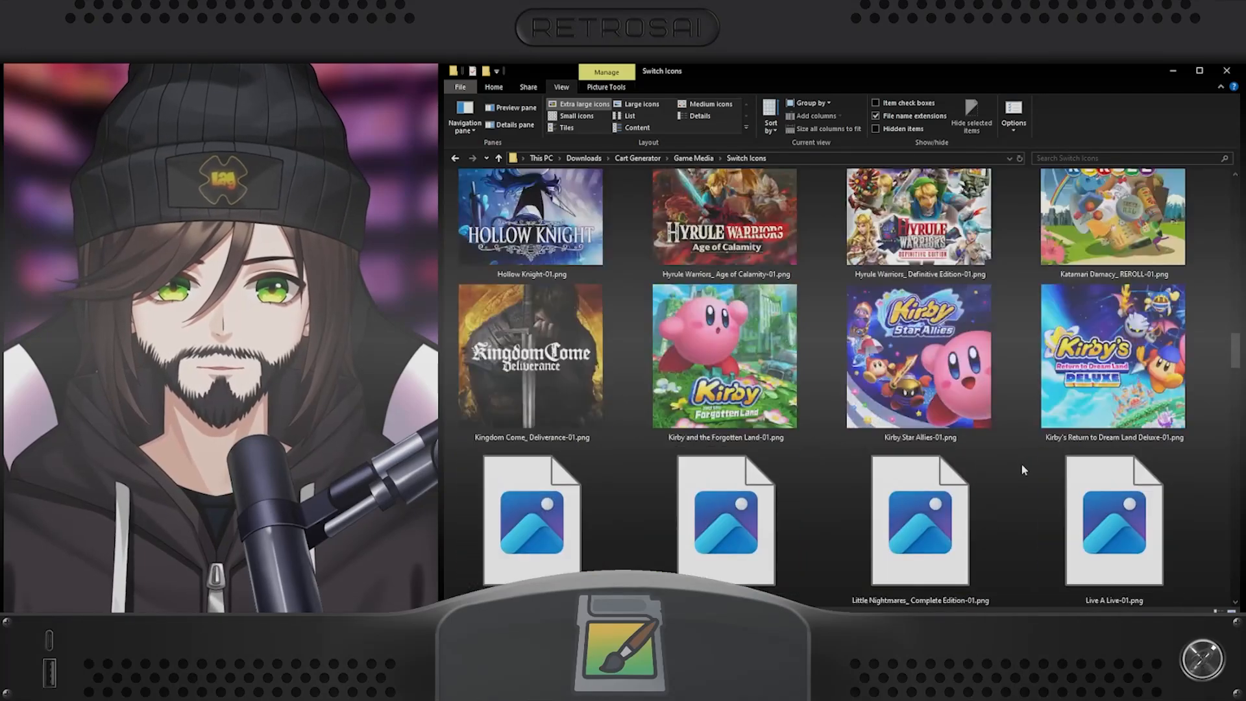
scroll(1022, 469, "down", 15)
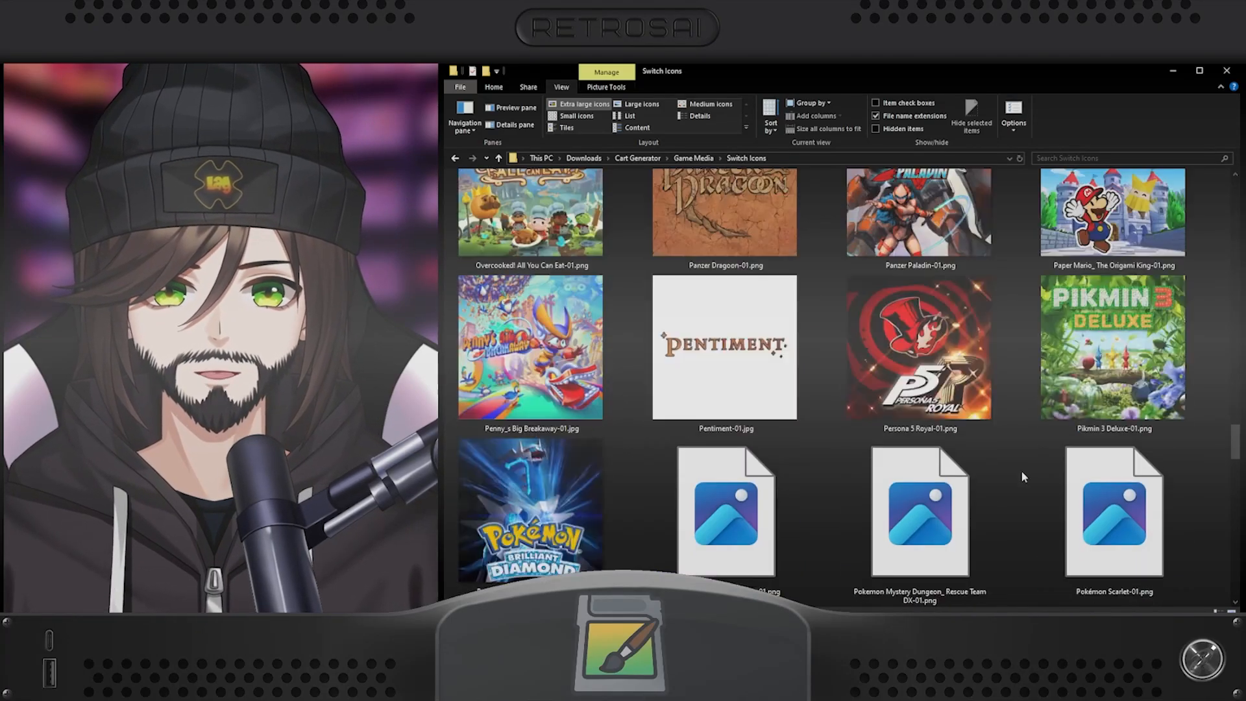
scroll(1021, 472, "down", 20)
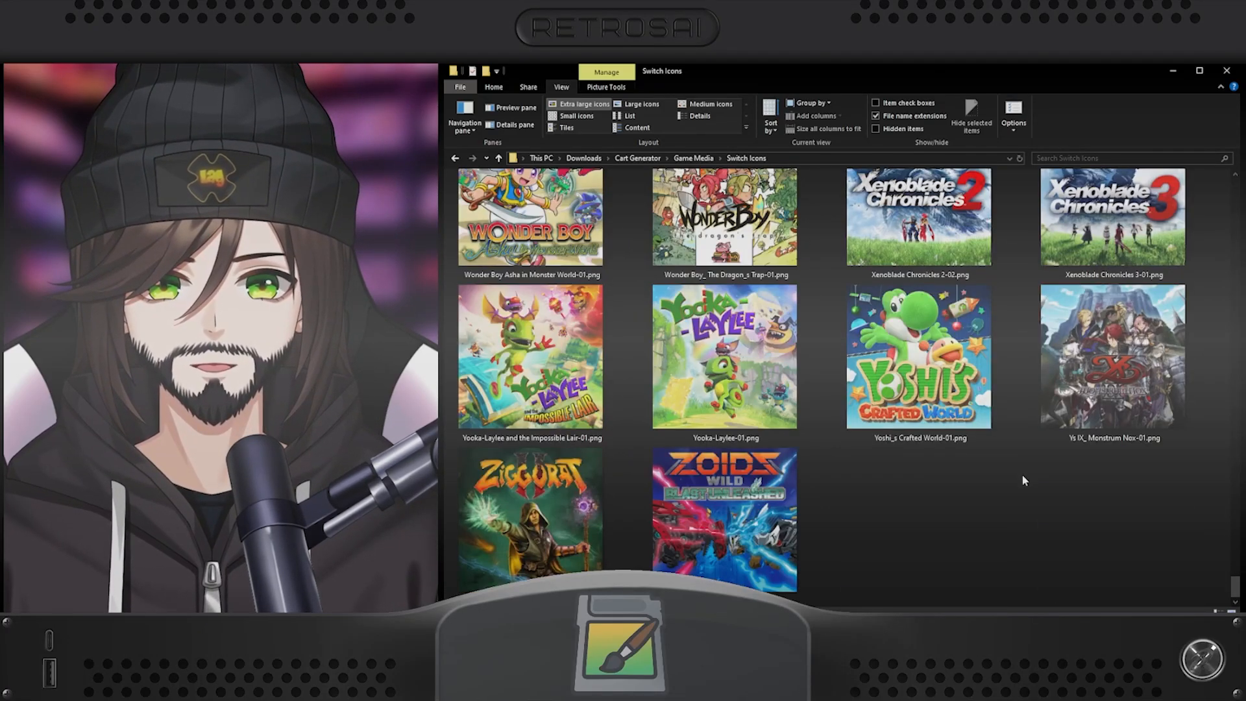
scroll(1022, 475, "up", 12)
scroll(1021, 473, "up", 15)
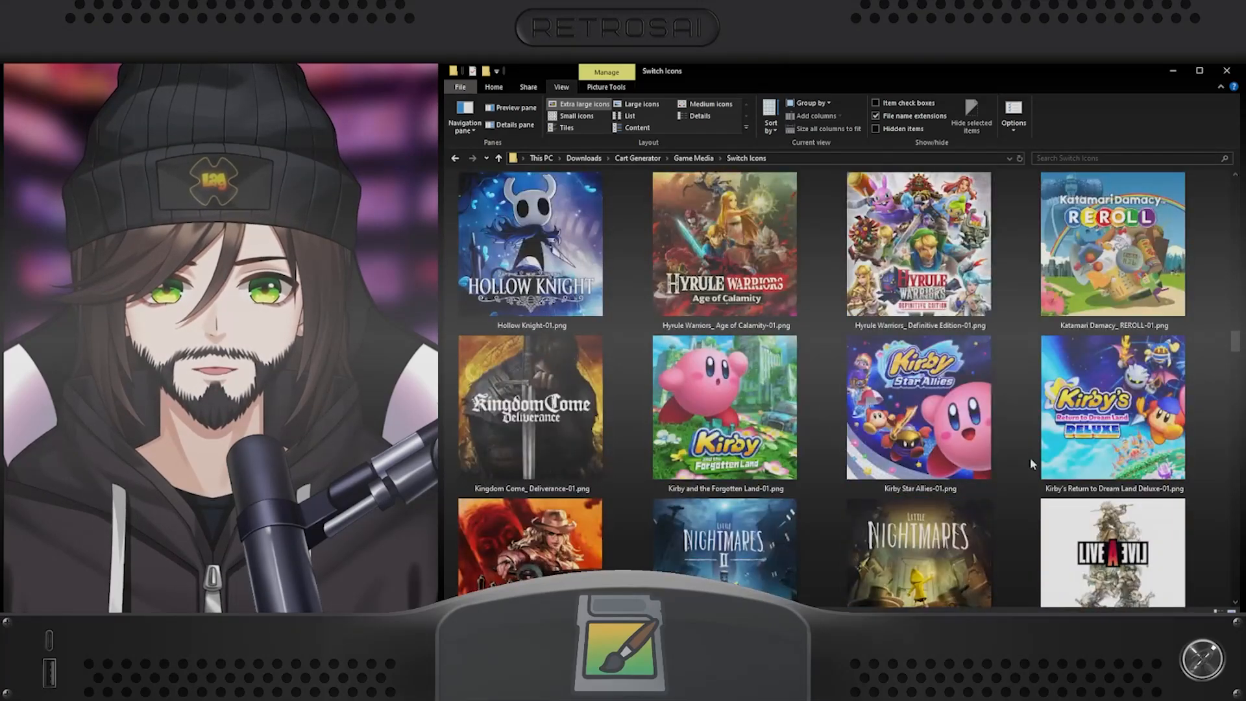
scroll(1007, 446, "up", 15)
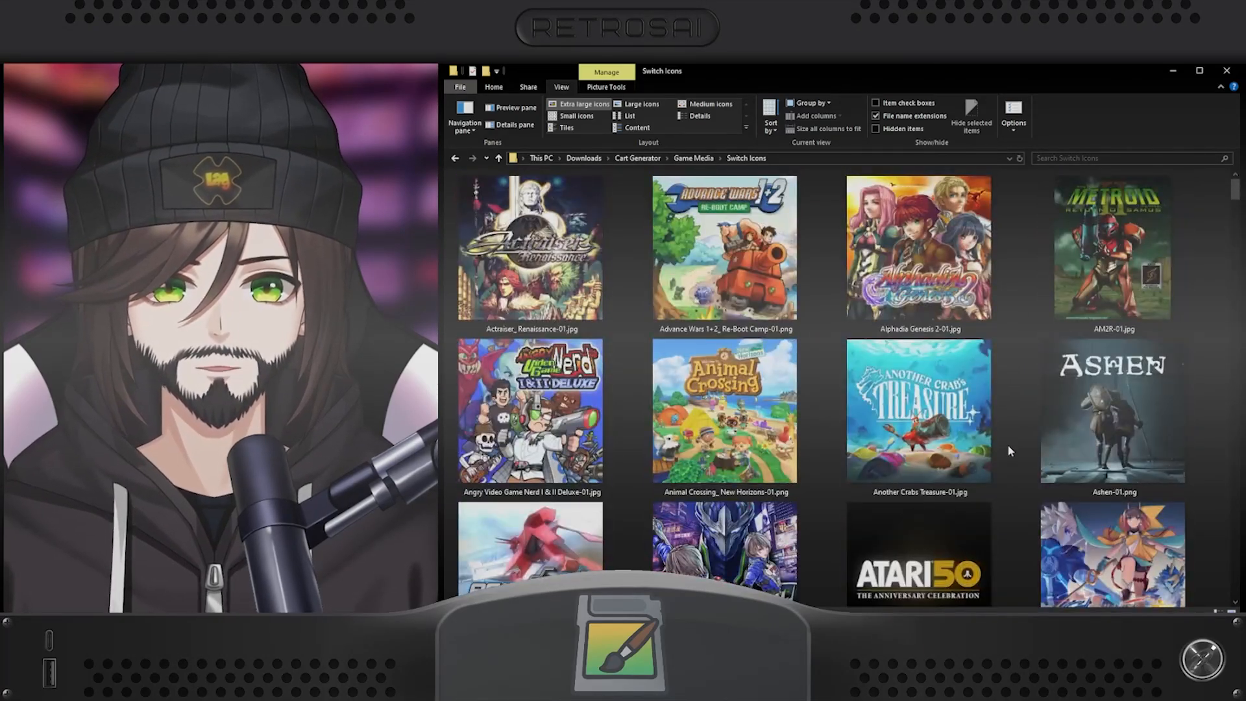
Return to the Cart Generator folder and launch GameCartGenerator.exe.
left_click(457, 157)
left_click(457, 157)
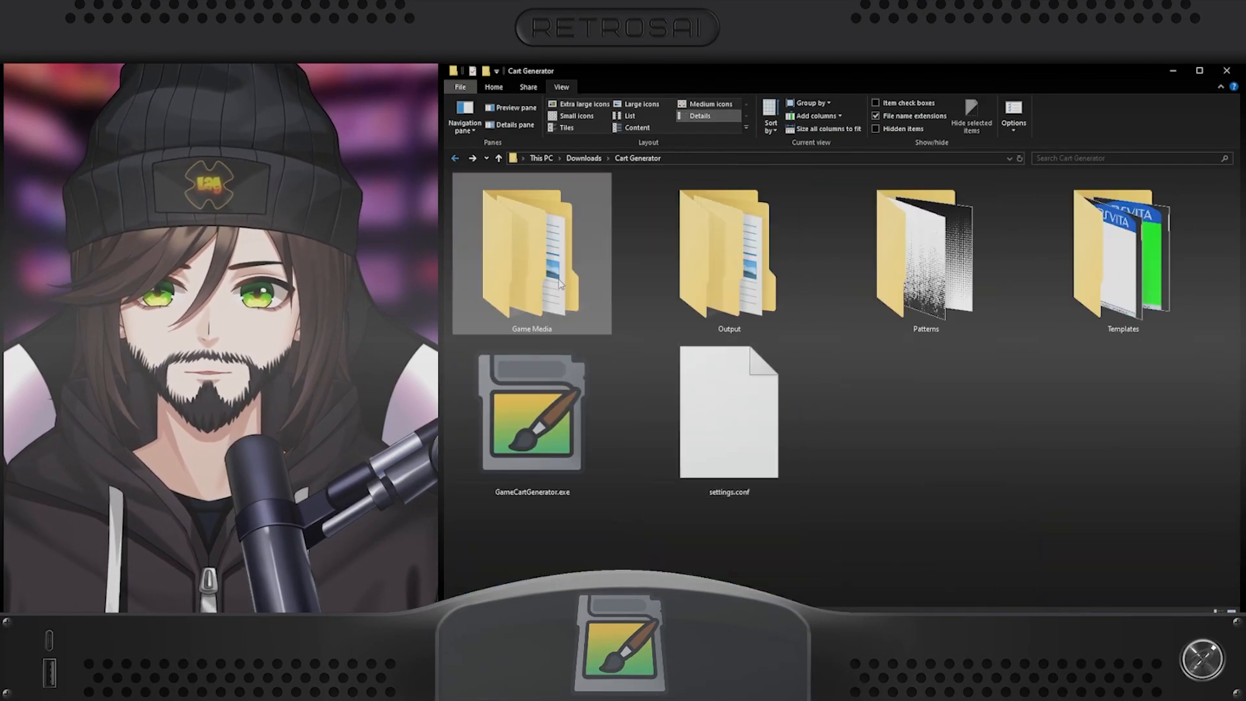
double_click(559, 420)
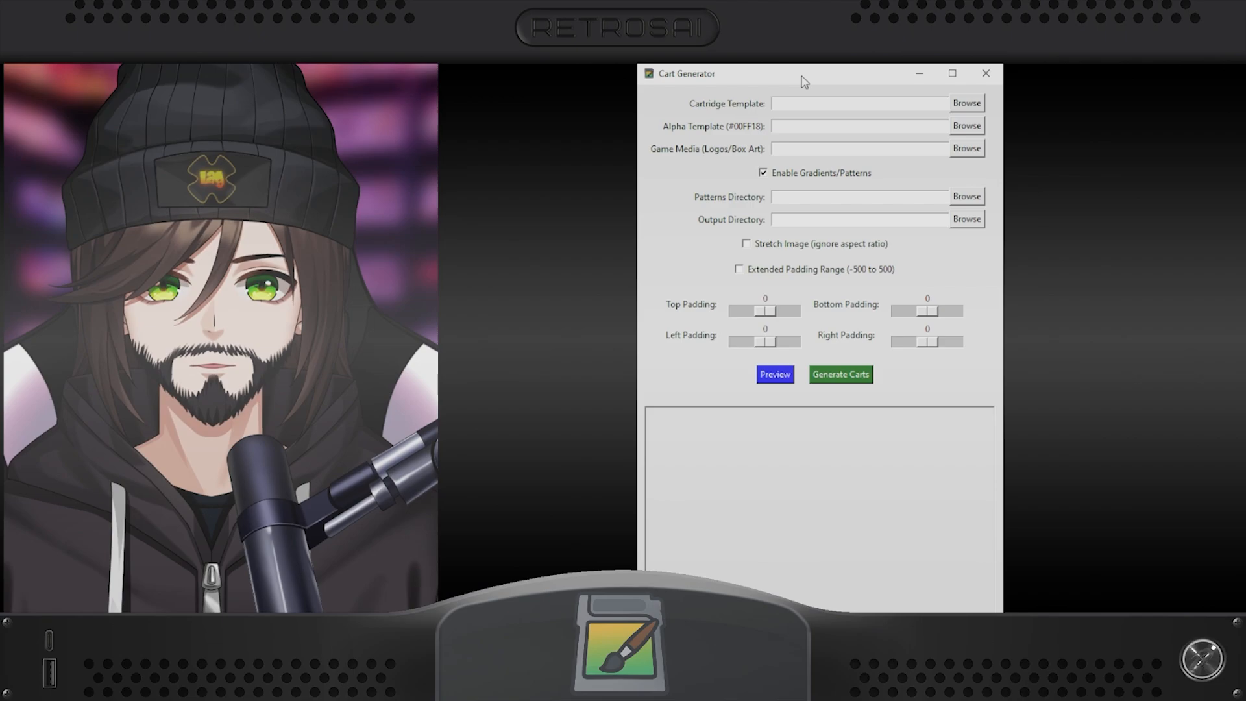
Fill in the cartridge template, alpha template and game media paths with the GBA files and logos from the downloaded Cart Generator folder.
left_click(970, 105)
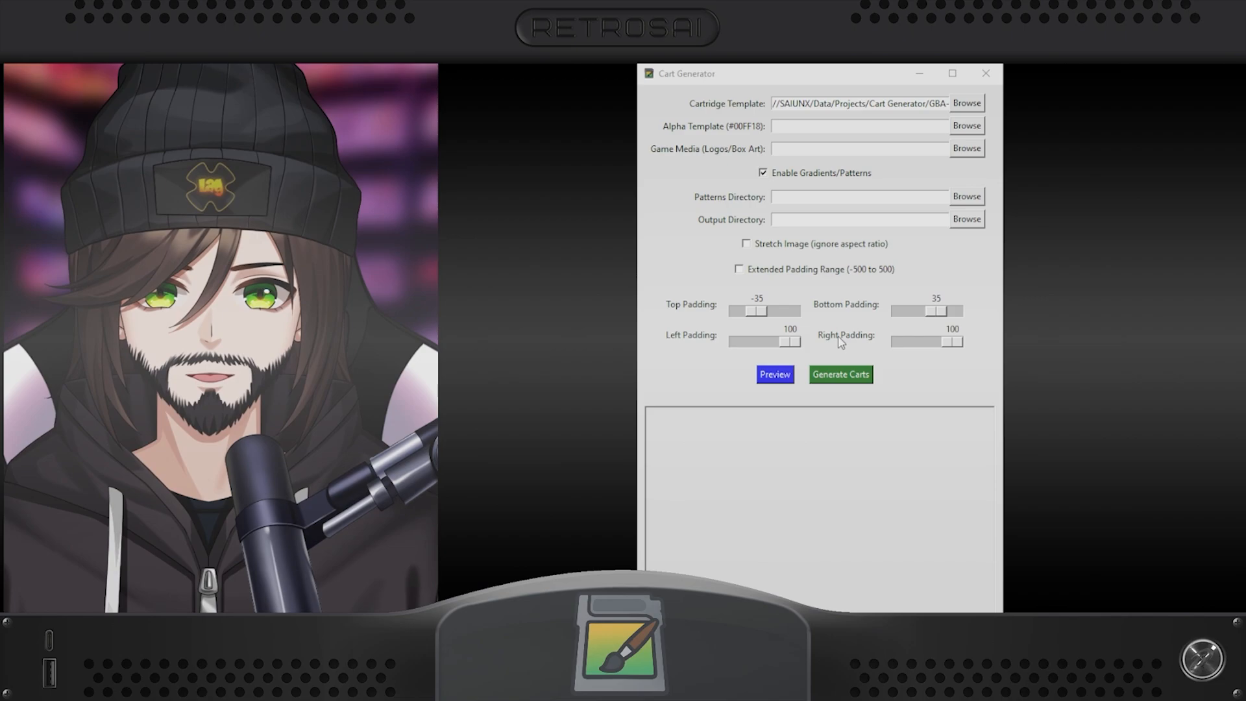
key("Return")
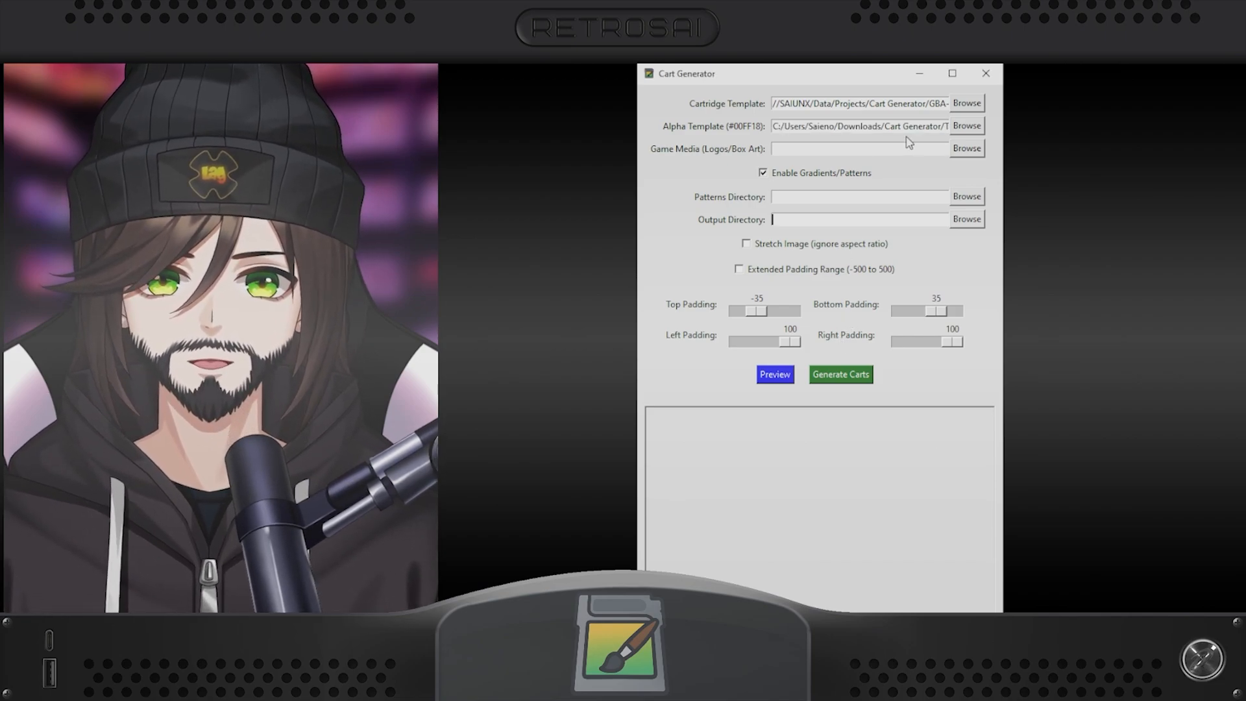
left_click(966, 148)
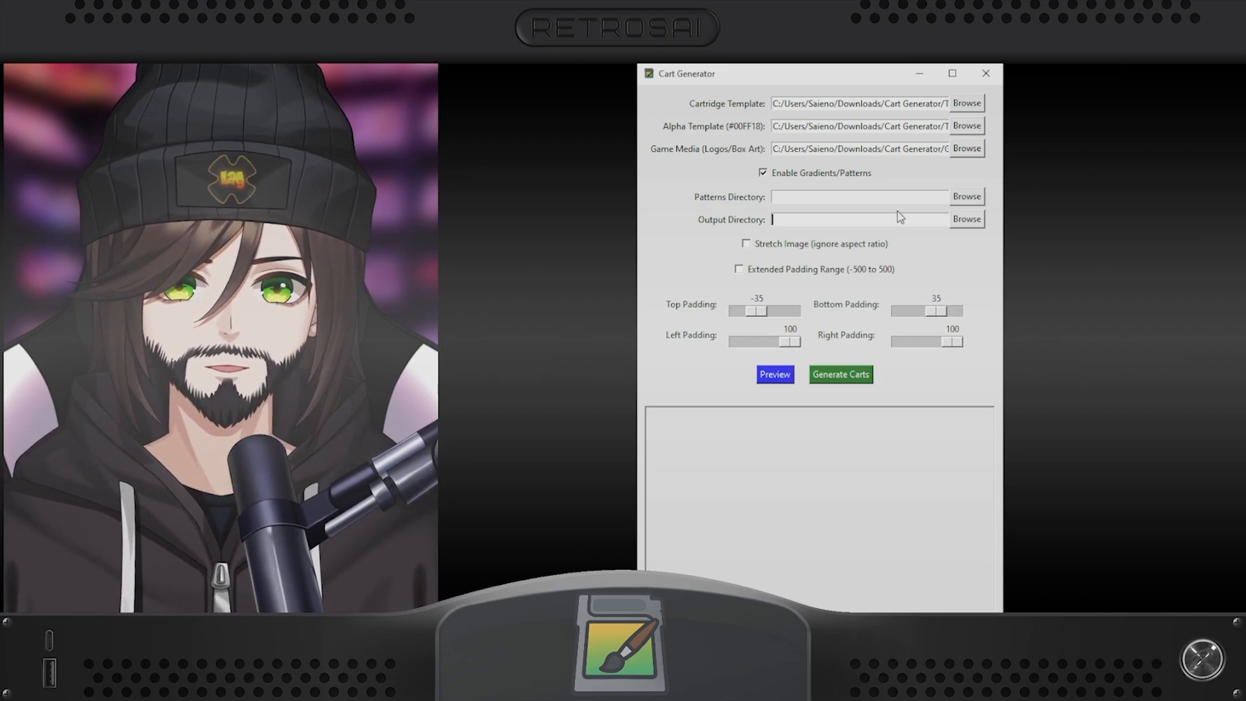
left_click_drag(899, 152, 808, 178)
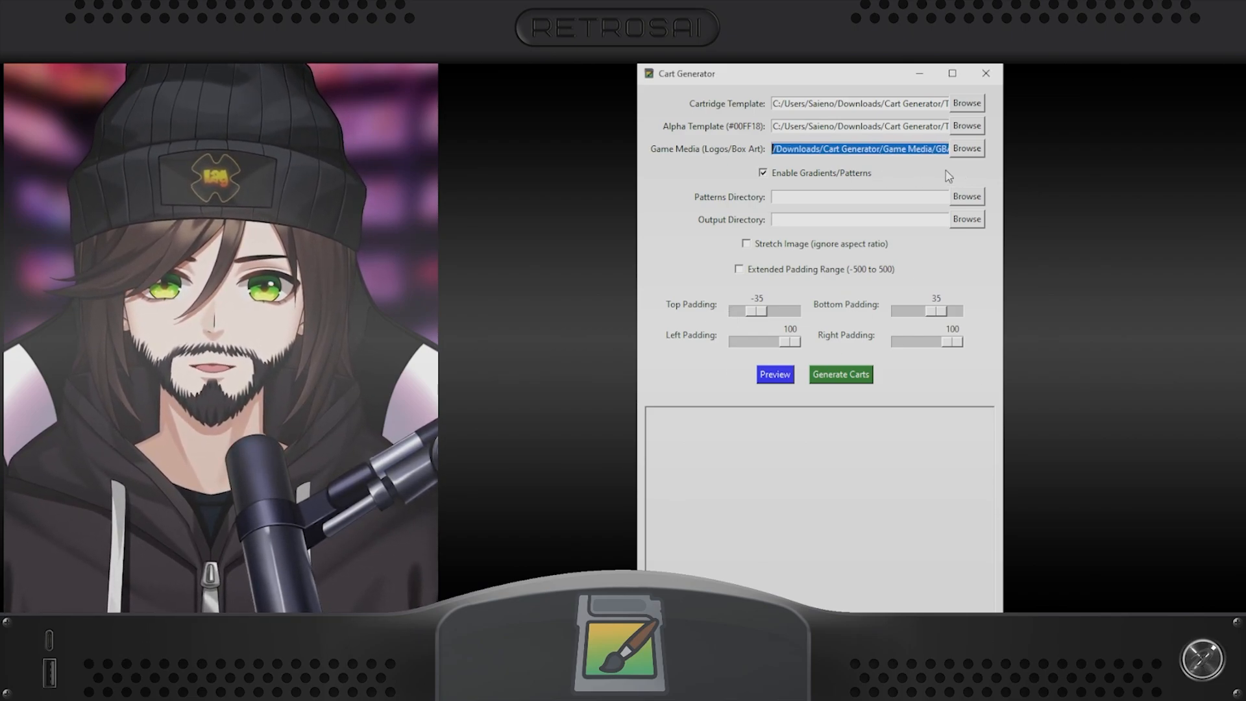
Set the patterns directory to the Cart Generator's Patterns folder and the output directory to Output/GBA Carts.
left_click(846, 149)
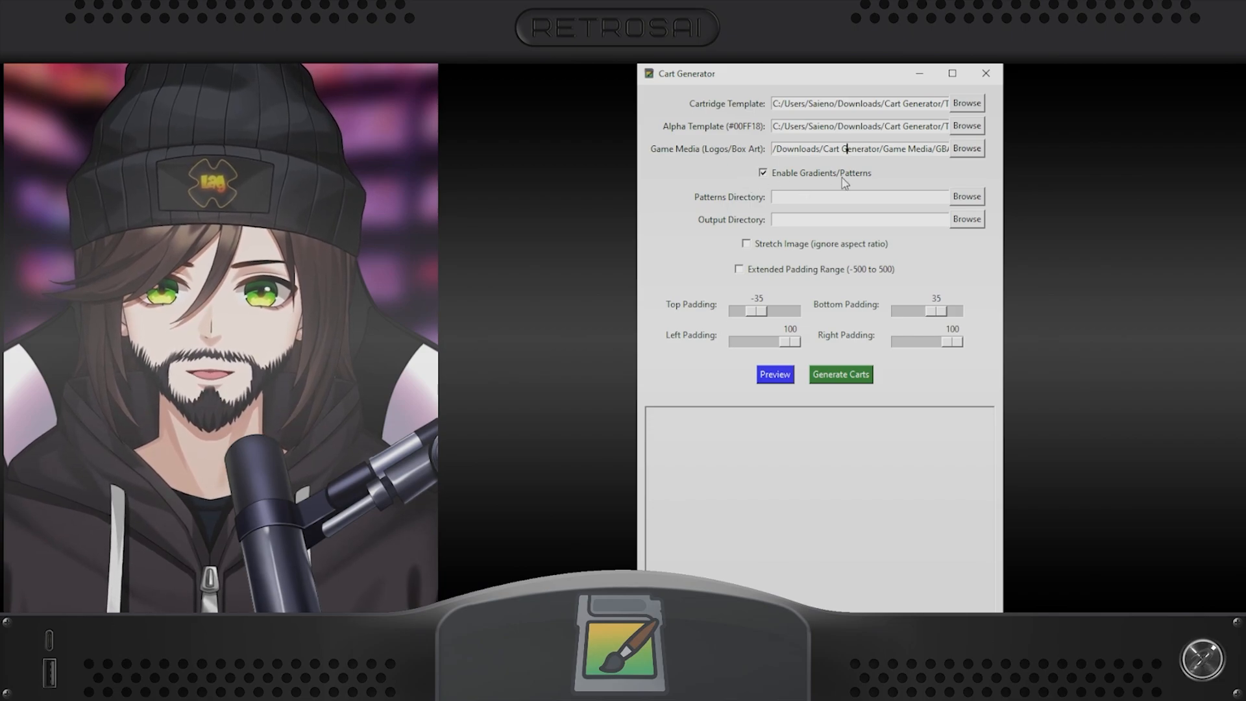
left_click(955, 196)
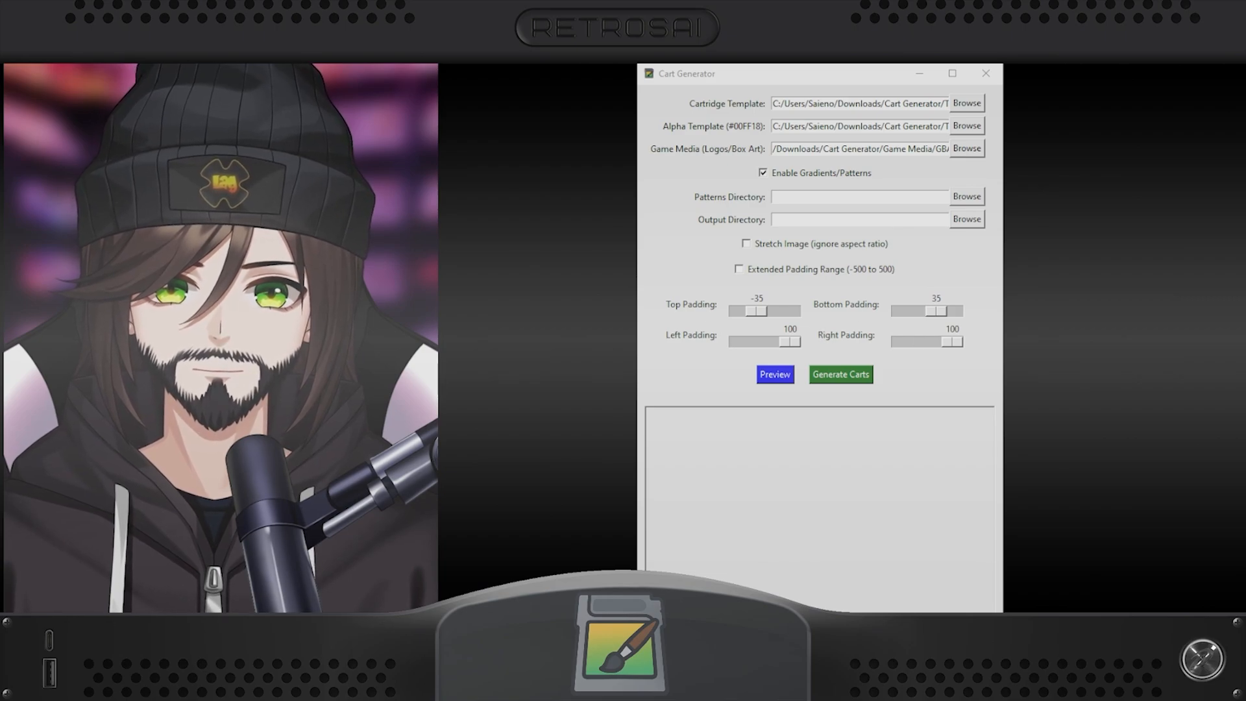
key("Return")
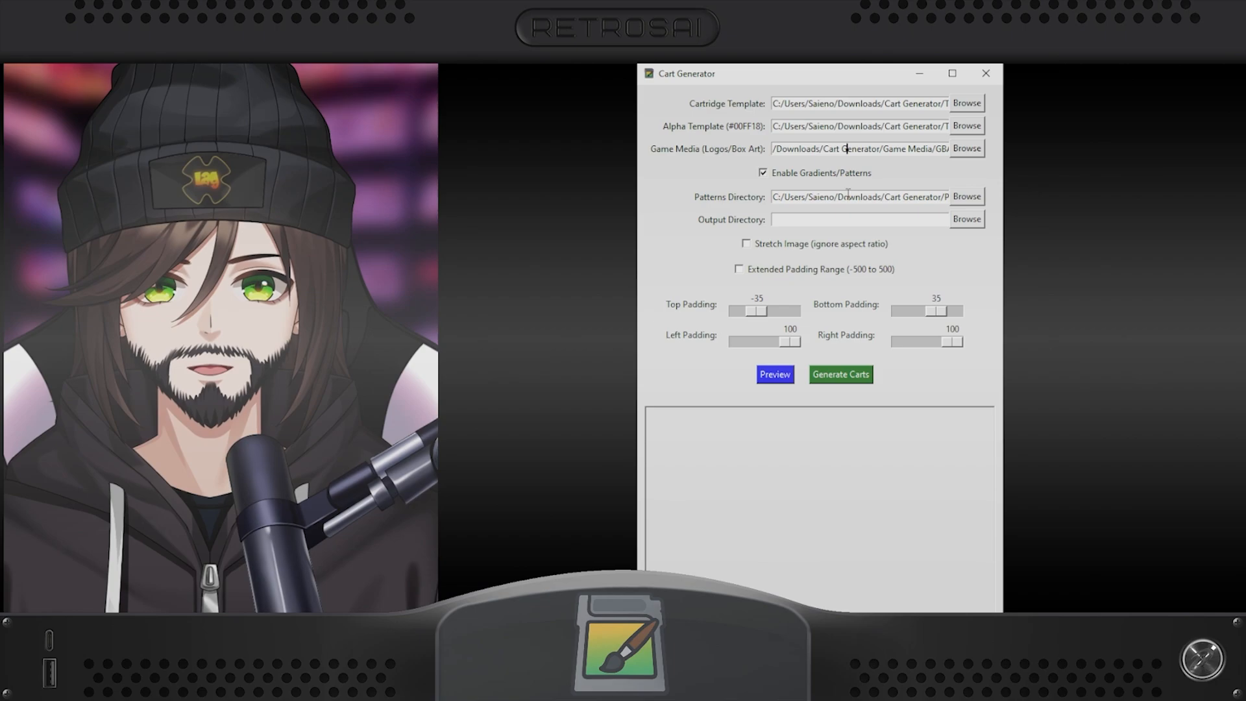
left_click(966, 220)
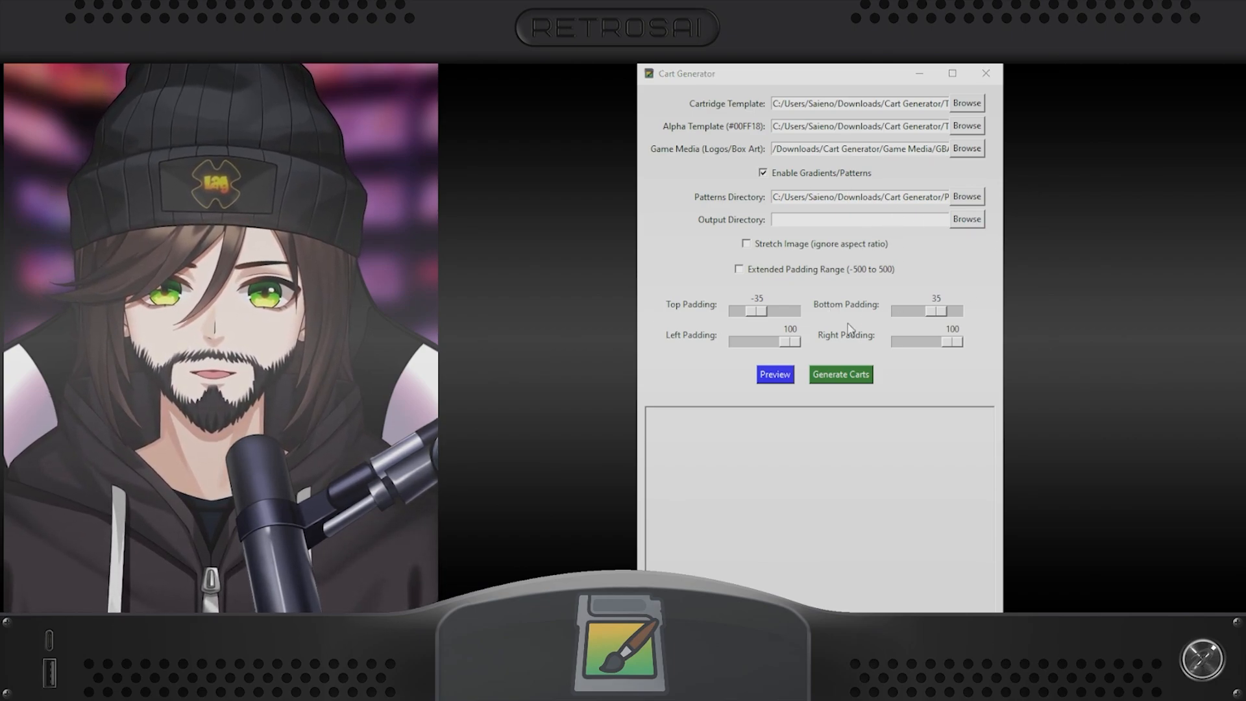
key("Return")
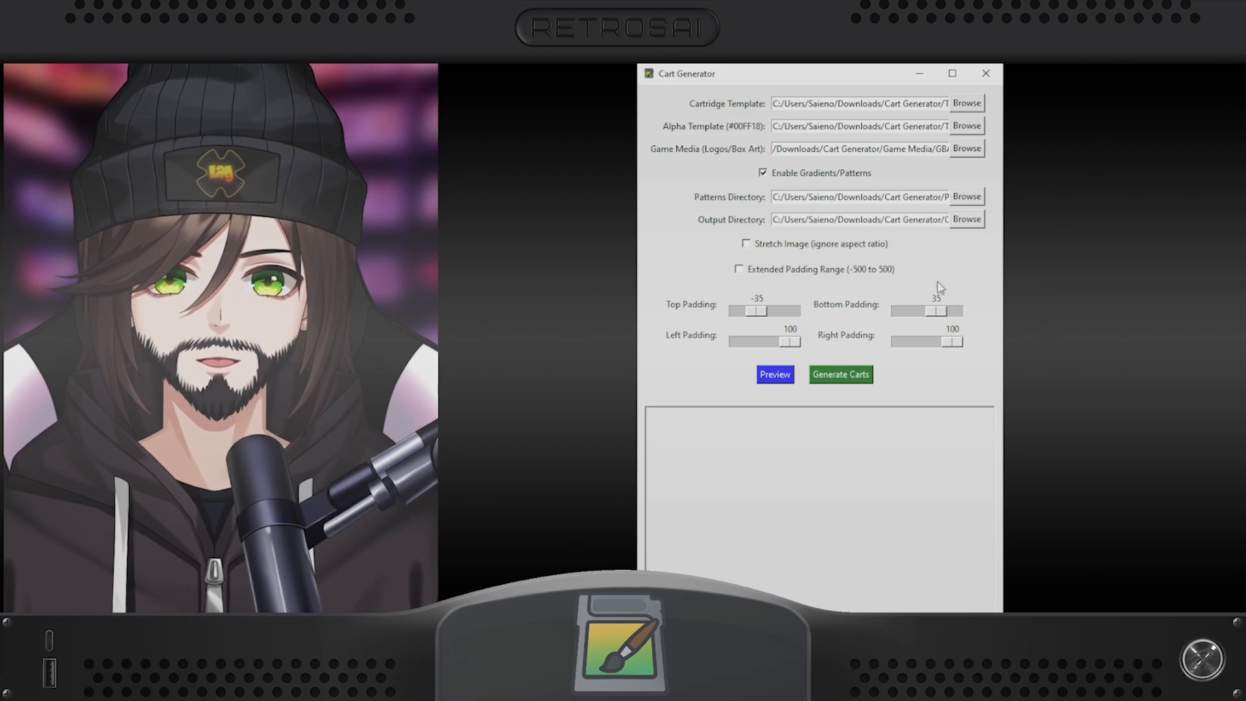
Check the ends of the output, patterns, game media, alpha template and cartridge template paths for the correct GBA files and folders.
left_click_drag(909, 221, 947, 197)
left_click(924, 222)
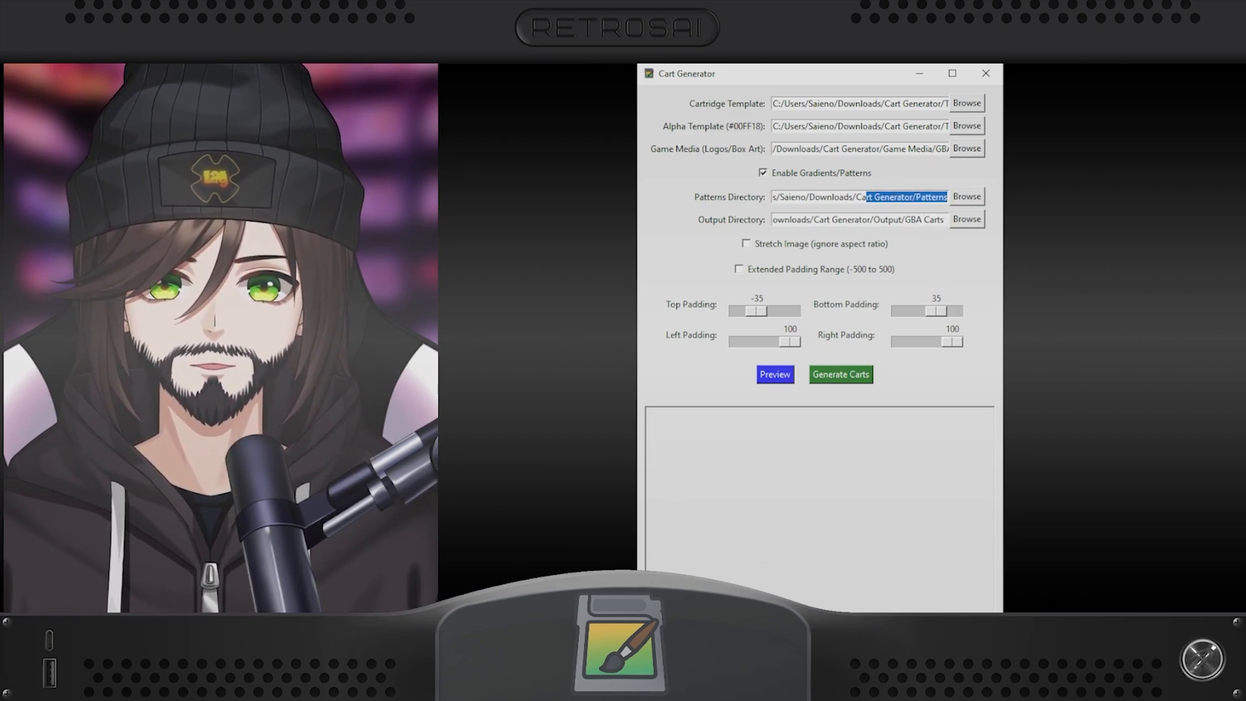
left_click(922, 195)
left_click_drag(891, 148, 960, 137)
left_click(903, 151)
left_click(840, 129)
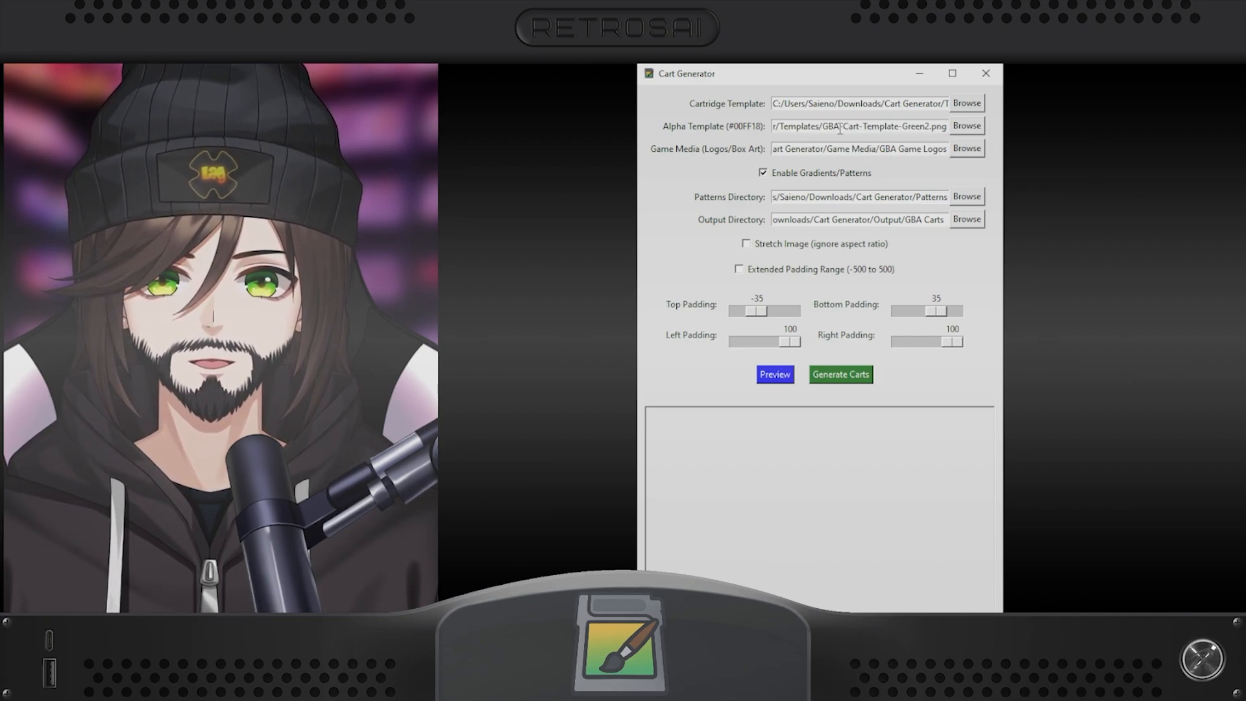
left_click_drag(887, 111, 921, 110)
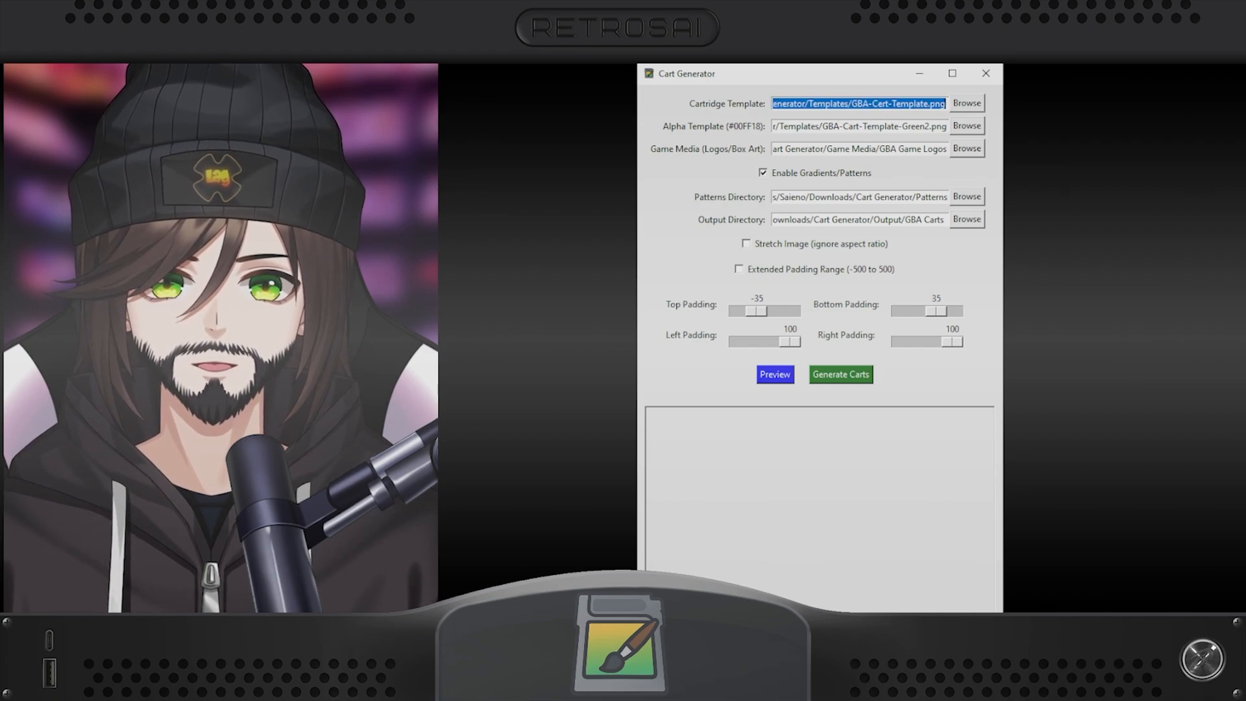
left_click(909, 109)
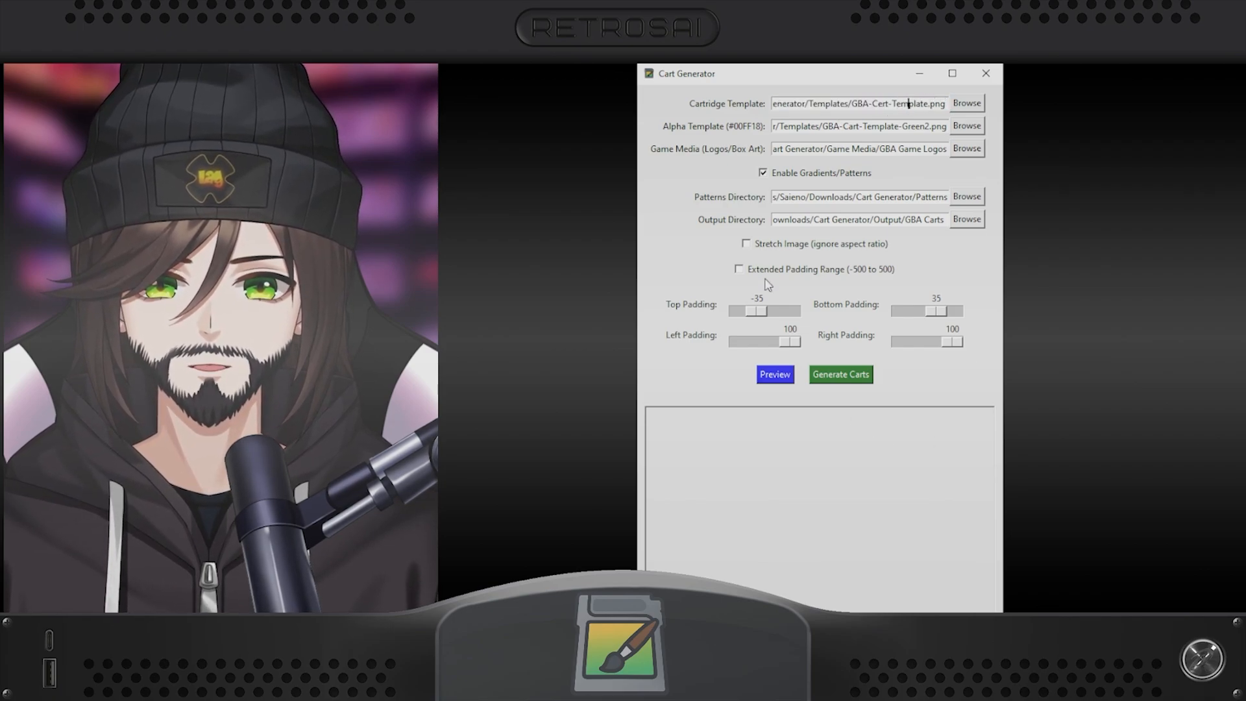
Preview the GBA cartridge, try it with Stretch Image enabled, and preview it again with stretching turned back off.
left_click(779, 378)
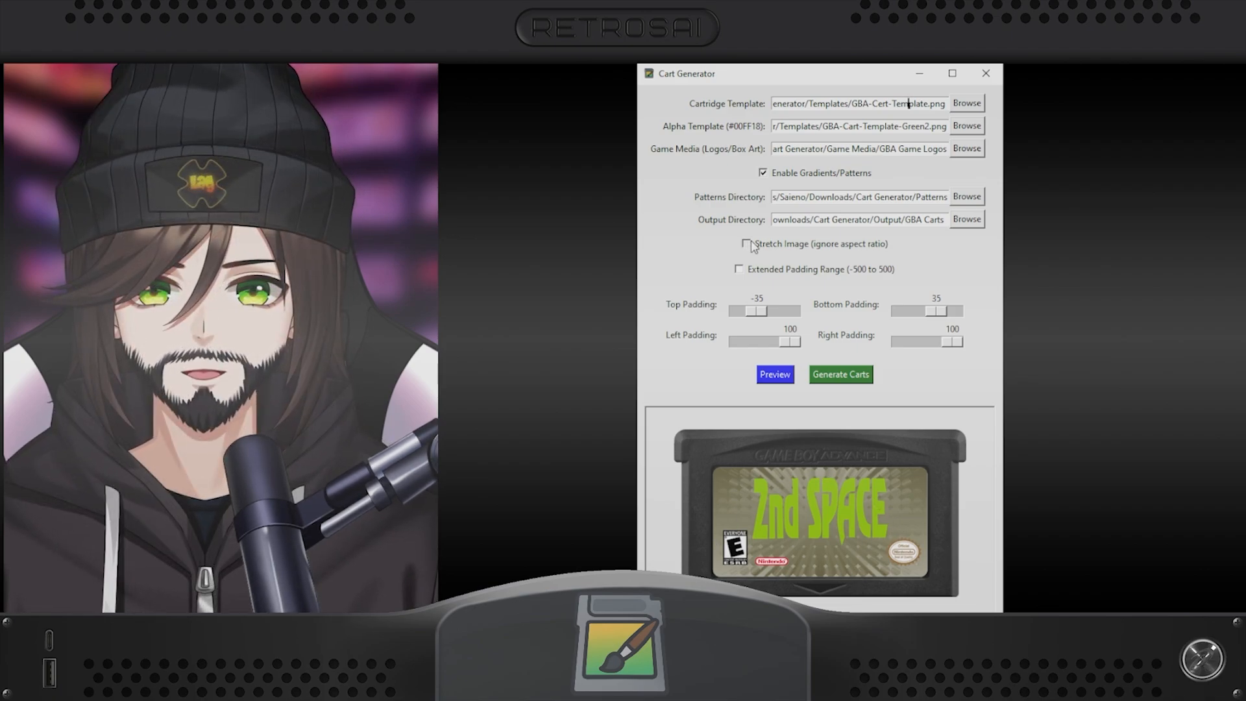
left_click(775, 374)
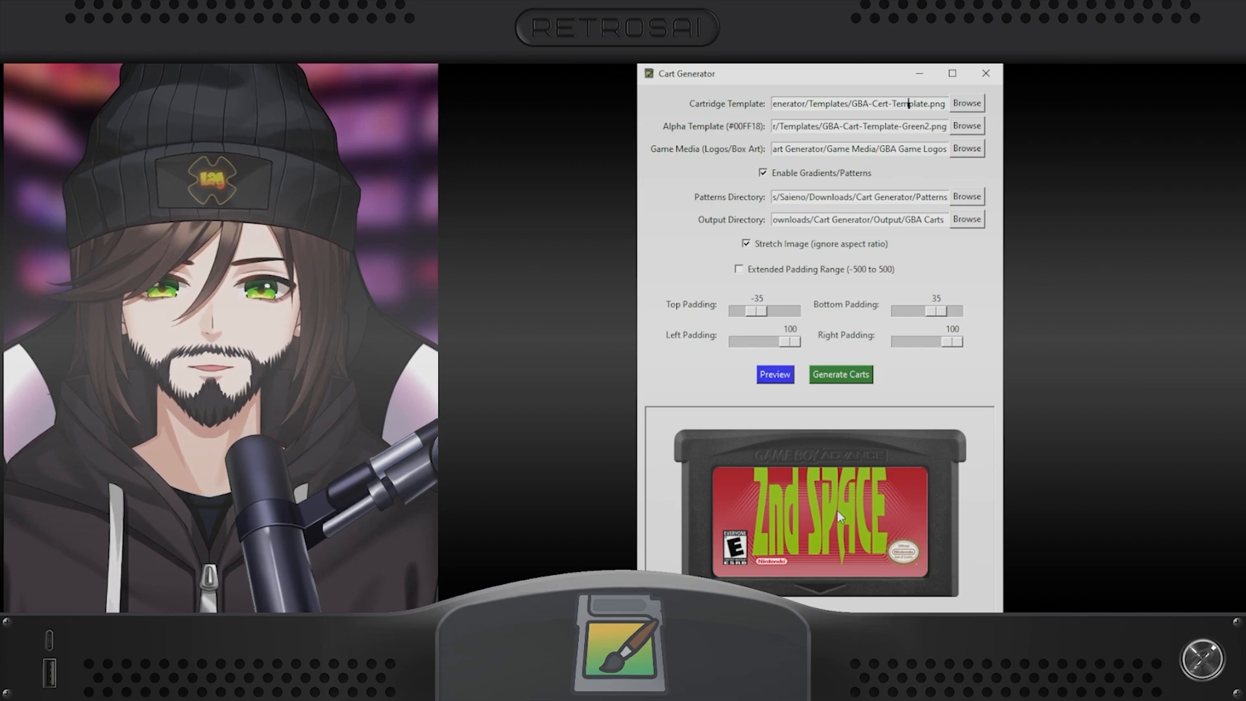
left_click(775, 374)
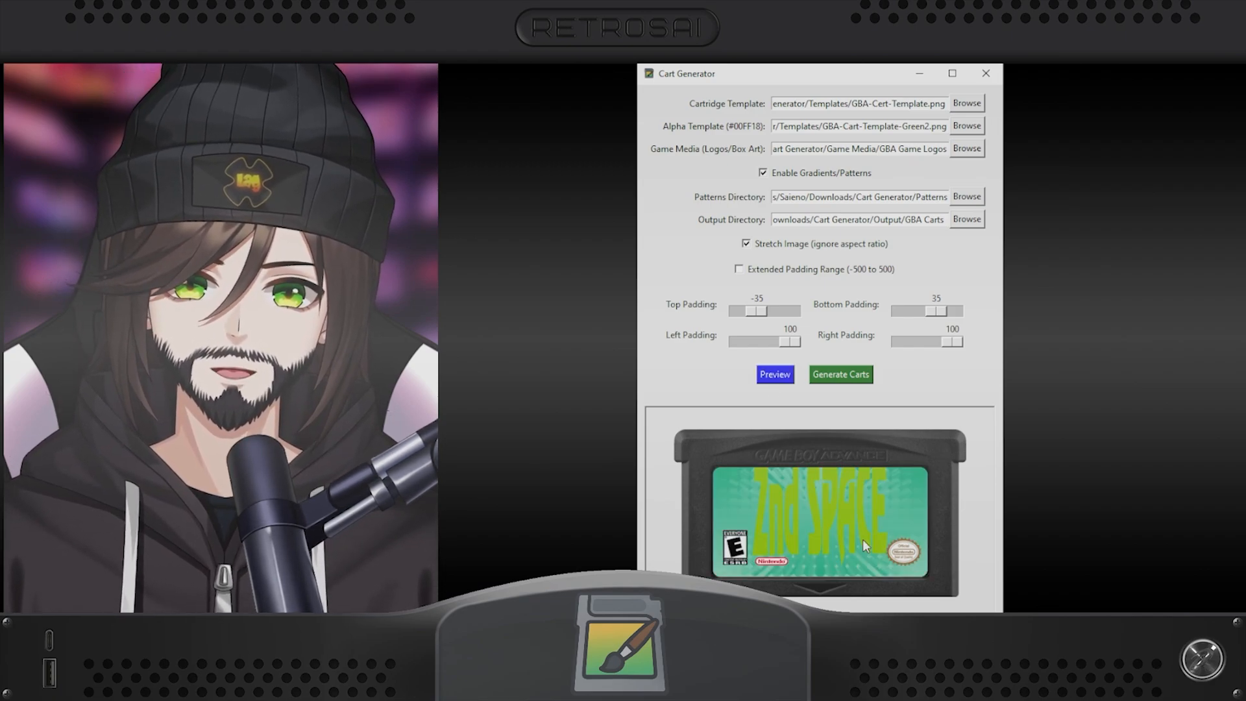
left_click(783, 375)
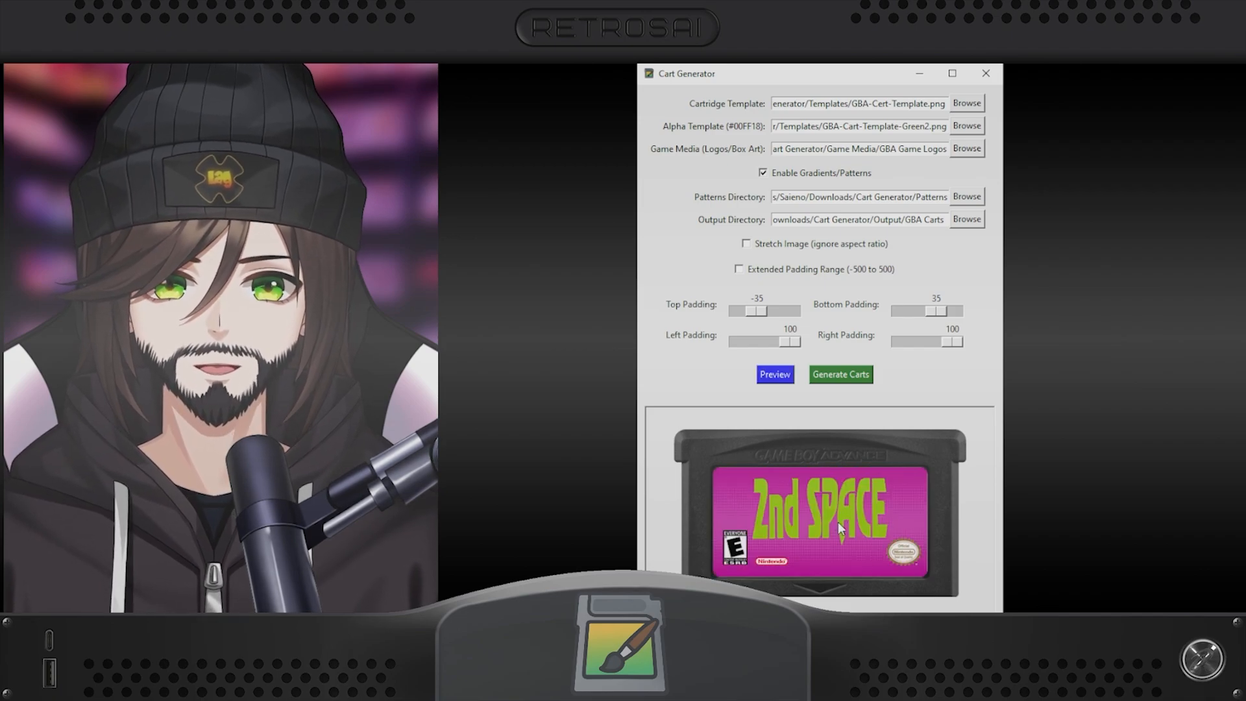
Refresh the 2nd Space cartridge preview repeatedly to sample different background patterns and colors, and generate the full set of GBA carts.
left_click(768, 380)
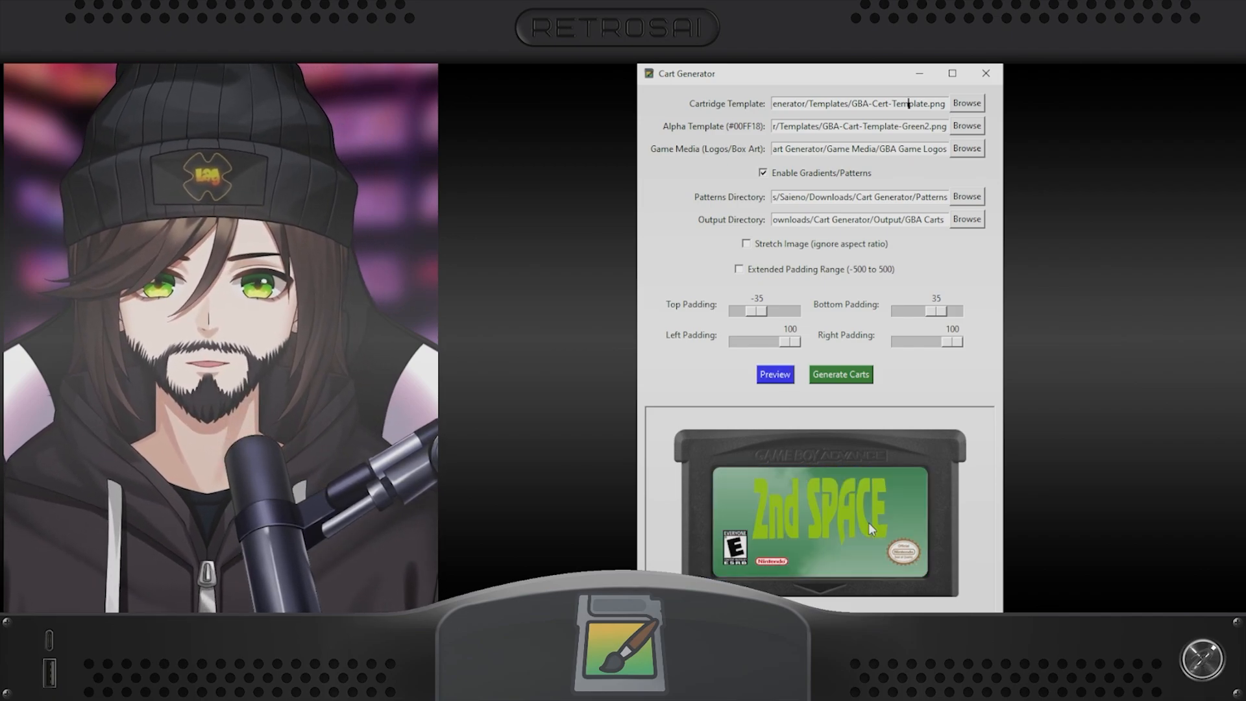
left_click(785, 376)
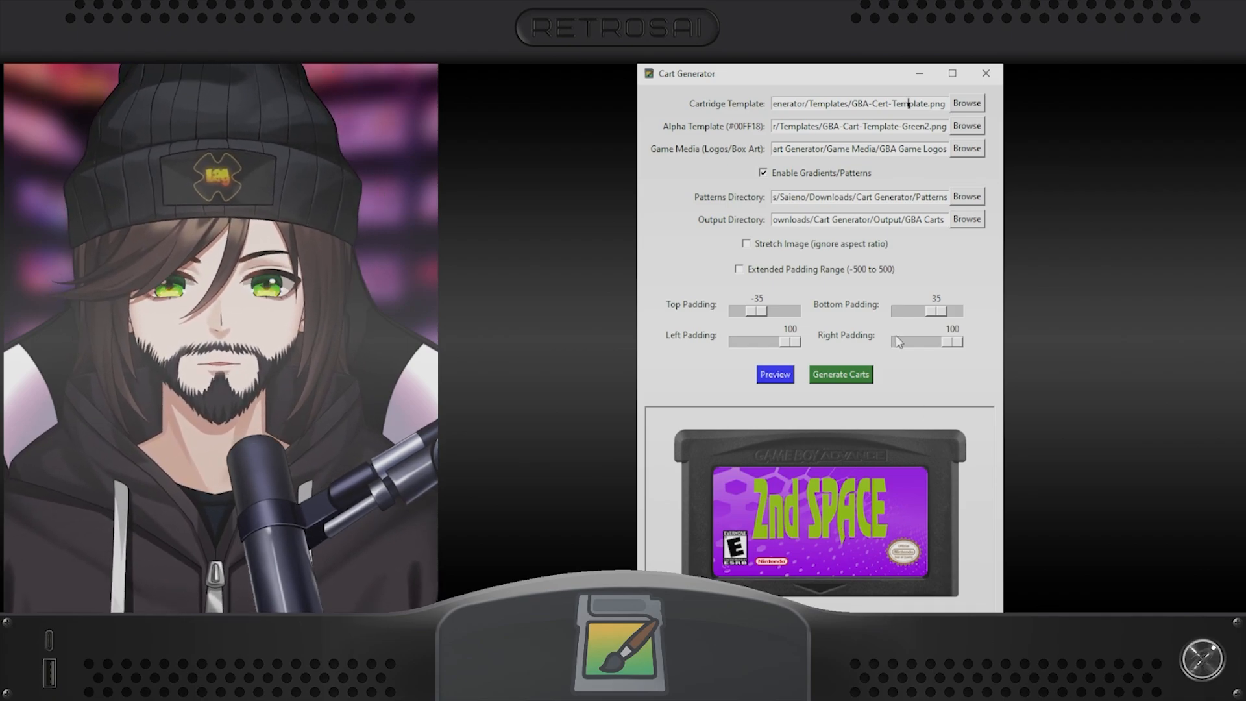
left_click(775, 374)
key("space")
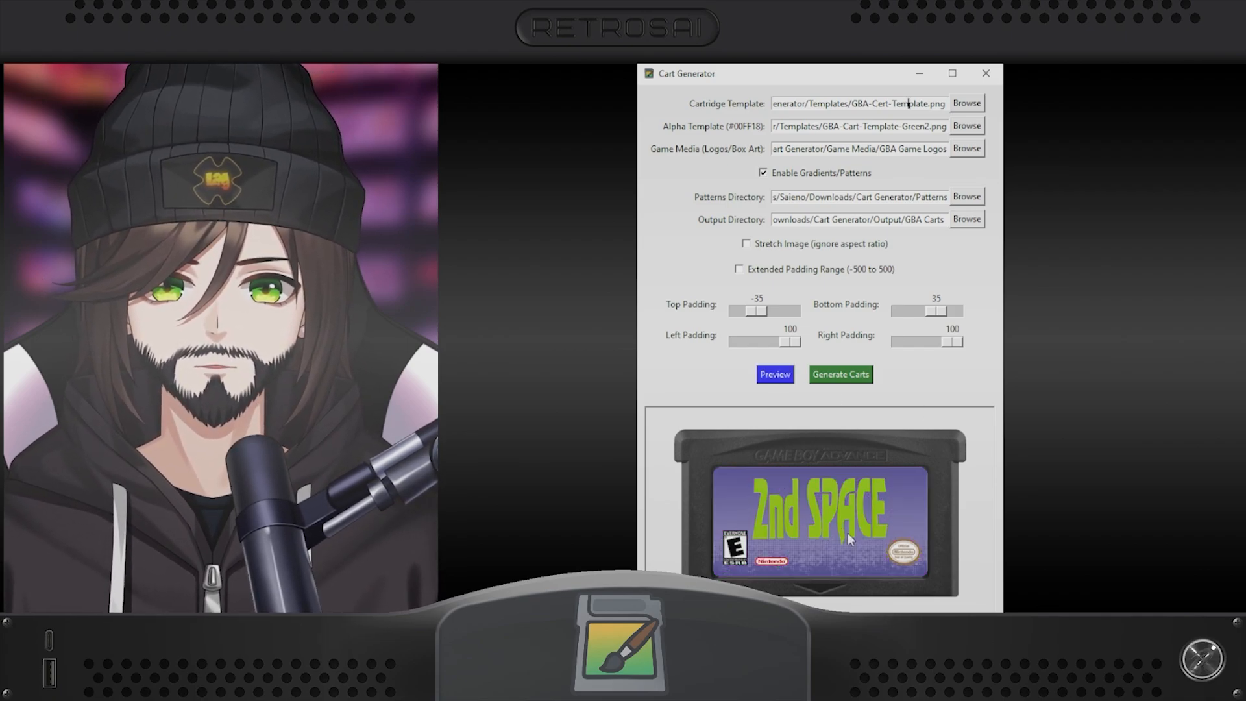
left_click(772, 381)
left_click(773, 380)
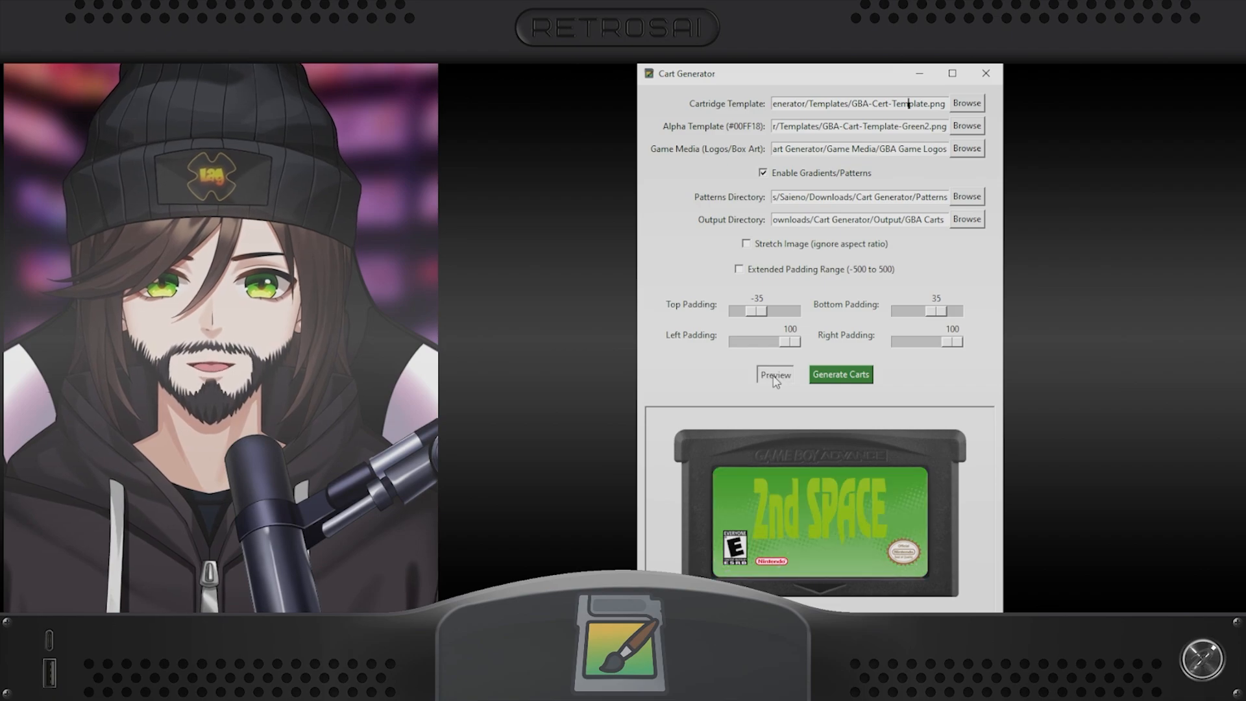
left_click(774, 381)
left_click(775, 376)
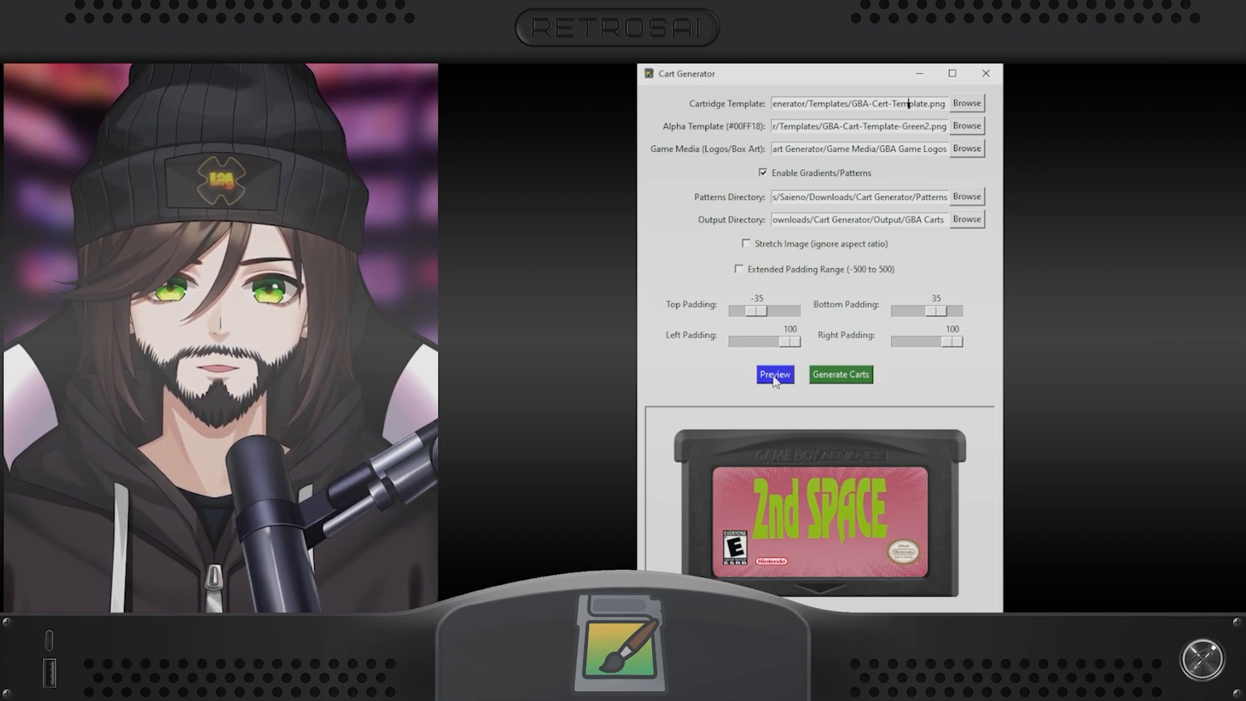
left_click(775, 377)
left_click(775, 377)
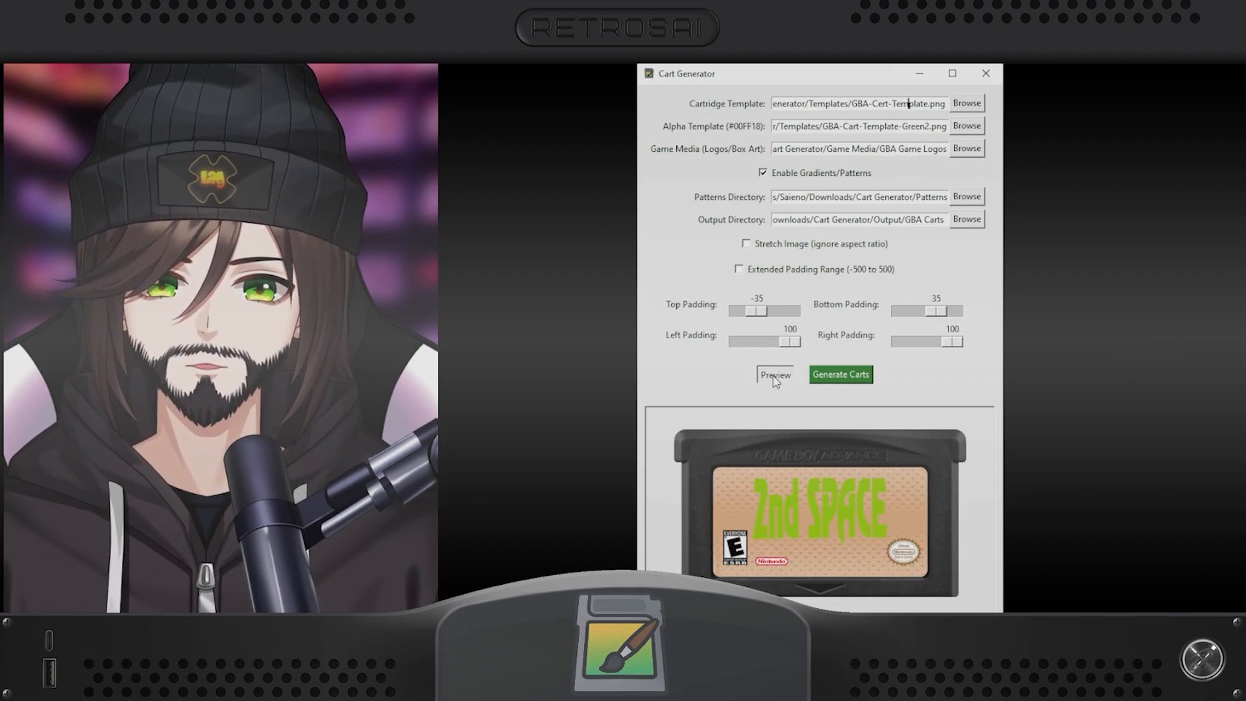
left_click(776, 377)
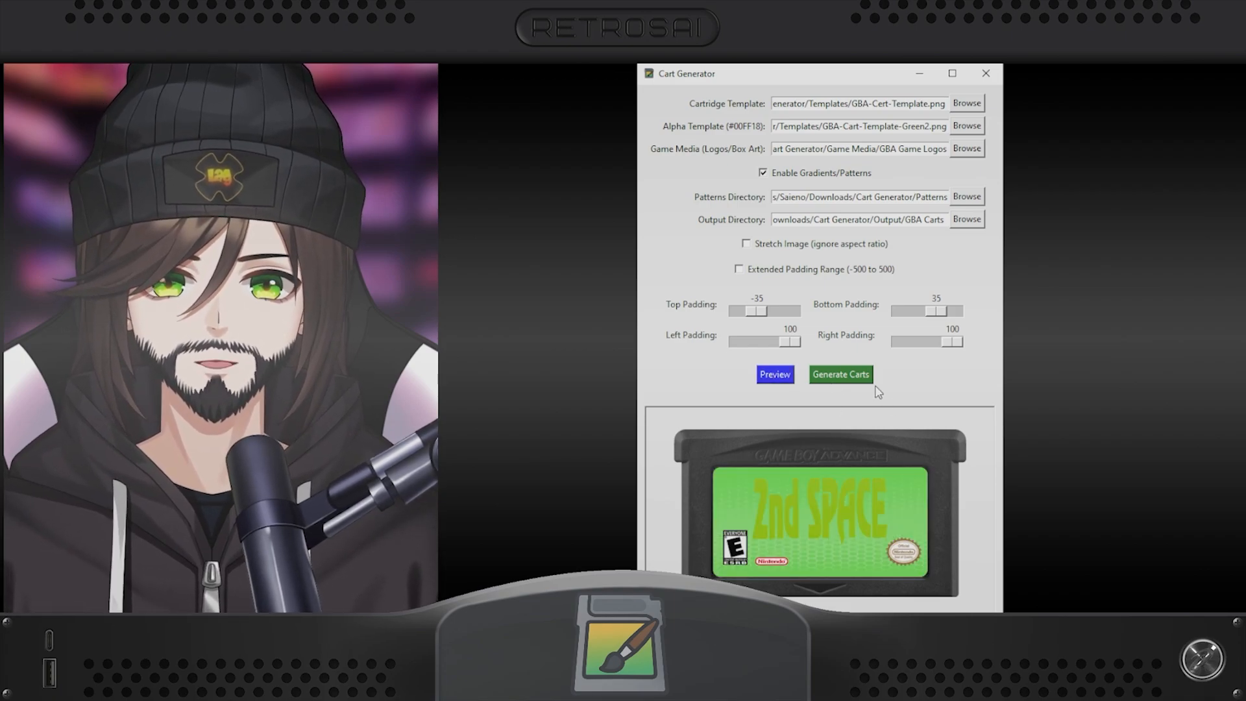
left_click(775, 375)
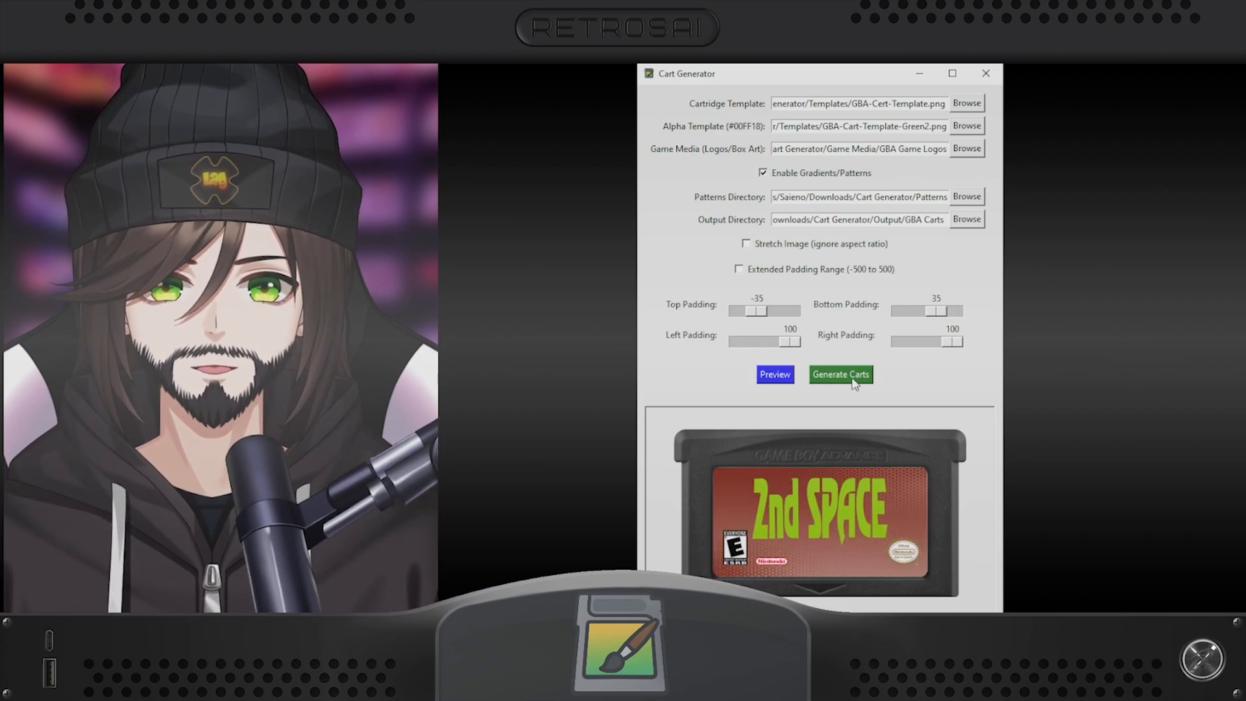
left_click(841, 375)
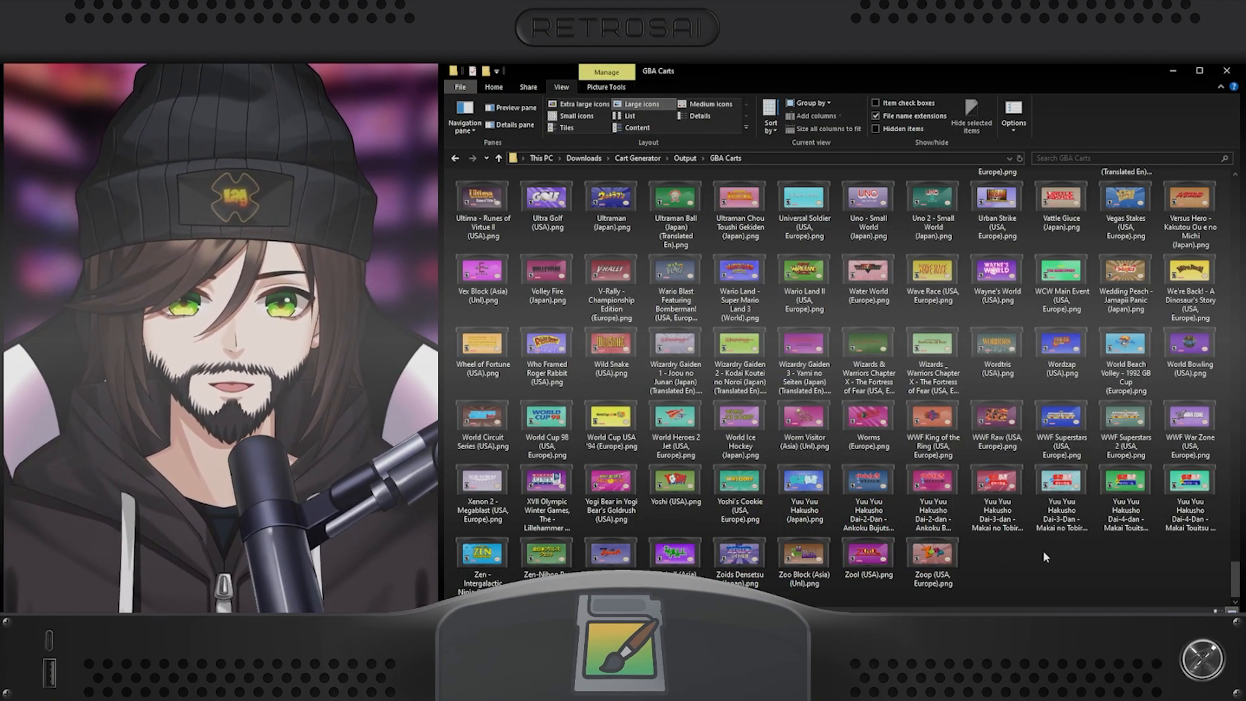
Browse the generated cartridge images in the GBA Carts output folder as extra large icons.
scroll(1201, 388, "up", 3, "ctrl")
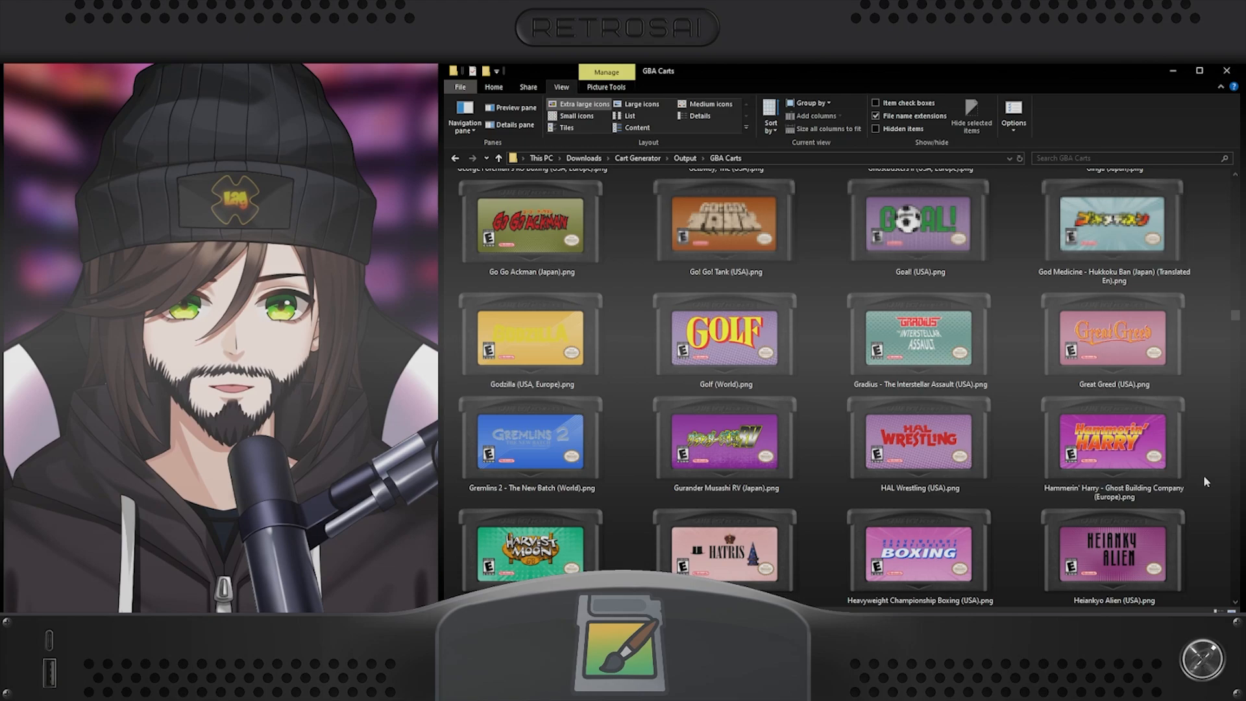
scroll(1178, 512, "down", 5)
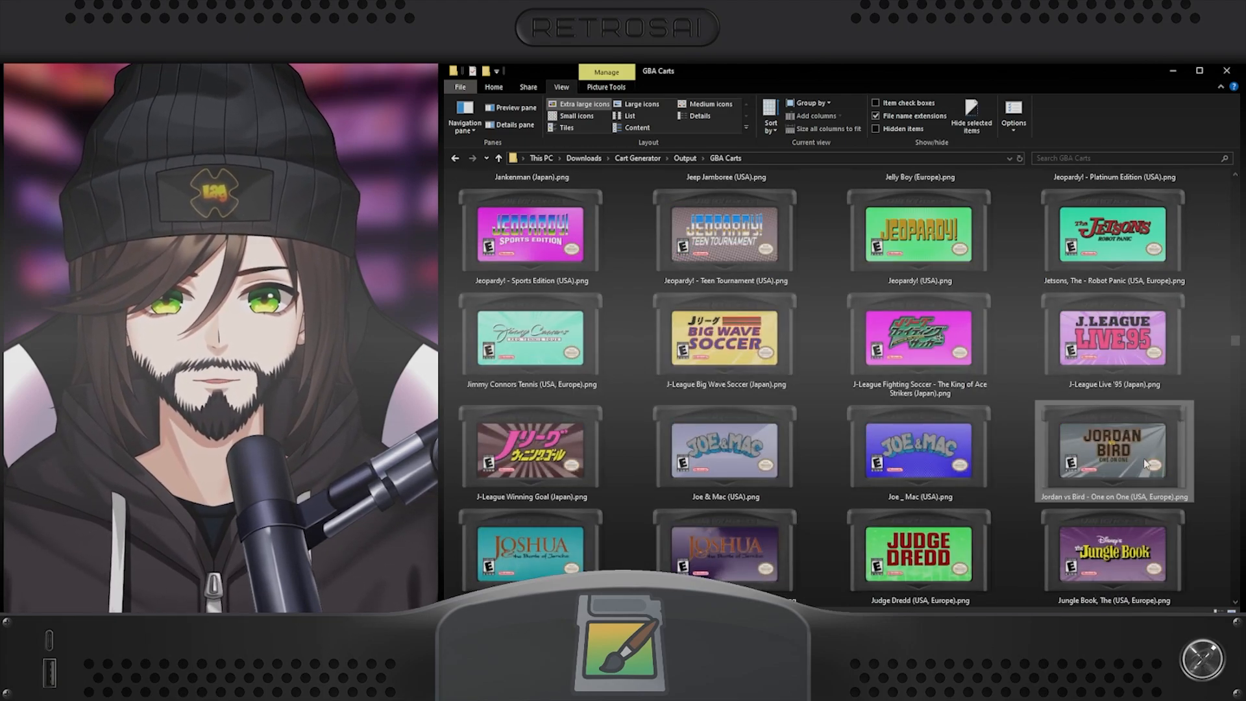
scroll(1207, 472, "down", 5)
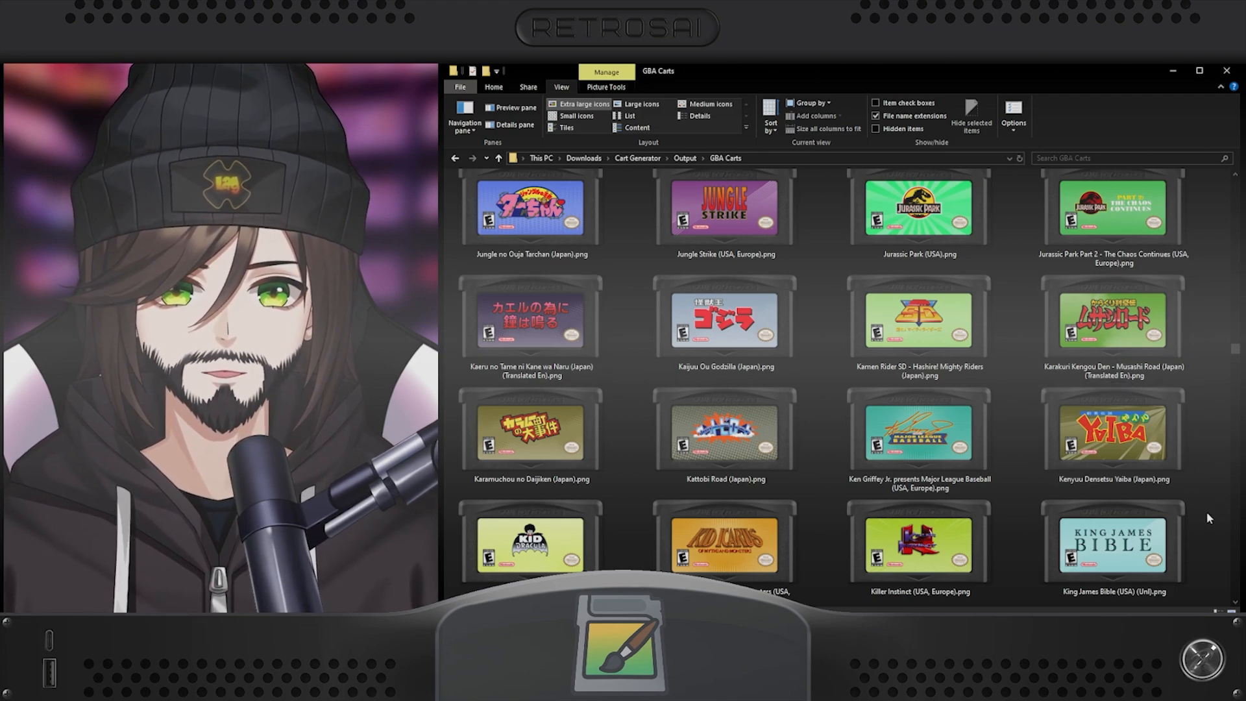
scroll(1205, 511, "down", 5)
scroll(1207, 513, "down", 15)
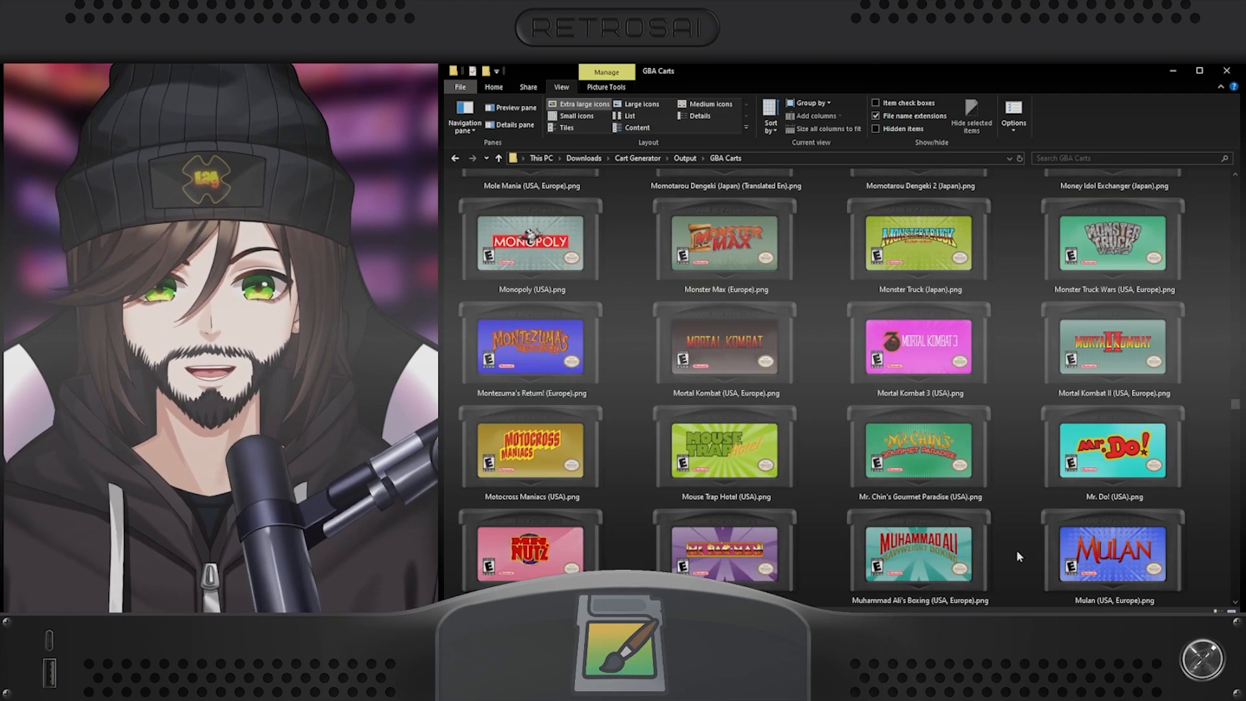
scroll(1207, 512, "down", 3)
scroll(1213, 513, "down", 2)
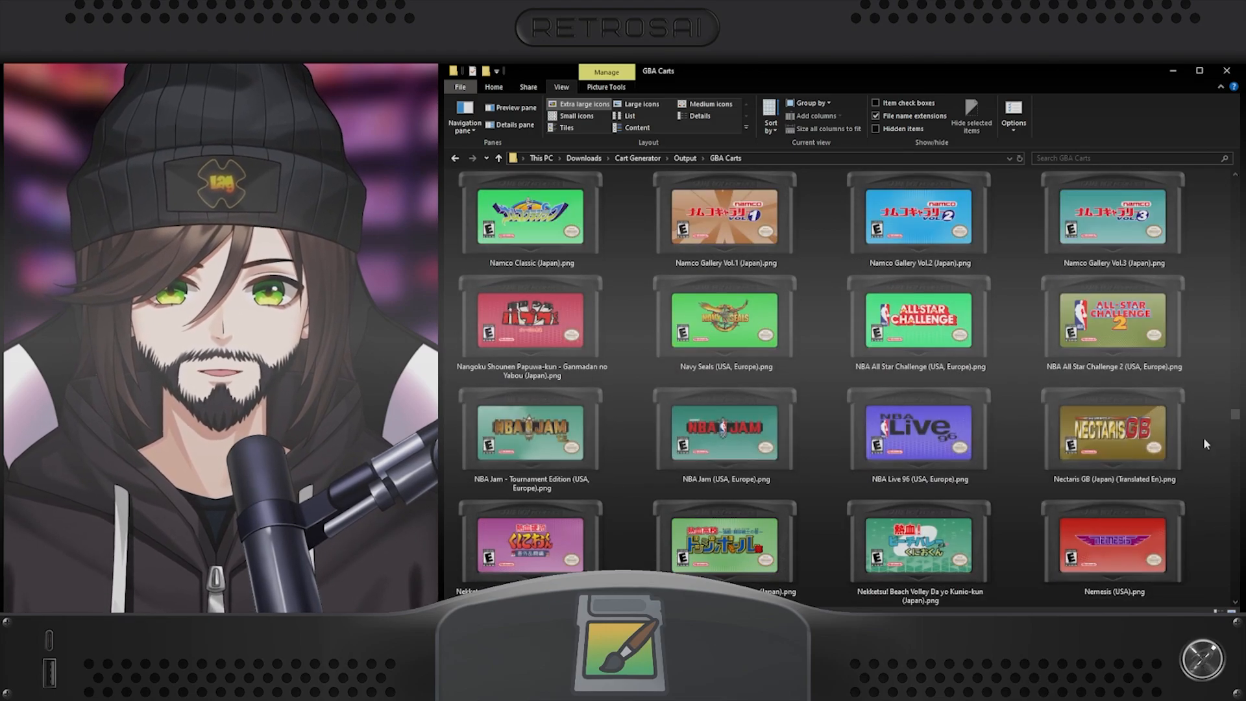
scroll(1208, 515, "down", 10)
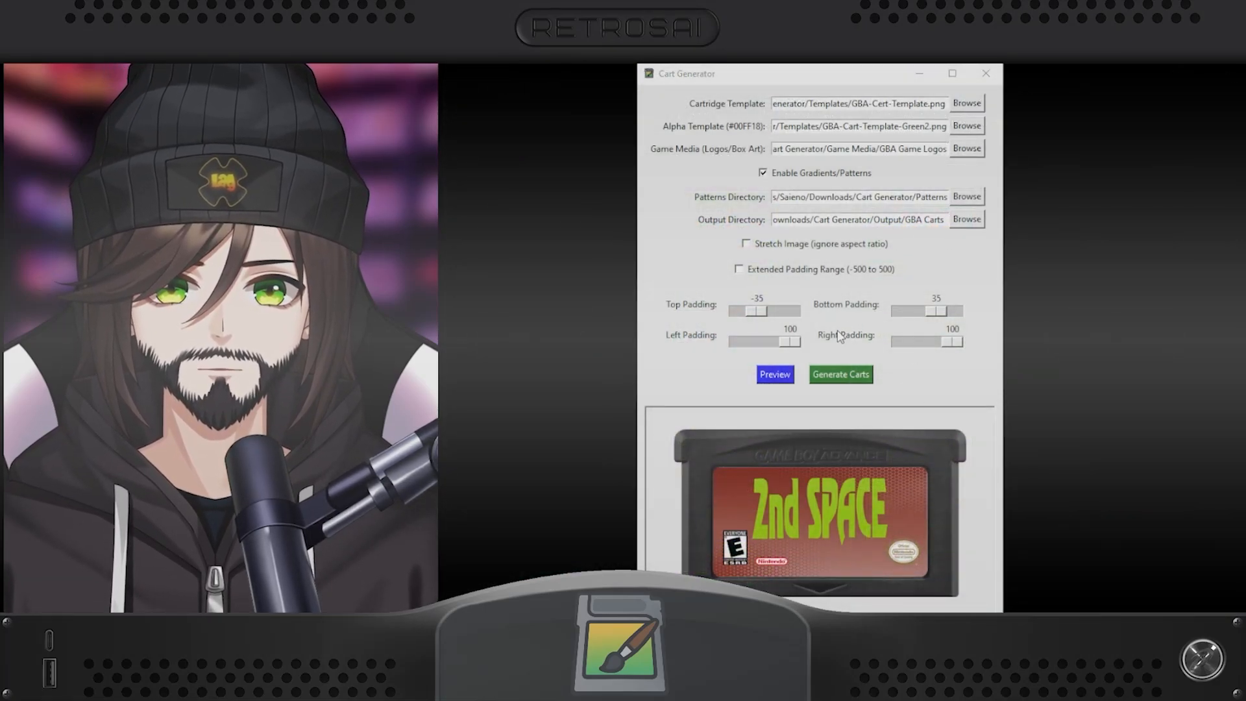
Set the cartridge template to NESCart.png, the alpha template to NESCartAlpha.png and the game media to the NES Covers folder.
double_click(906, 102)
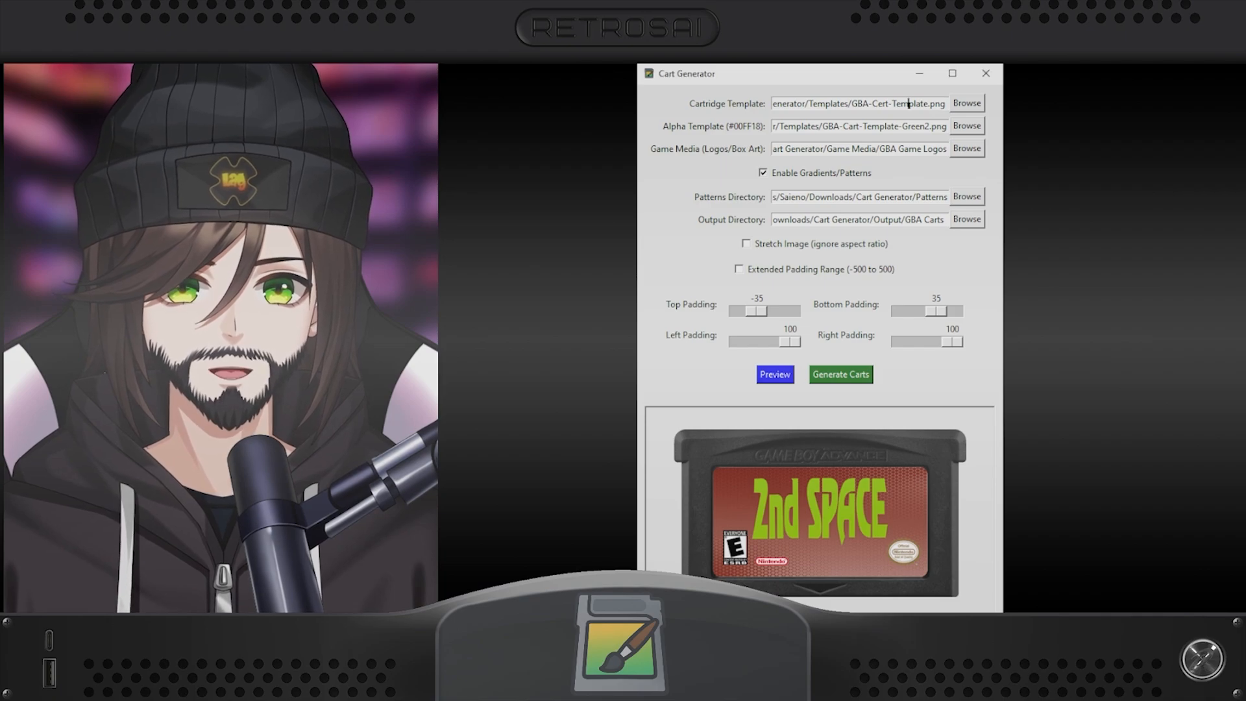
left_click(975, 127)
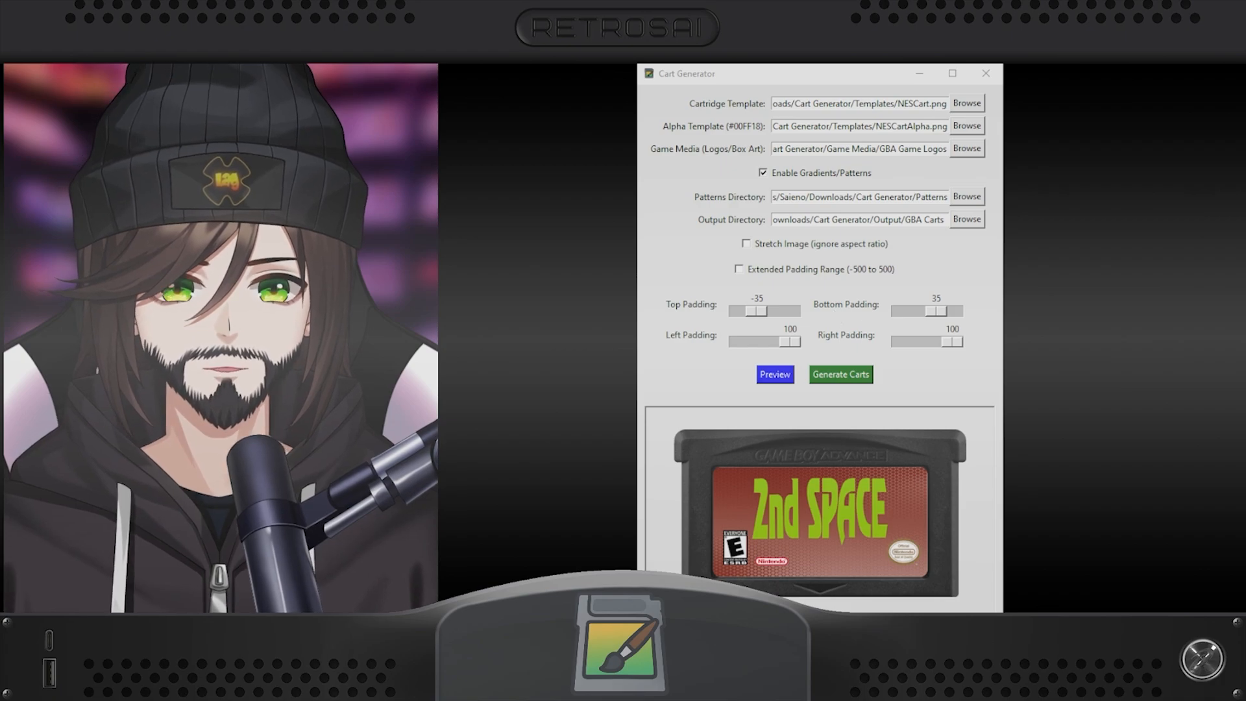
key("Return")
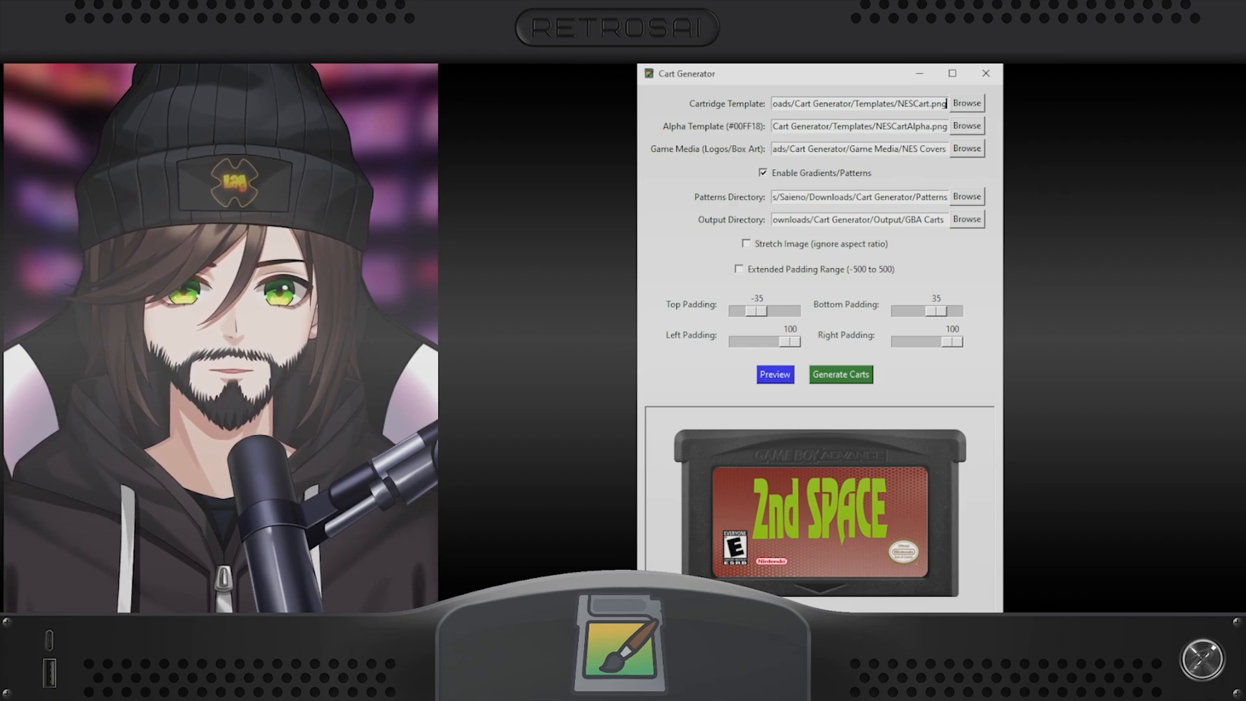
Disable gradients and patterns and set the output directory to Output/NES Carts.
left_click(837, 173)
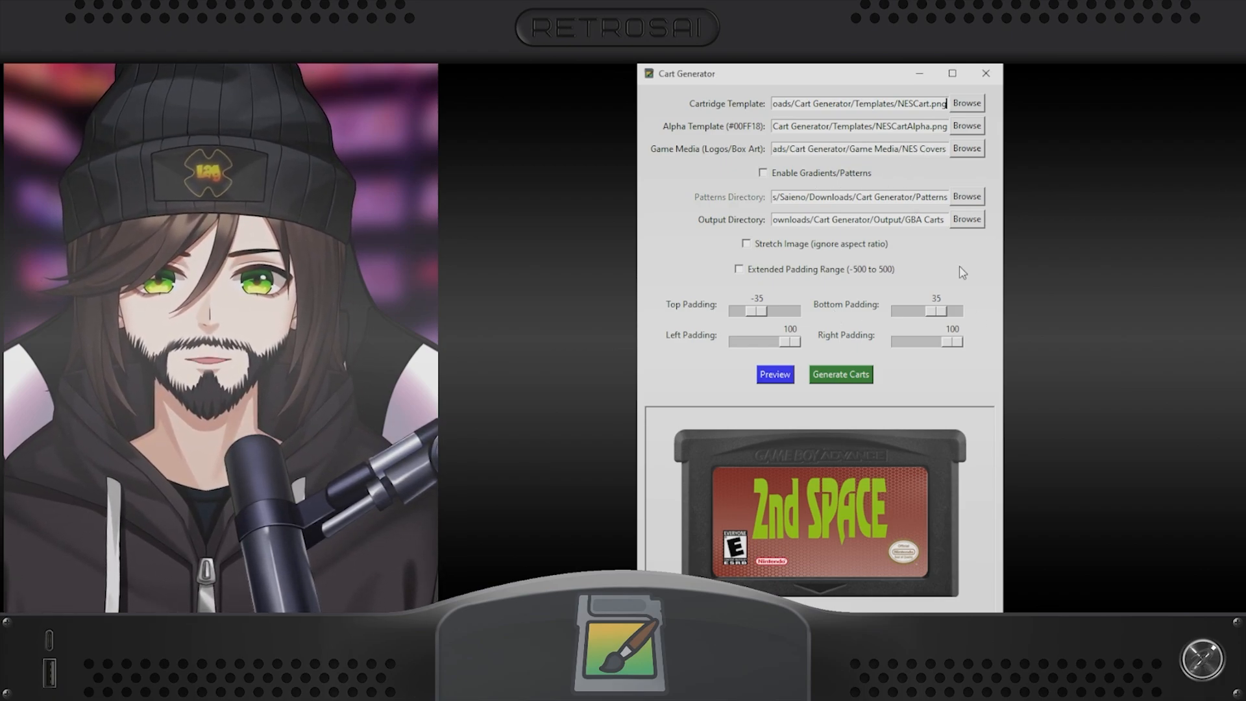
left_click(965, 220)
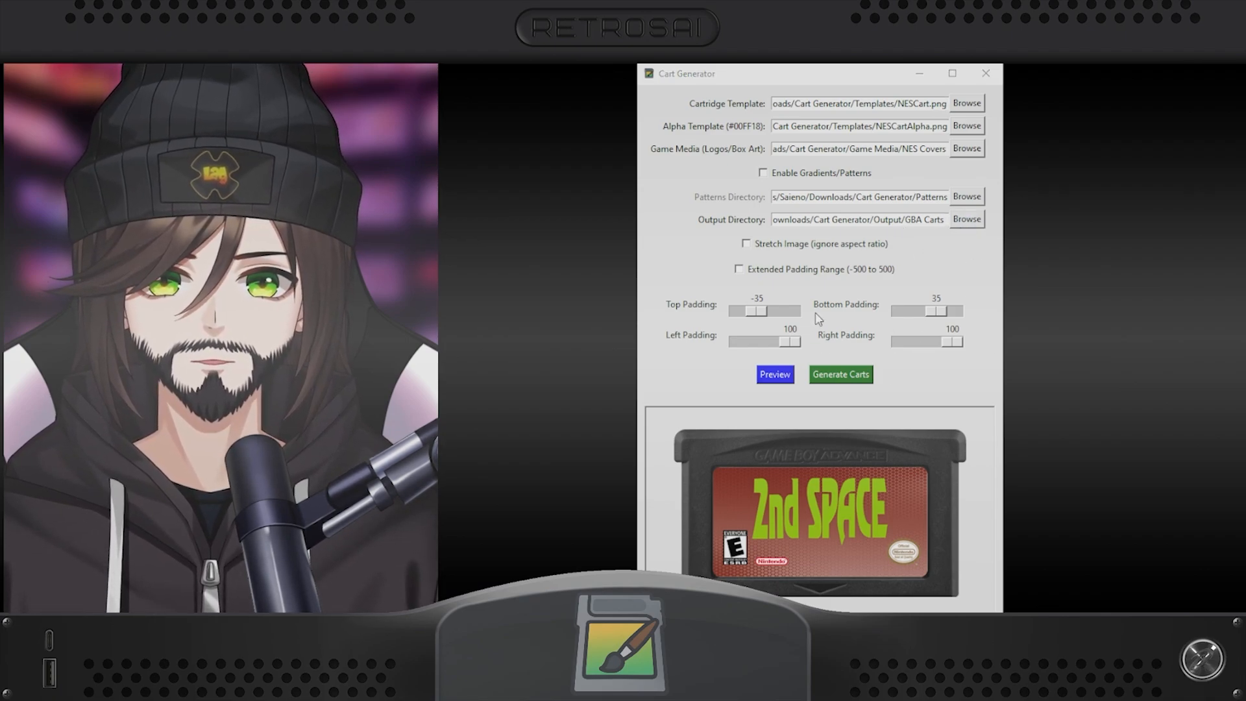
key("Return")
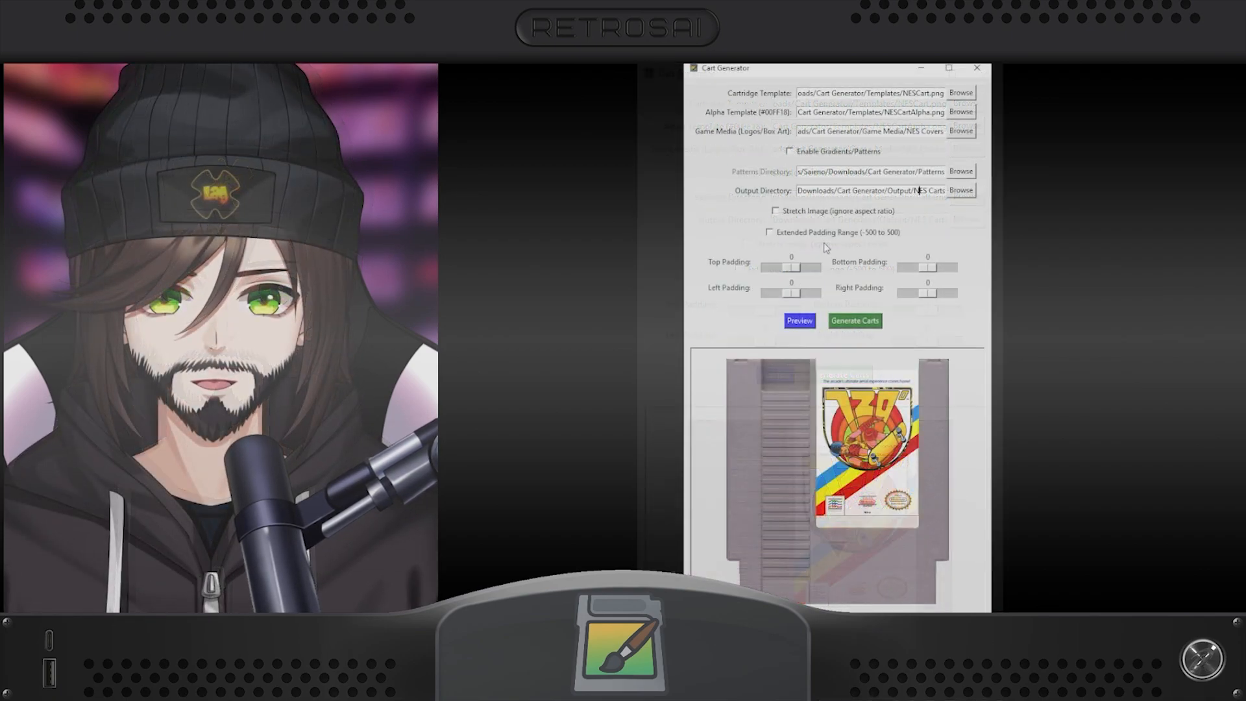
Try padding the NES cover by 15 top and bottom, -21 left and -32 right, and reset all padding to 0.
left_click_drag(927, 267, 934, 271)
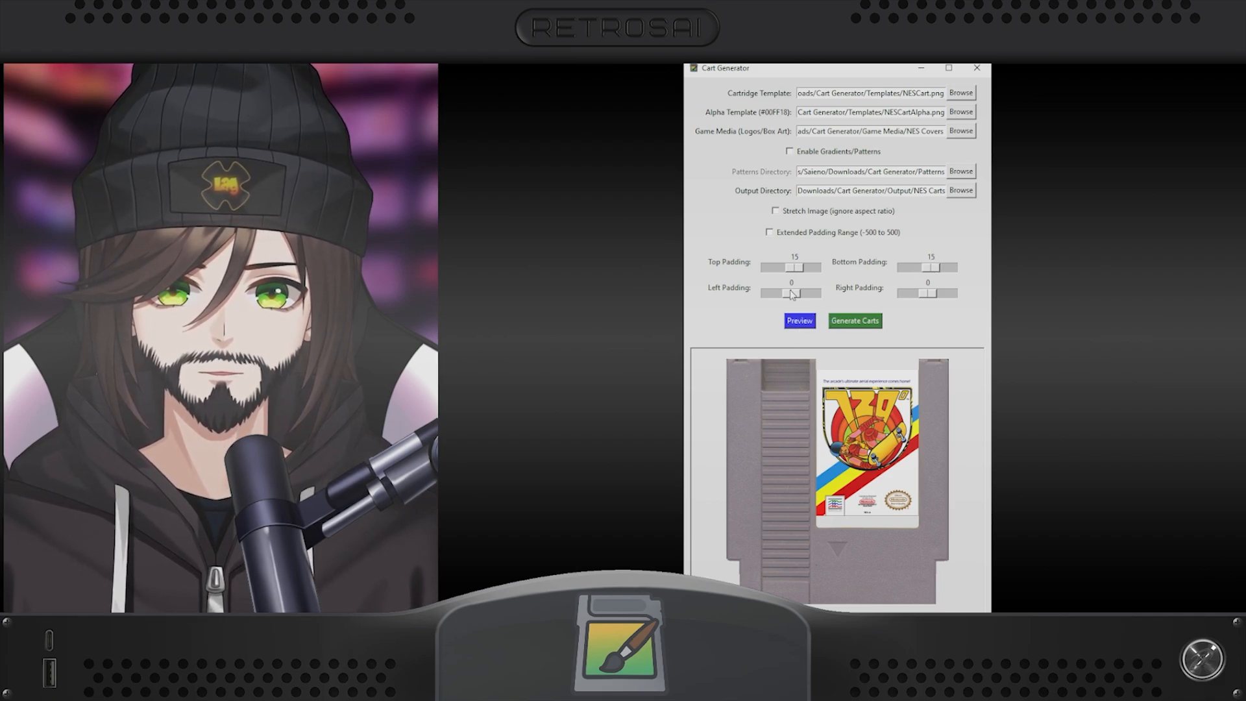
left_click_drag(792, 293, 786, 293)
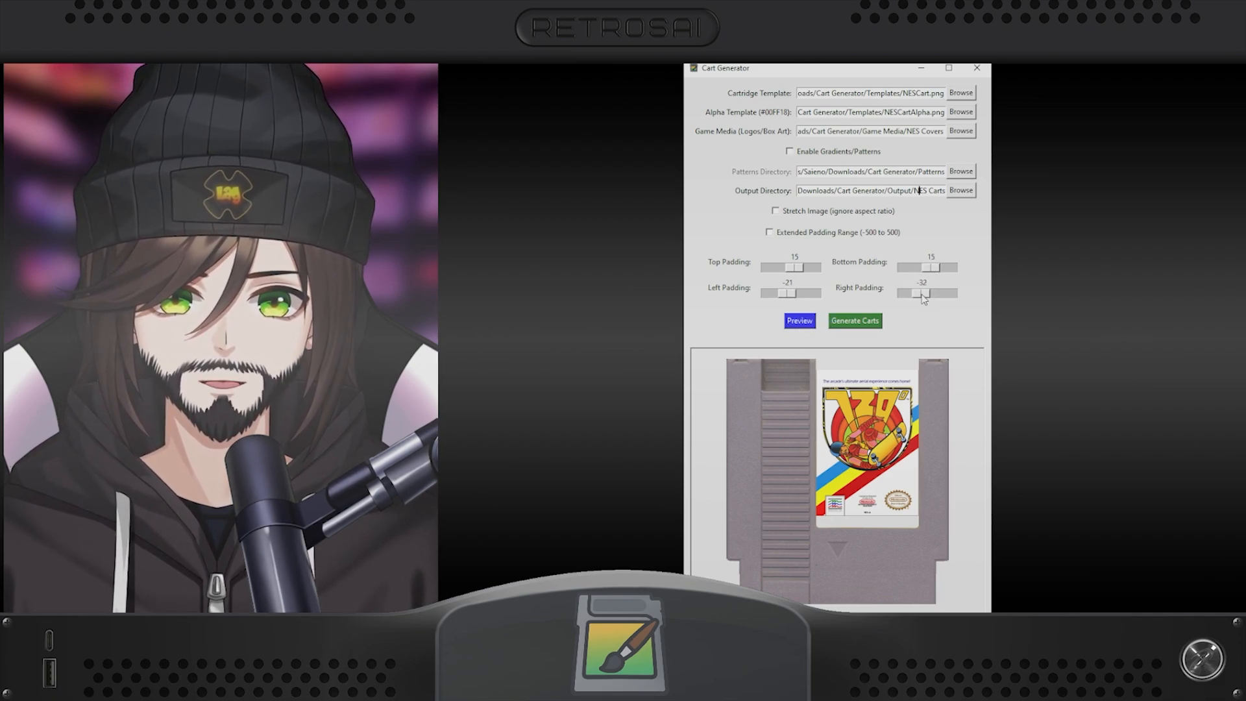
left_click(799, 320)
left_click_drag(932, 267, 923, 298)
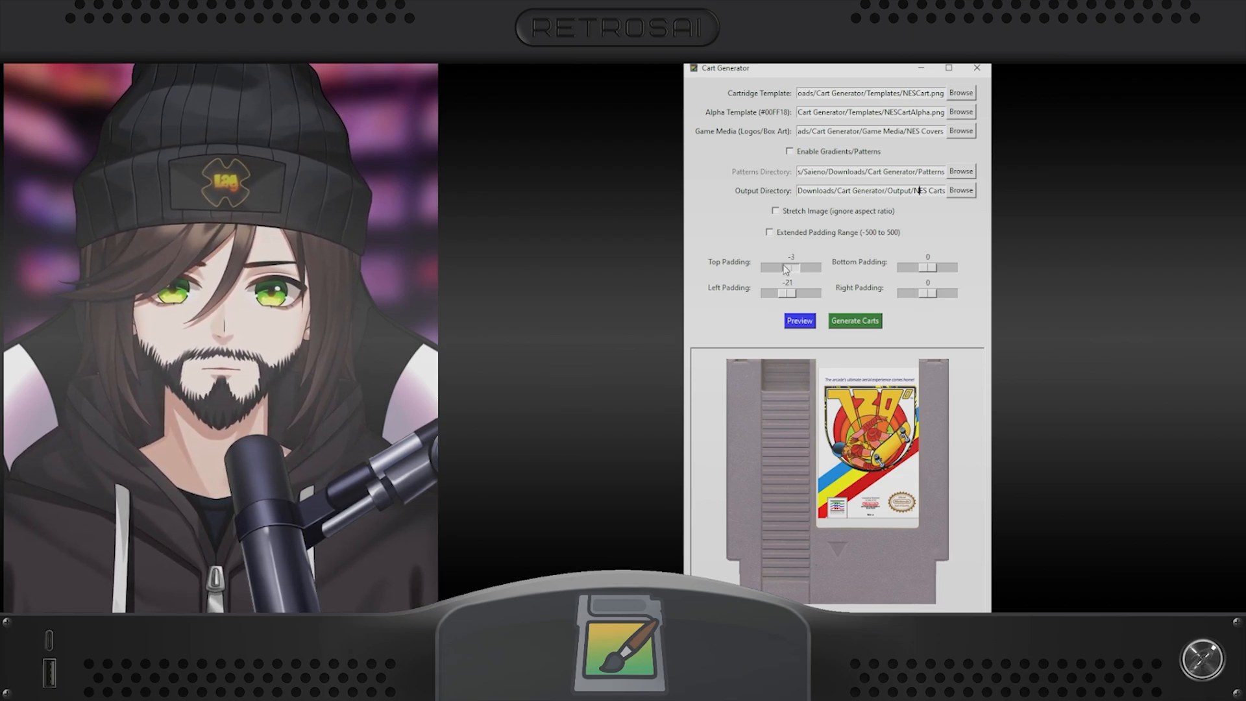
left_click_drag(786, 270, 791, 300)
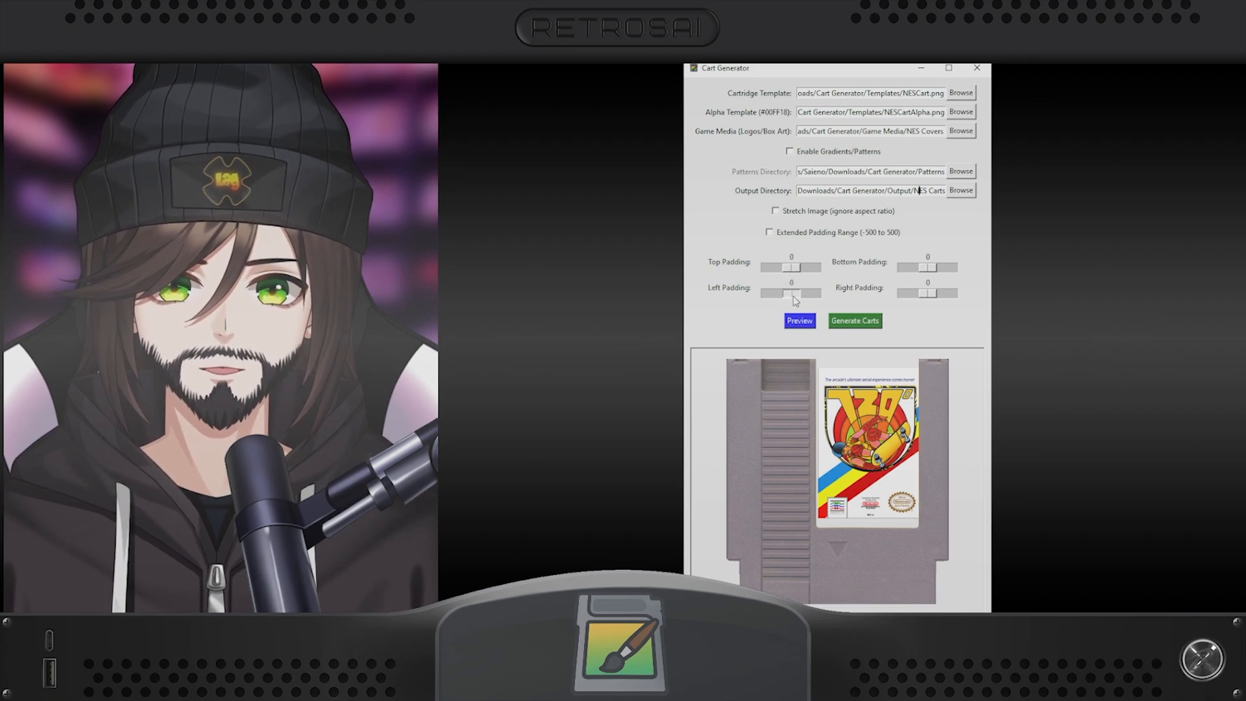
left_click(798, 320)
Stretch the NES covers ignoring their aspect ratio, preview the cartridge and generate the full set of NES carts.
left_click(775, 211)
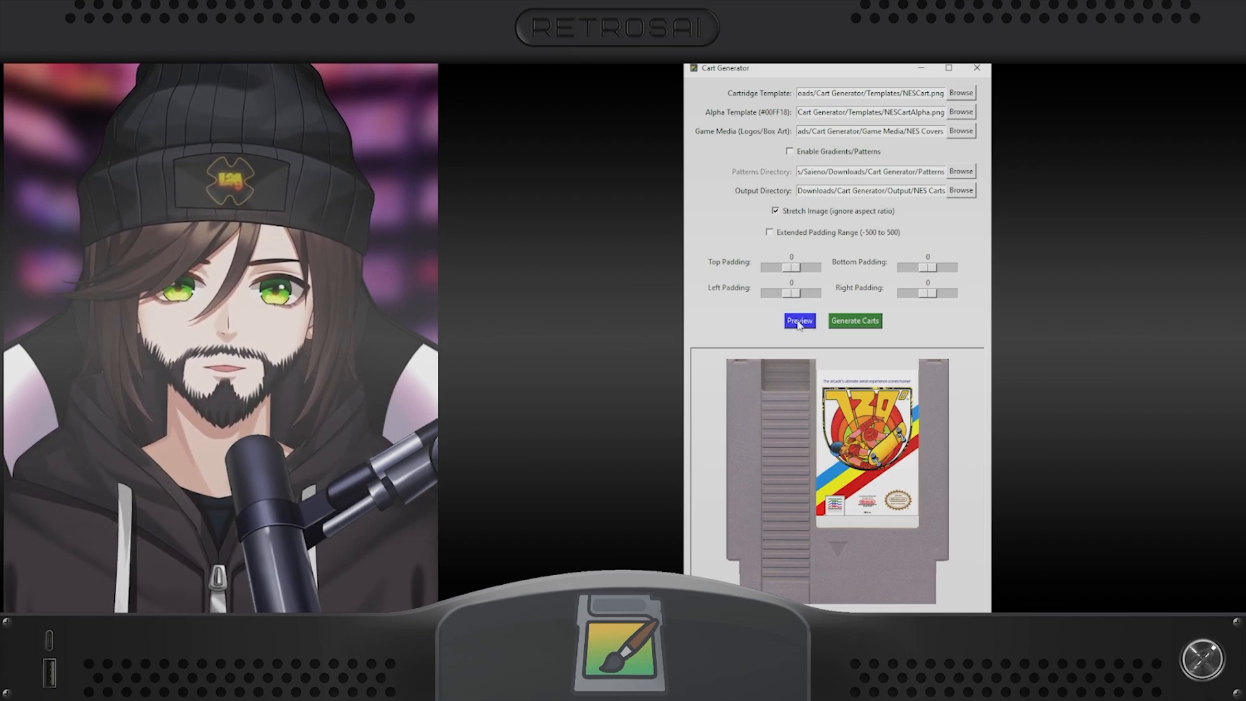
left_click(799, 321)
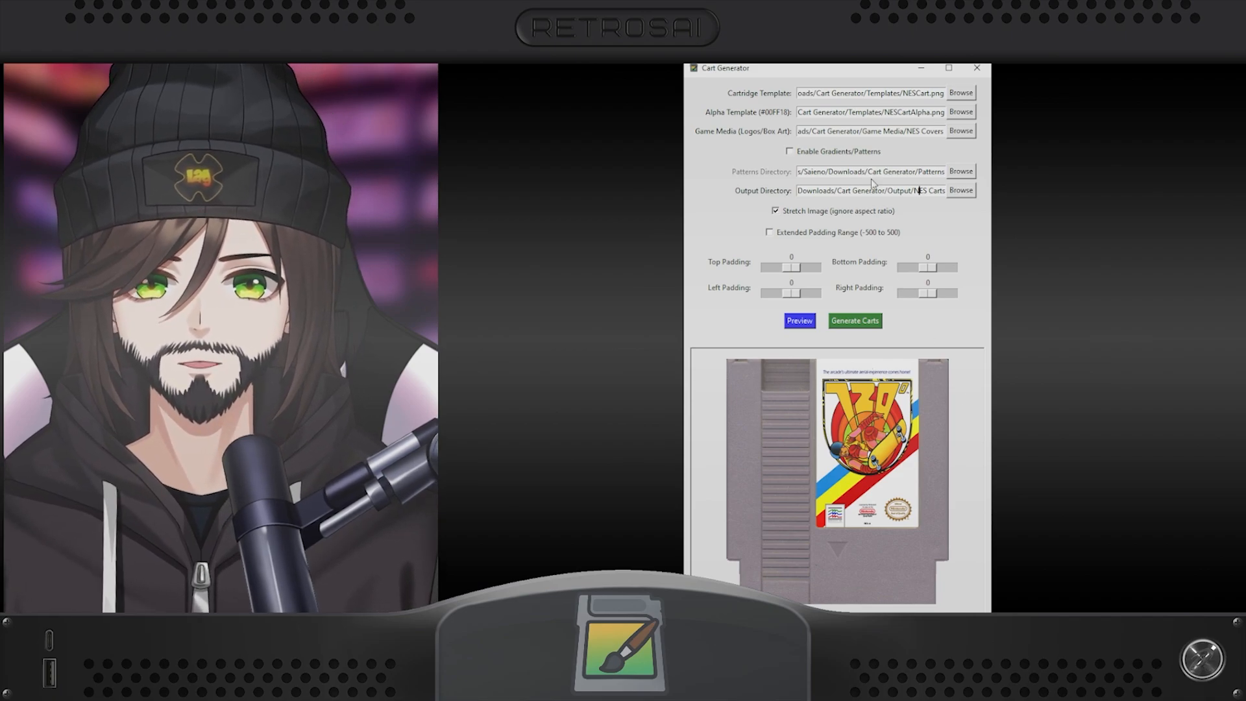
left_click(870, 322)
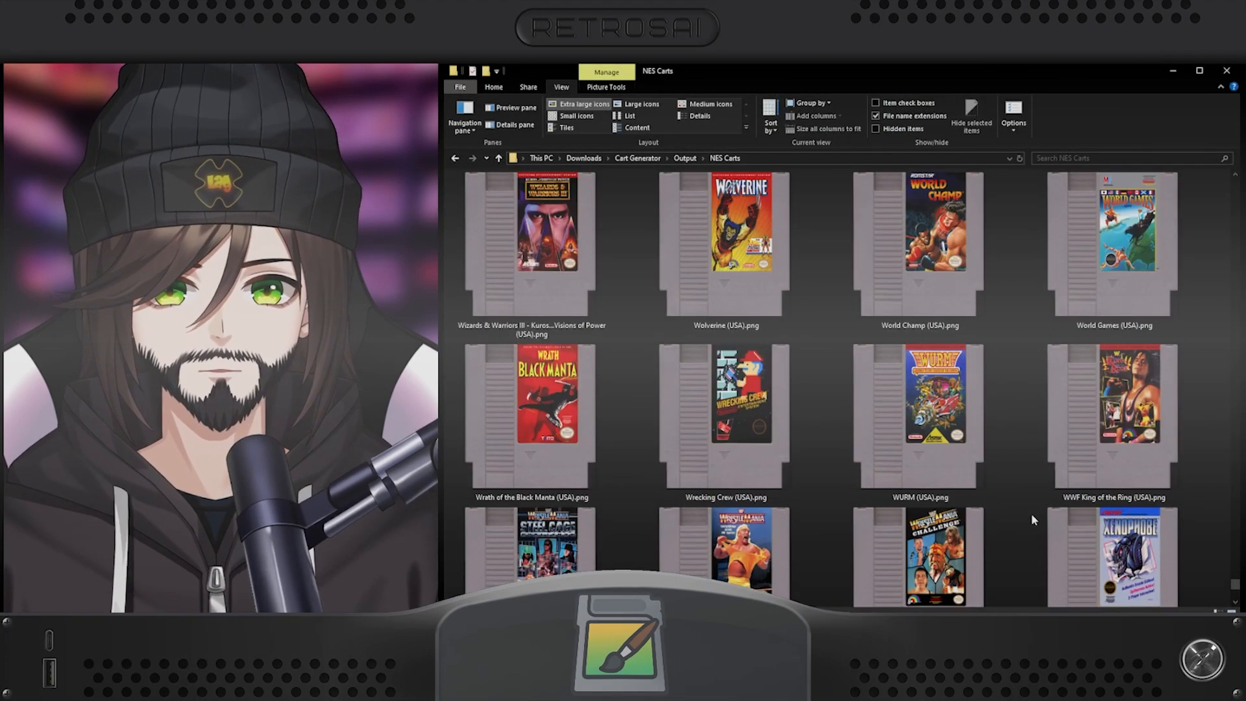
Browse the generated cartridge images in the NES Carts output folder to examine how the covers fit the labels.
scroll(1032, 512, "up", 5)
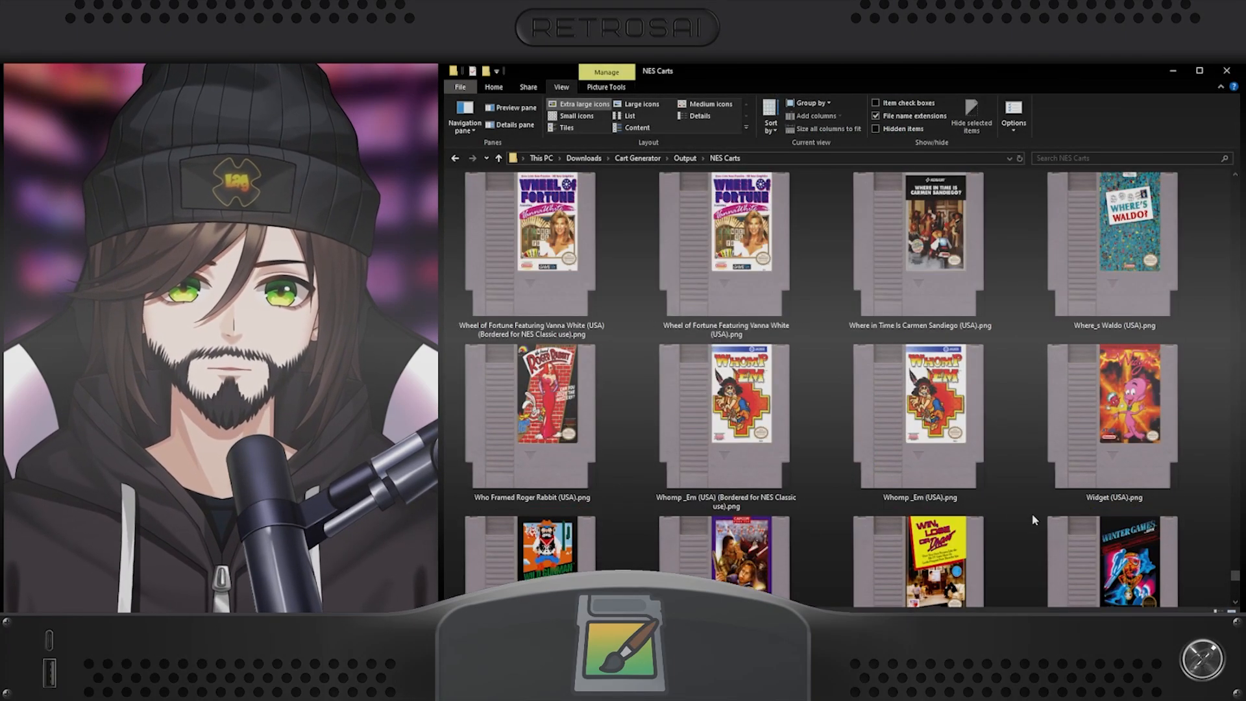
scroll(1031, 512, "up", 15)
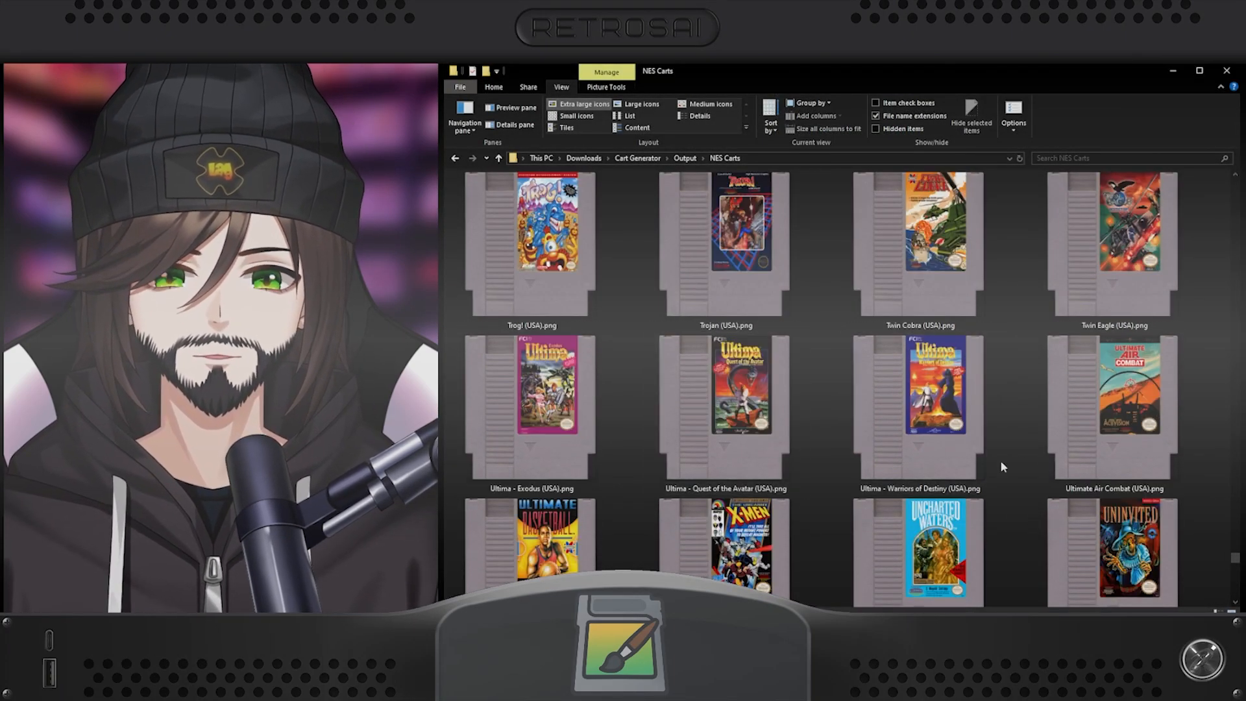
scroll(1016, 467, "up", 8)
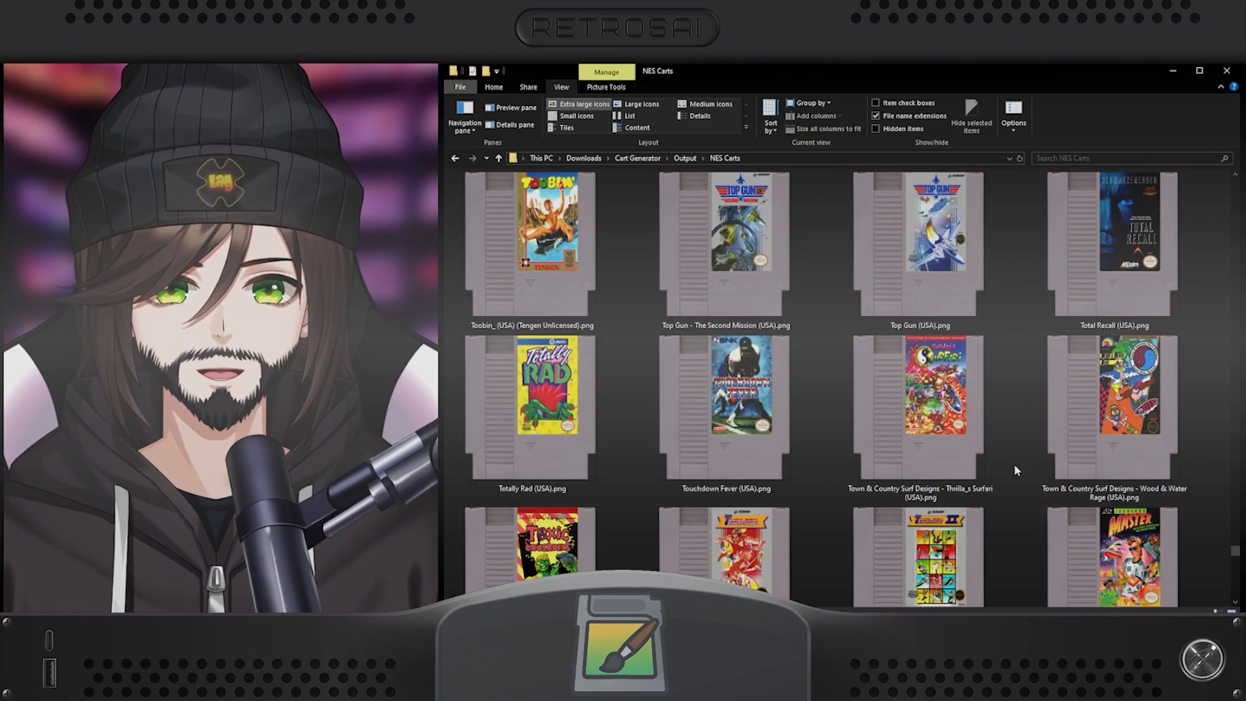
scroll(1015, 467, "up", 3)
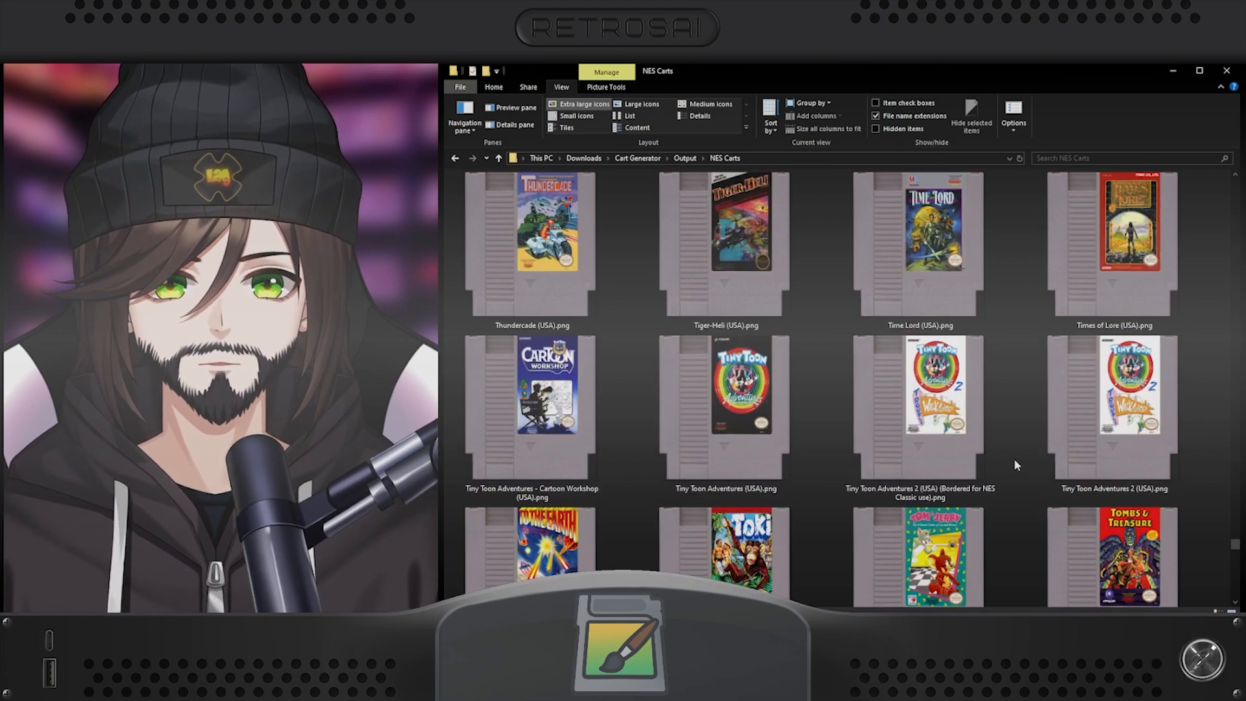
scroll(1015, 462, "up", 15)
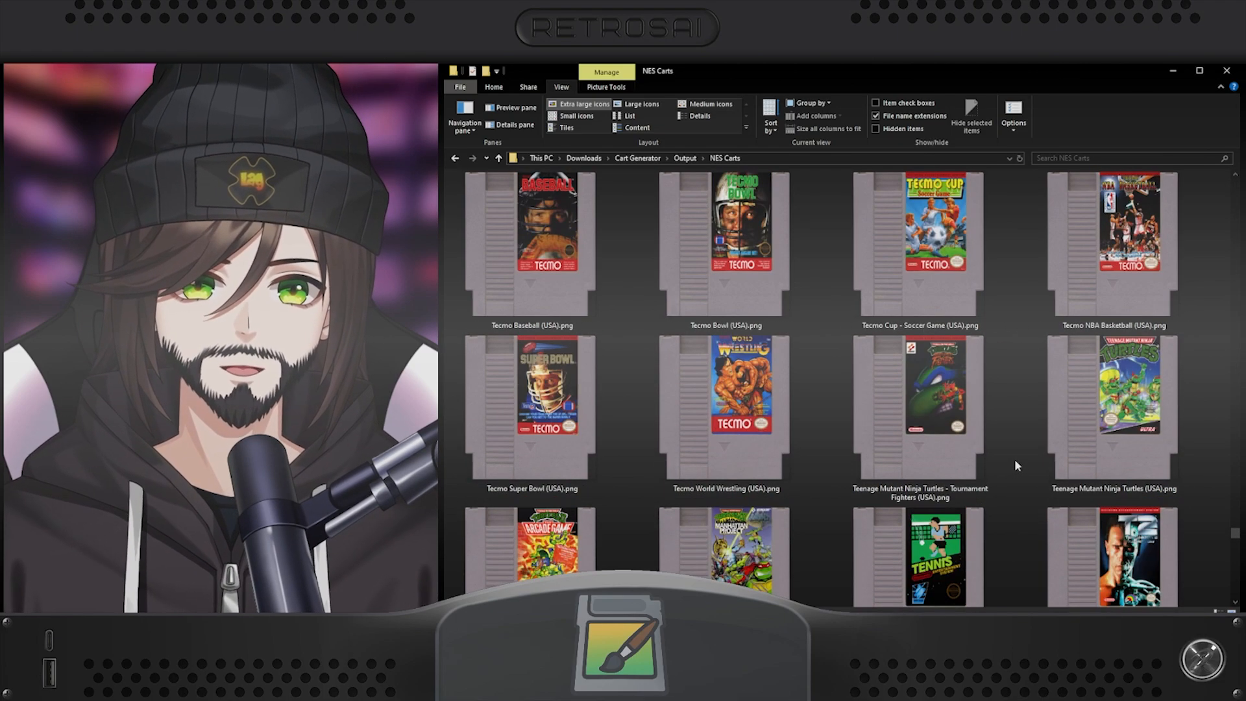
scroll(1016, 465, "up", 15)
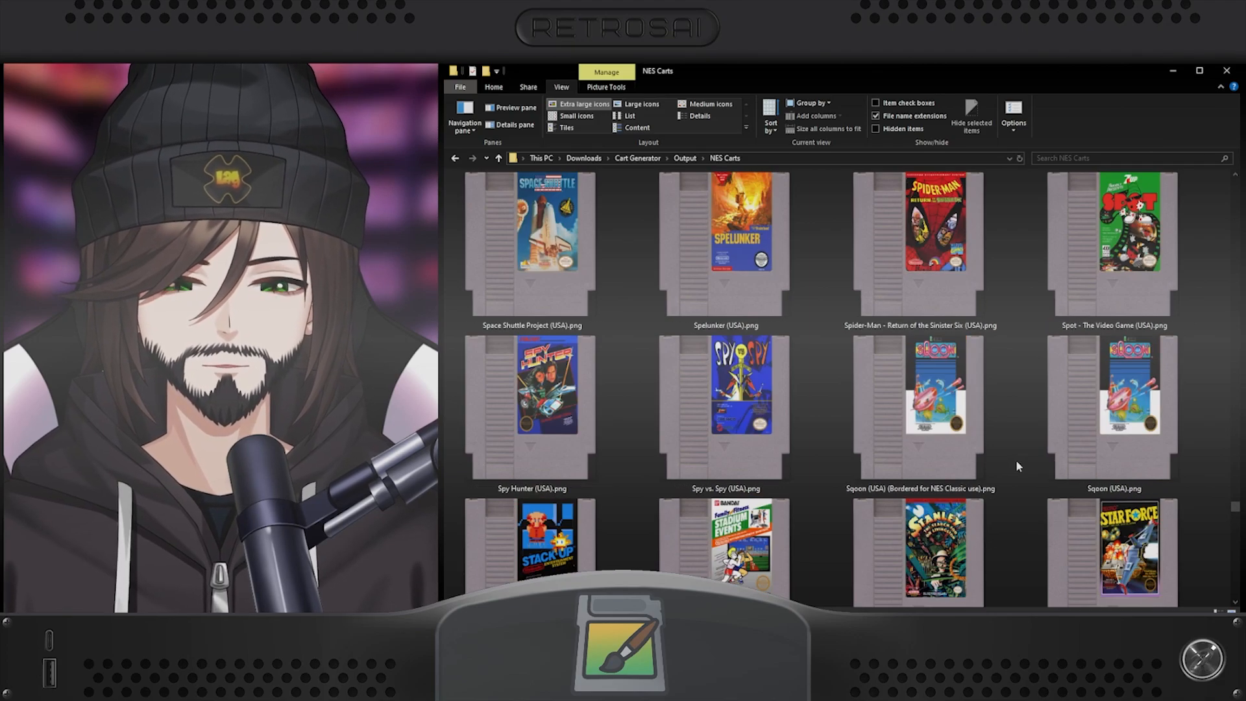
scroll(1015, 459, "up", 15)
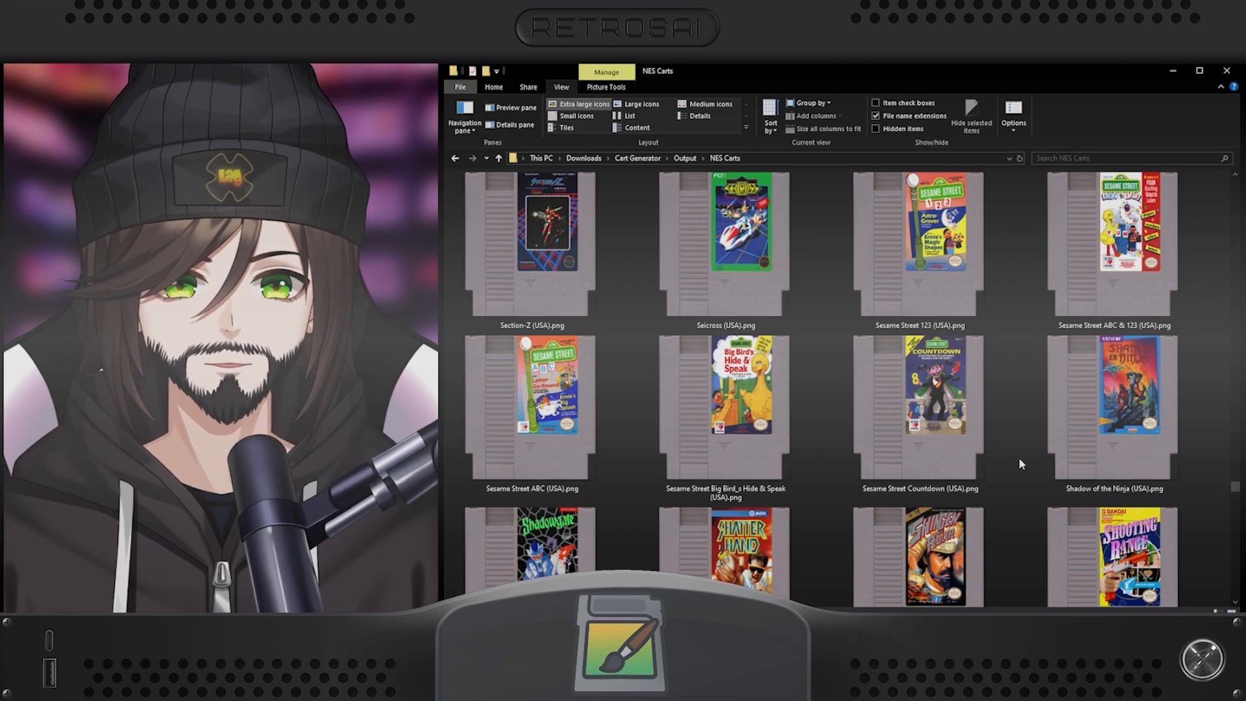
scroll(1018, 458, "up", 10)
scroll(1020, 463, "up", 12)
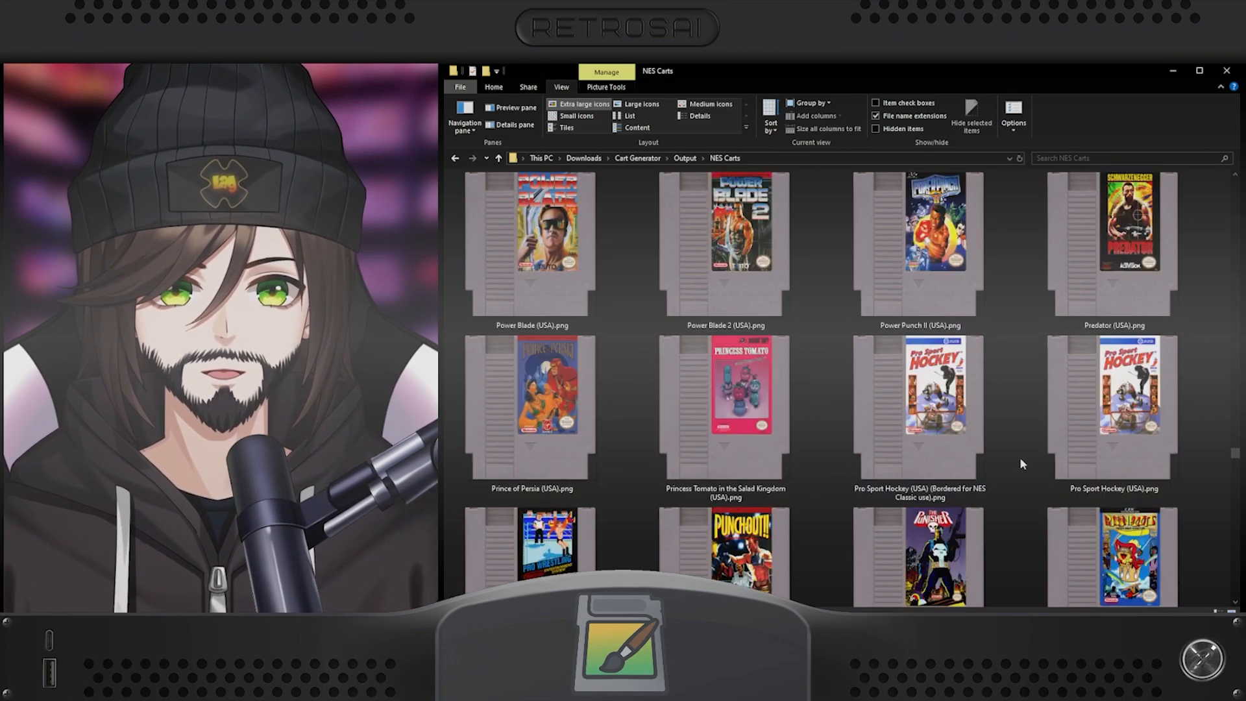
scroll(1019, 457, "down", 2)
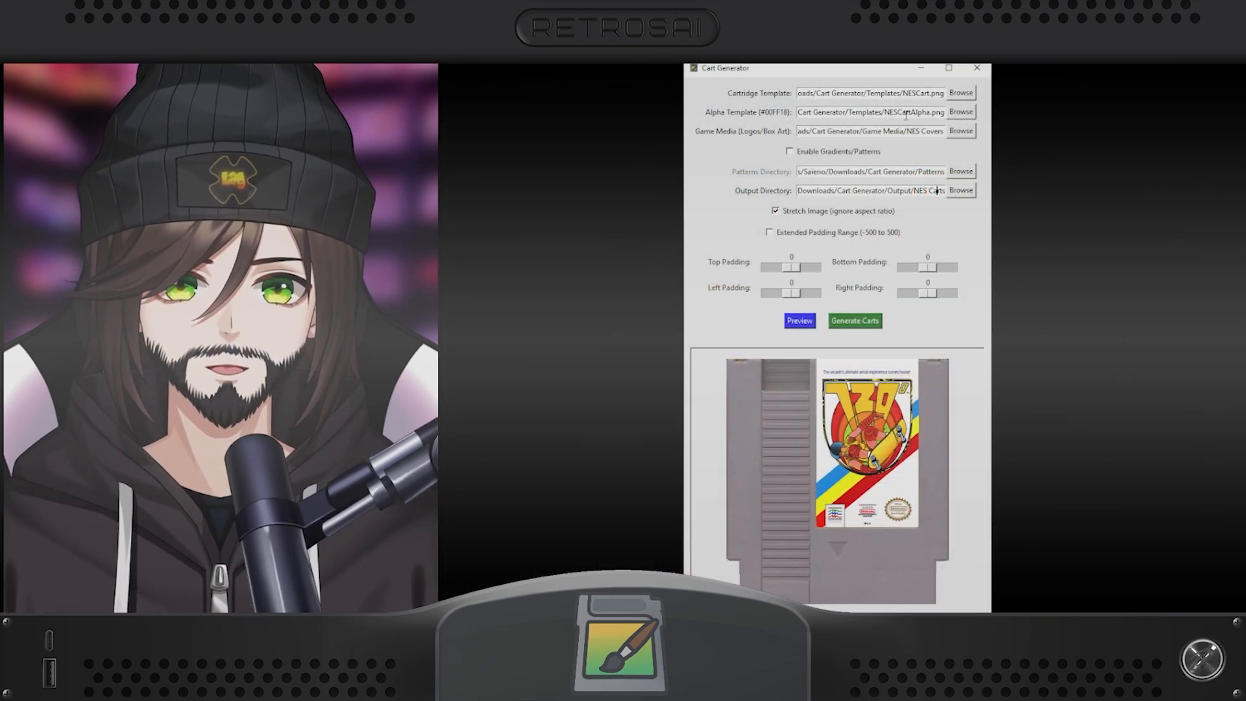
Set the cartridge template to SNESCart.png, the alpha template to SNESCartAlpha.png, the game media to SNES Box Art and the output directory to SNES Carts.
left_click(969, 95)
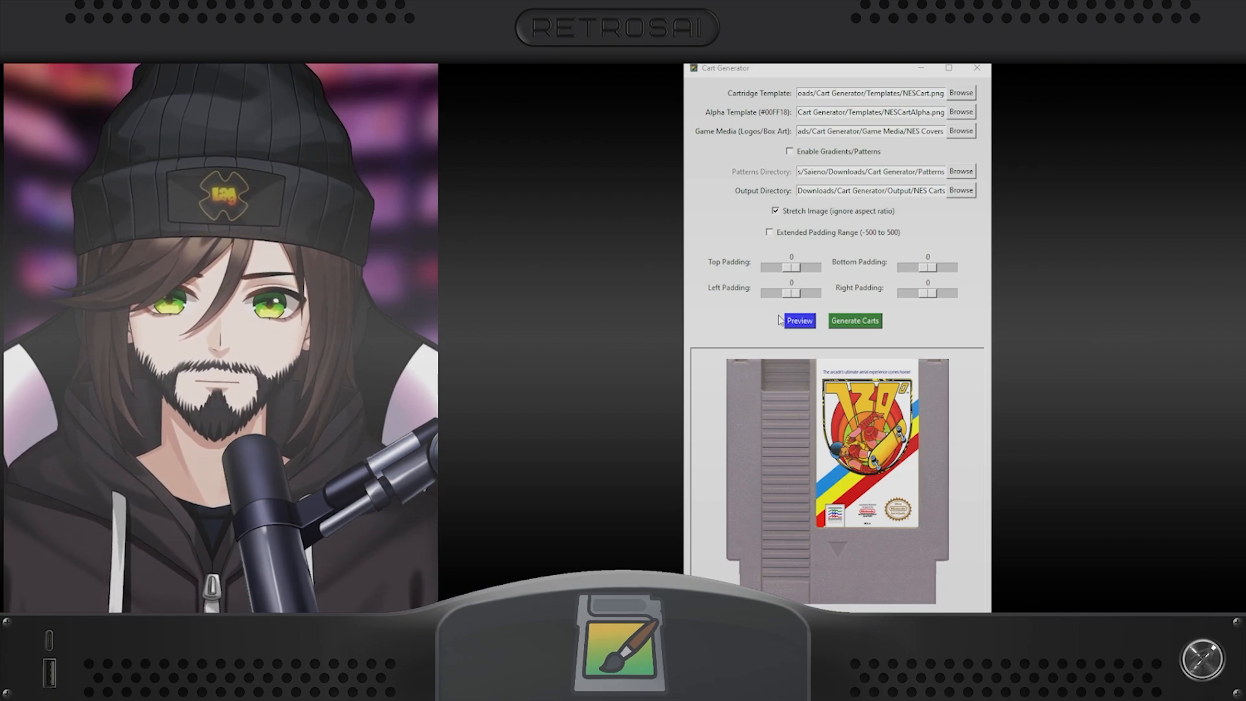
key("Return")
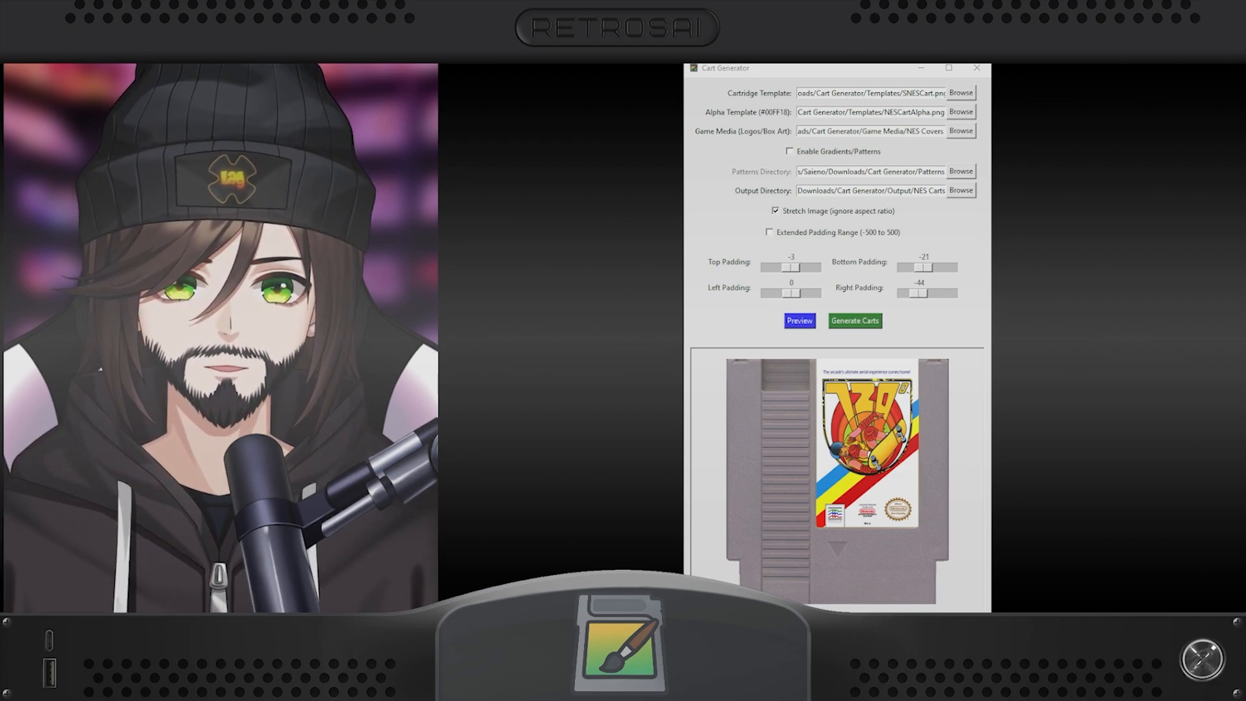
key("Return")
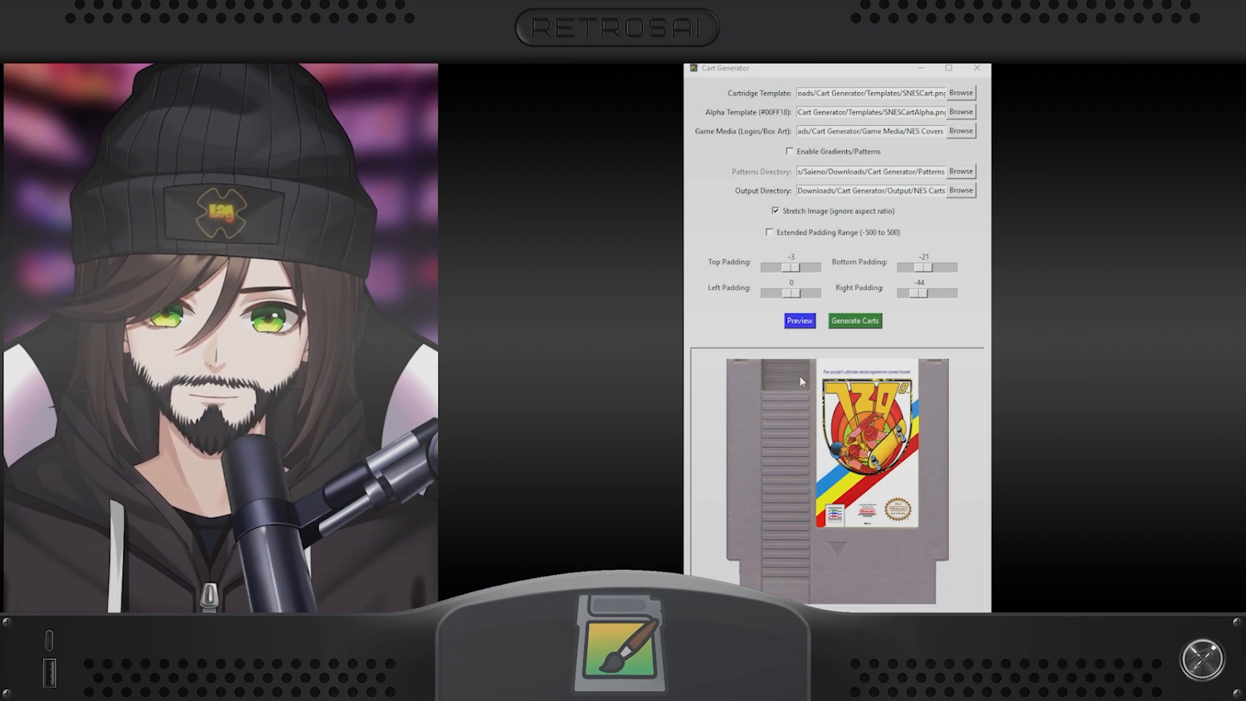
key("Return")
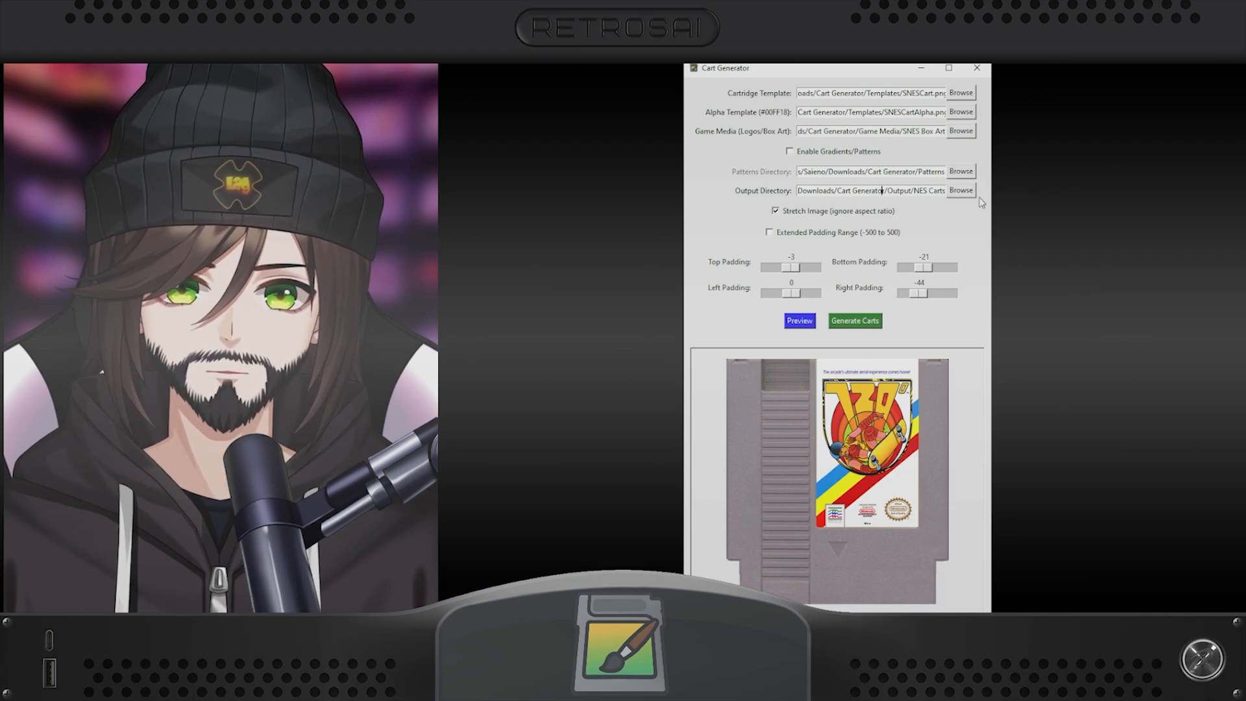
left_click(961, 191)
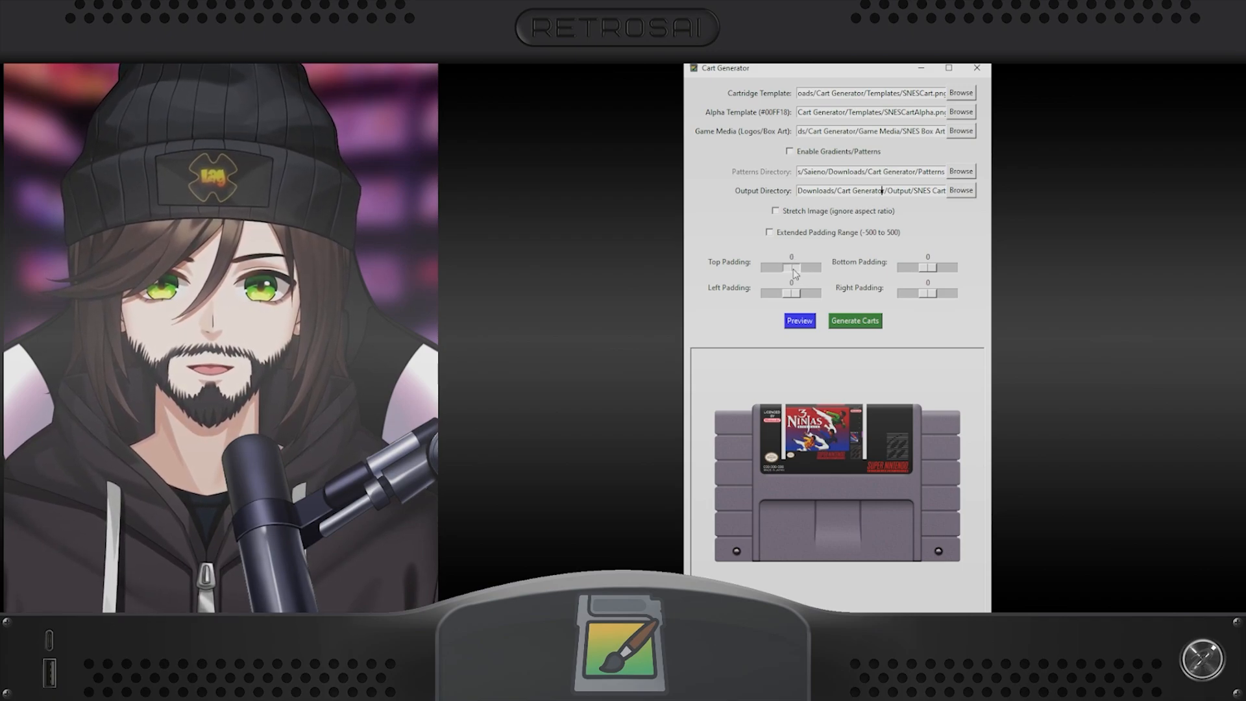
Set the padding to -3 top, -21 bottom and -44 right, stretch the box art ignoring aspect ratio, and generate the SNES carts.
left_click_drag(793, 268, 788, 268)
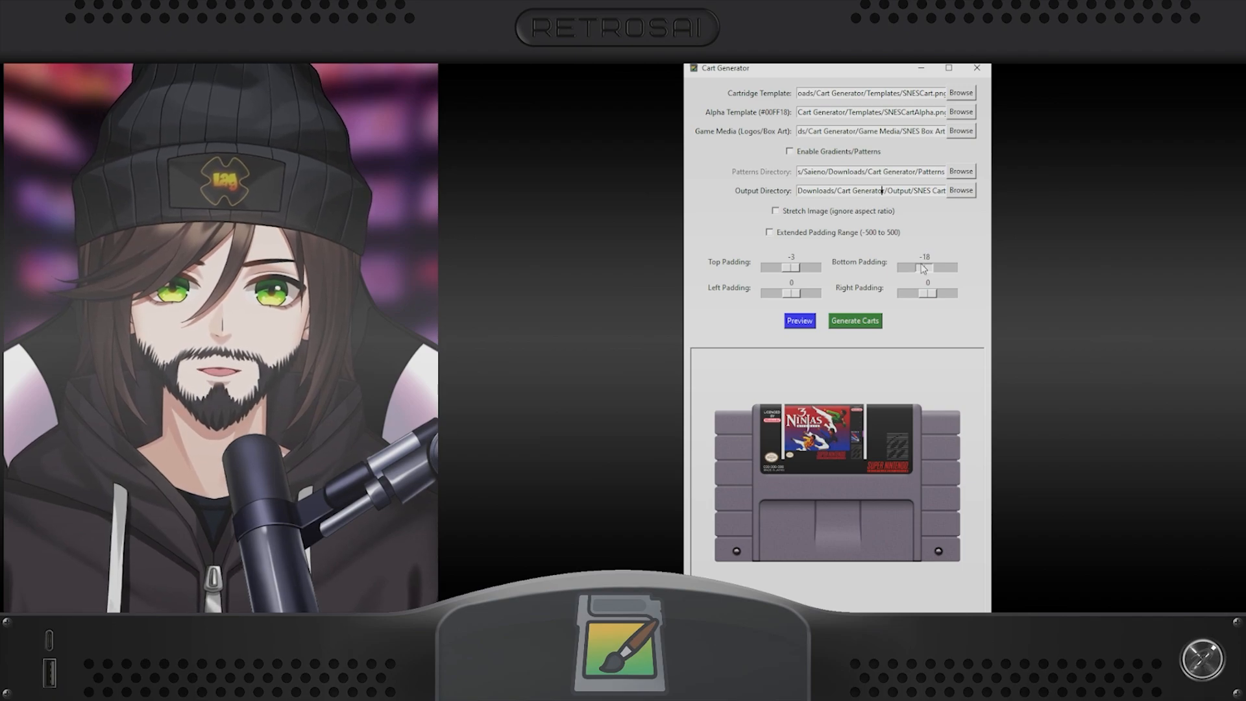
left_click_drag(923, 267, 923, 296)
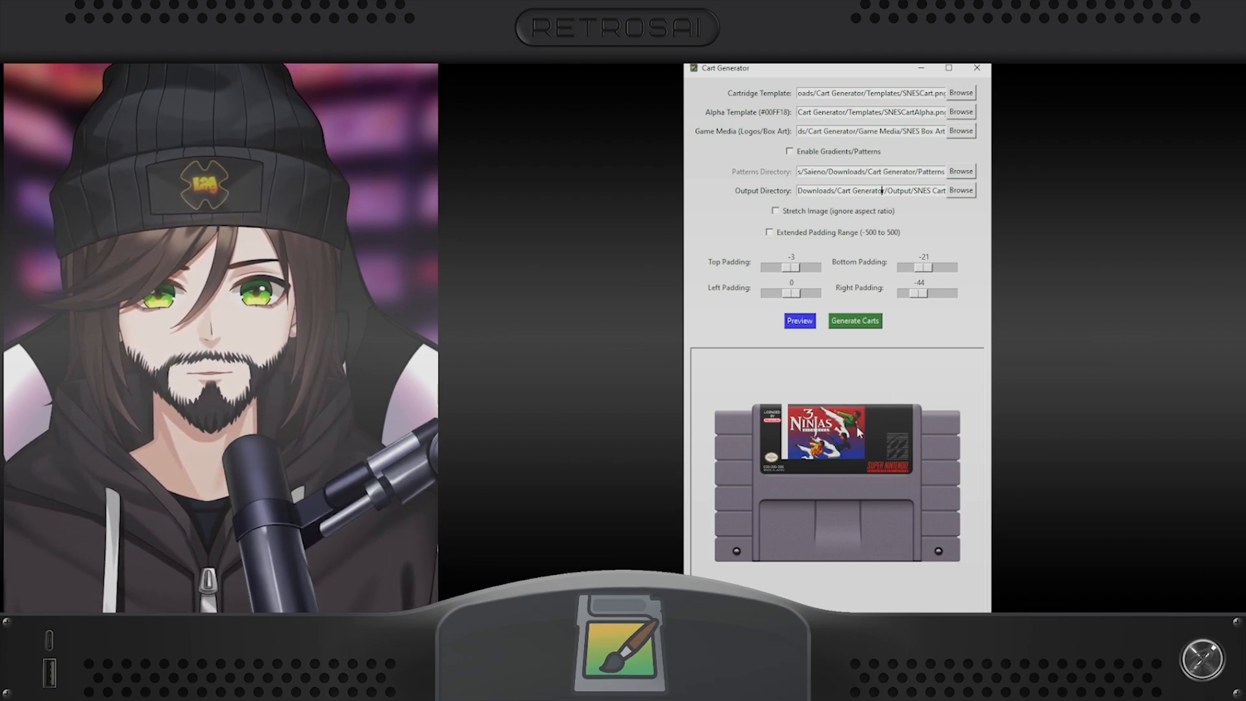
left_click(802, 324)
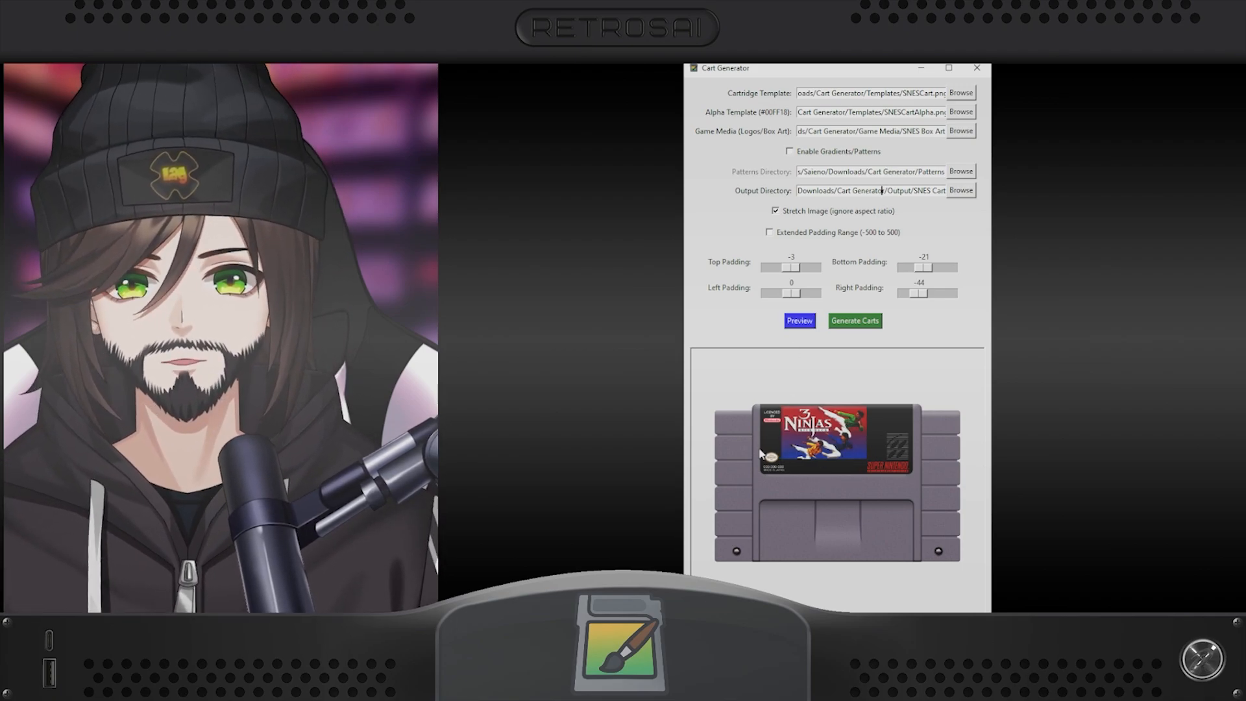
left_click(874, 321)
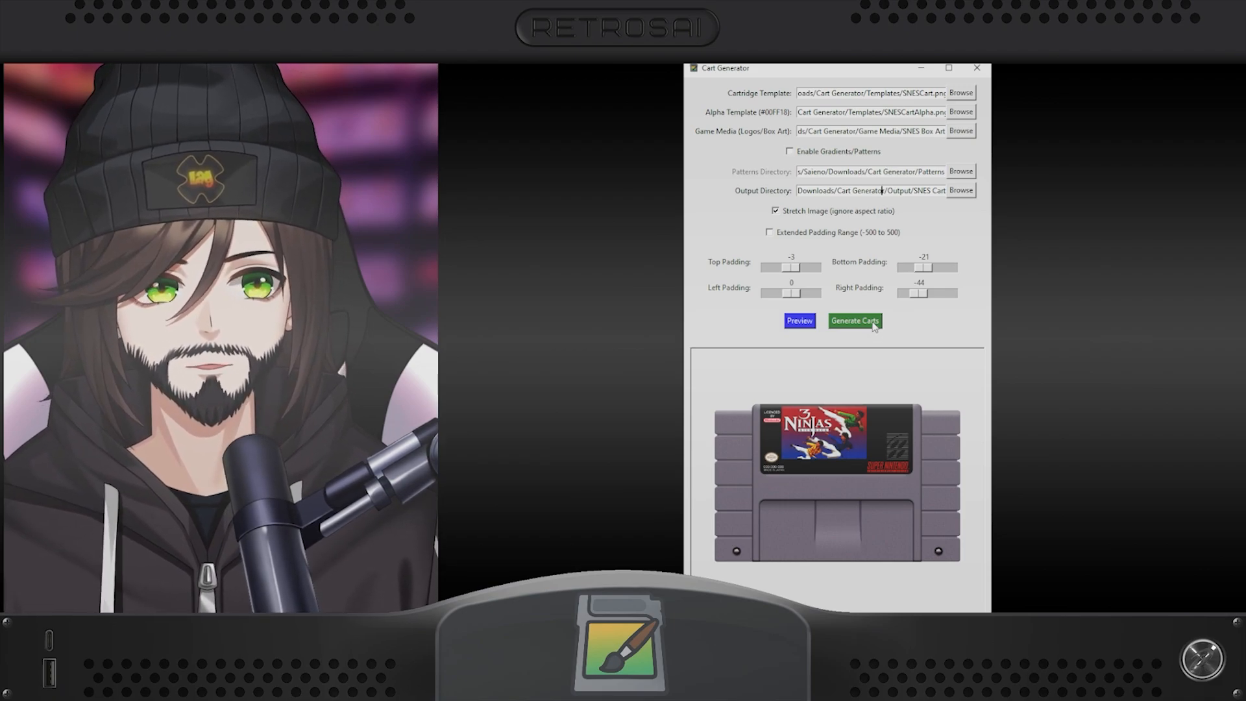
Browse the generated cartridge images in the SNES Carts output folder to examine how the box art fits the labels.
scroll(1216, 546, "up", 6)
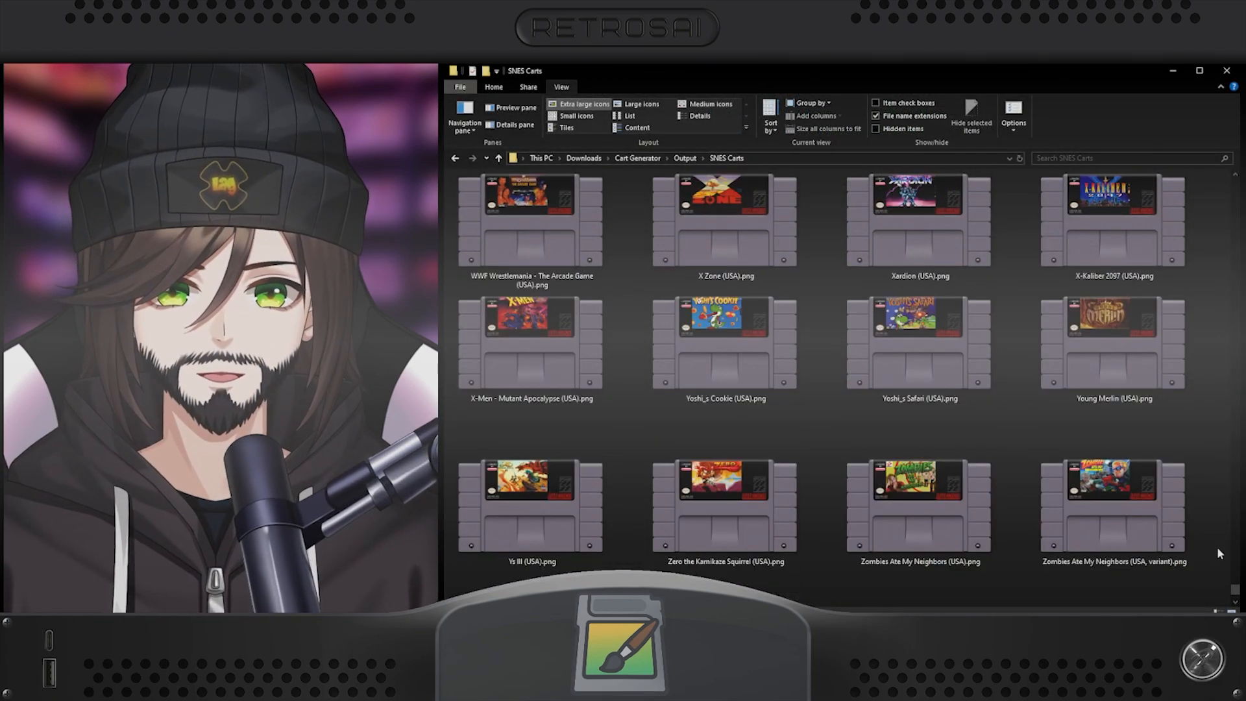
scroll(1220, 548, "down", 3)
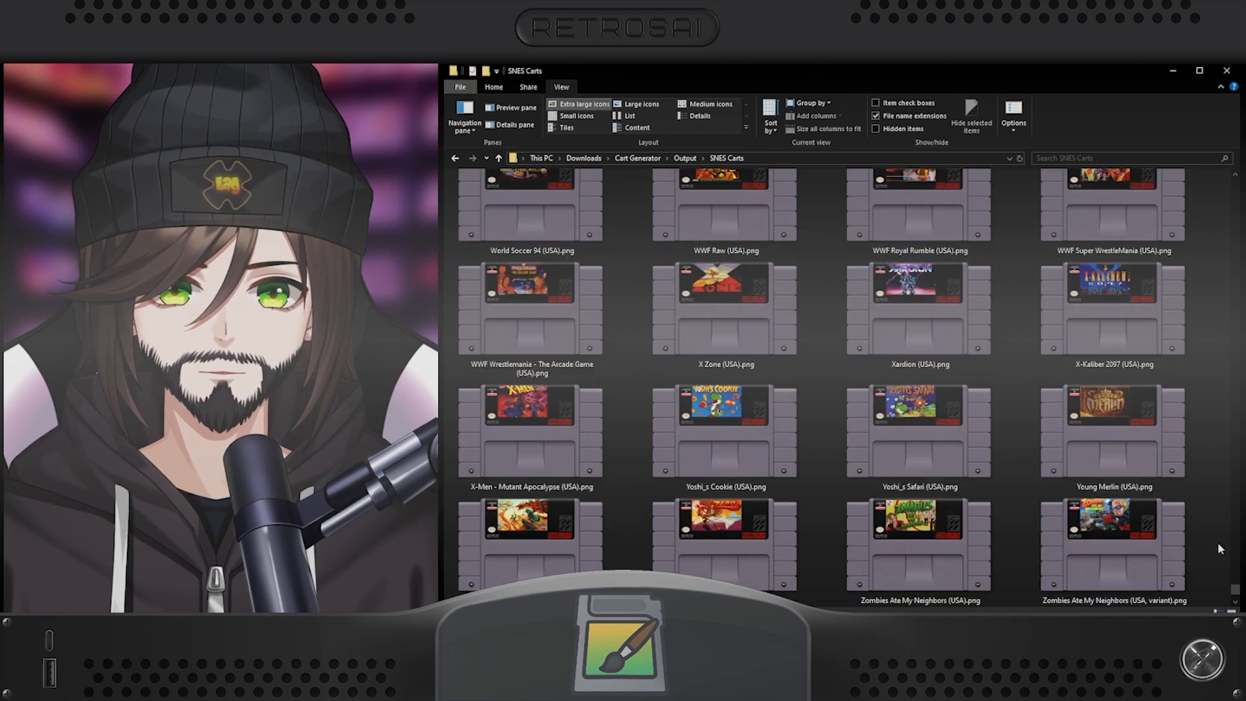
scroll(1217, 543, "up", 10)
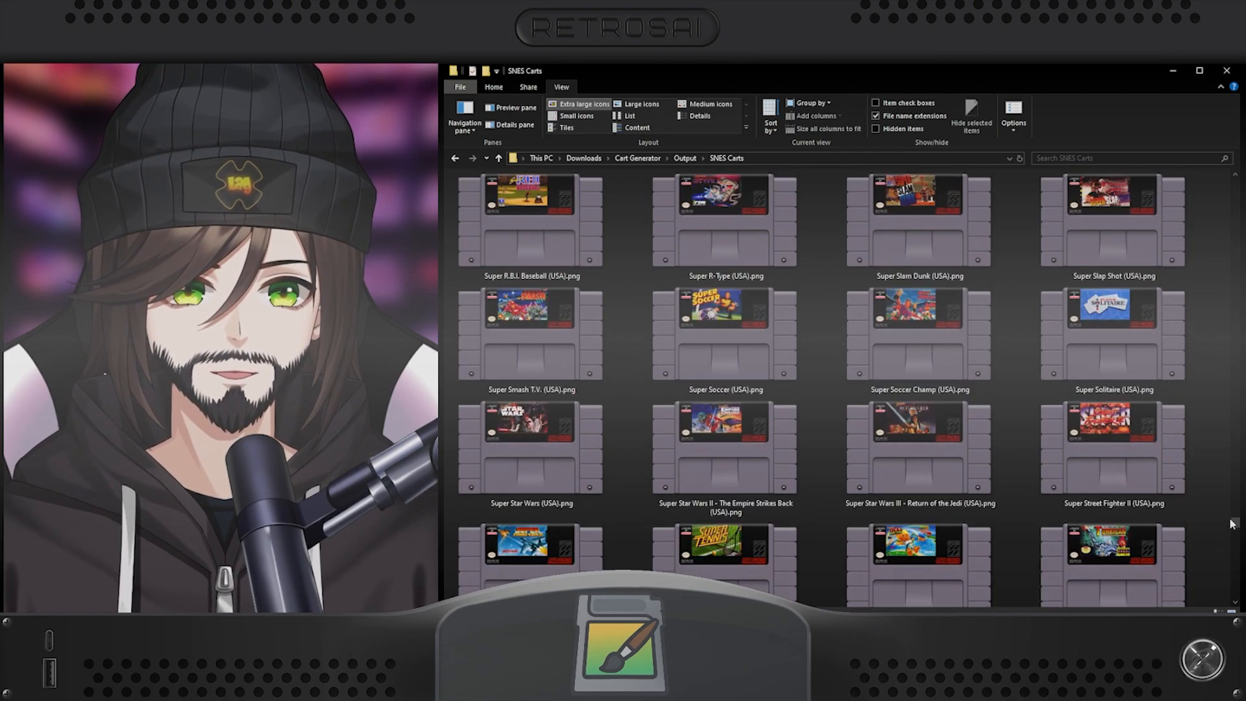
left_click_drag(1231, 523, 1232, 346)
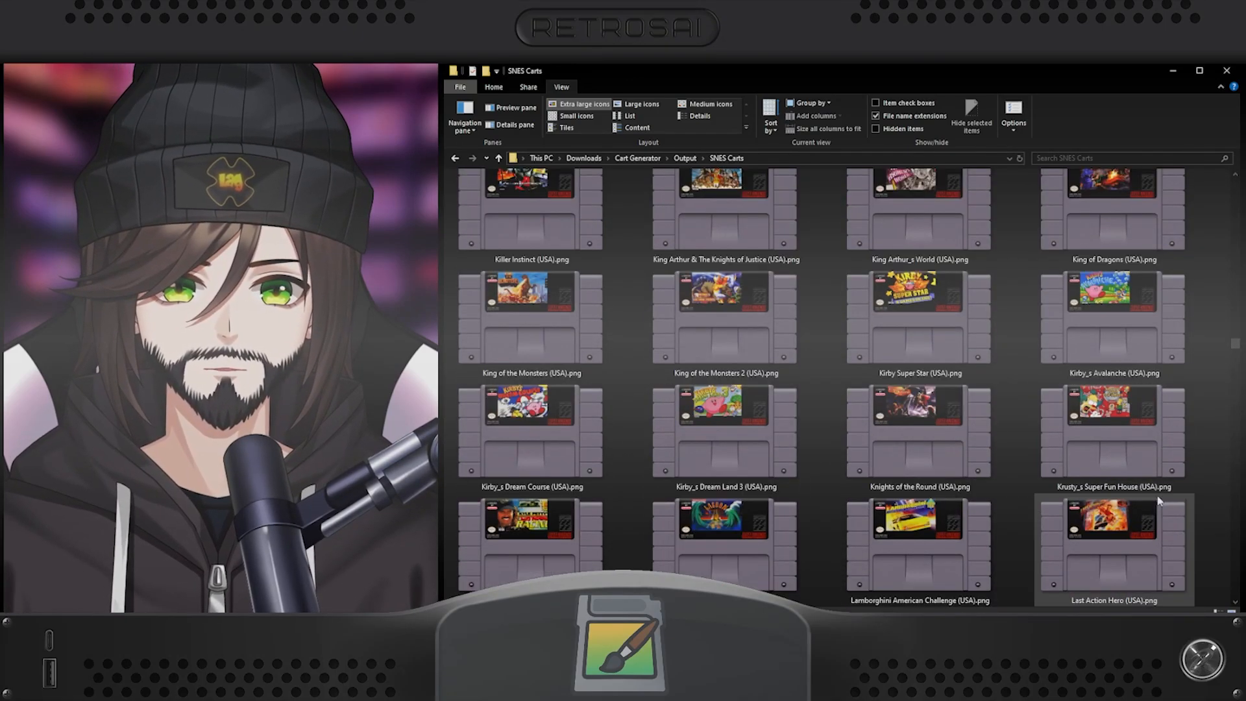
scroll(1199, 516, "down", 5)
scroll(1200, 516, "up", 2)
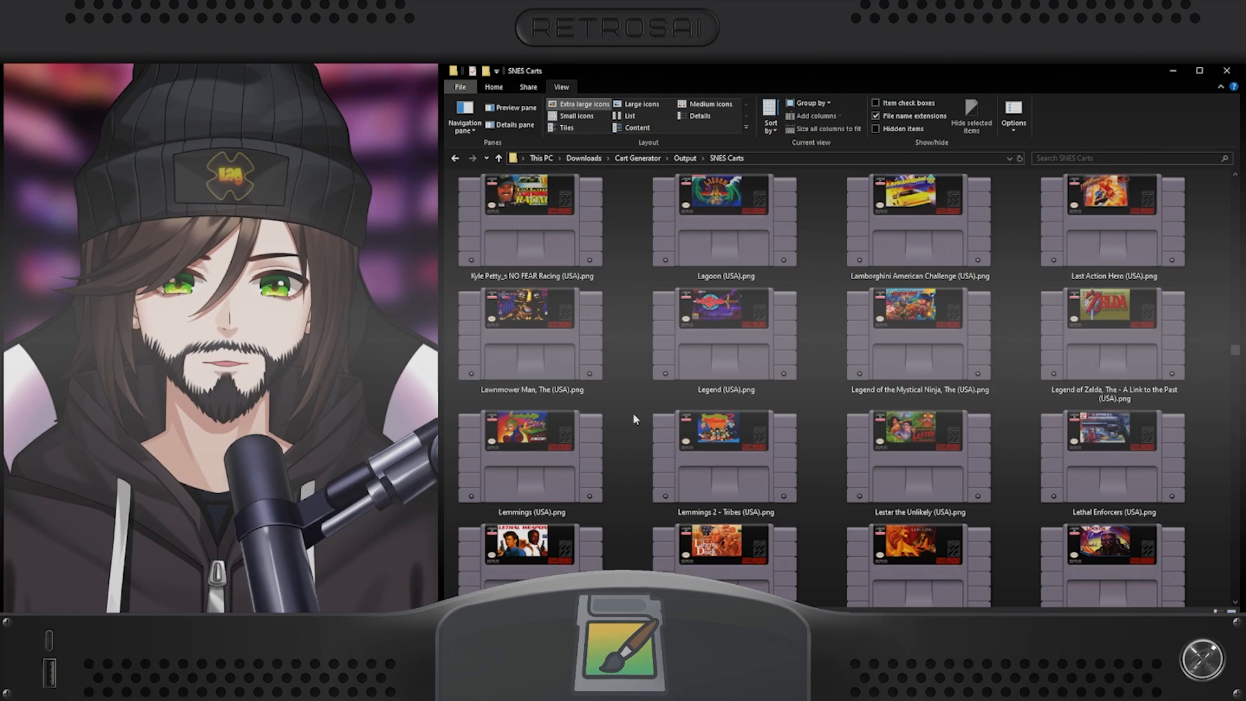
scroll(1209, 447, "down", 5)
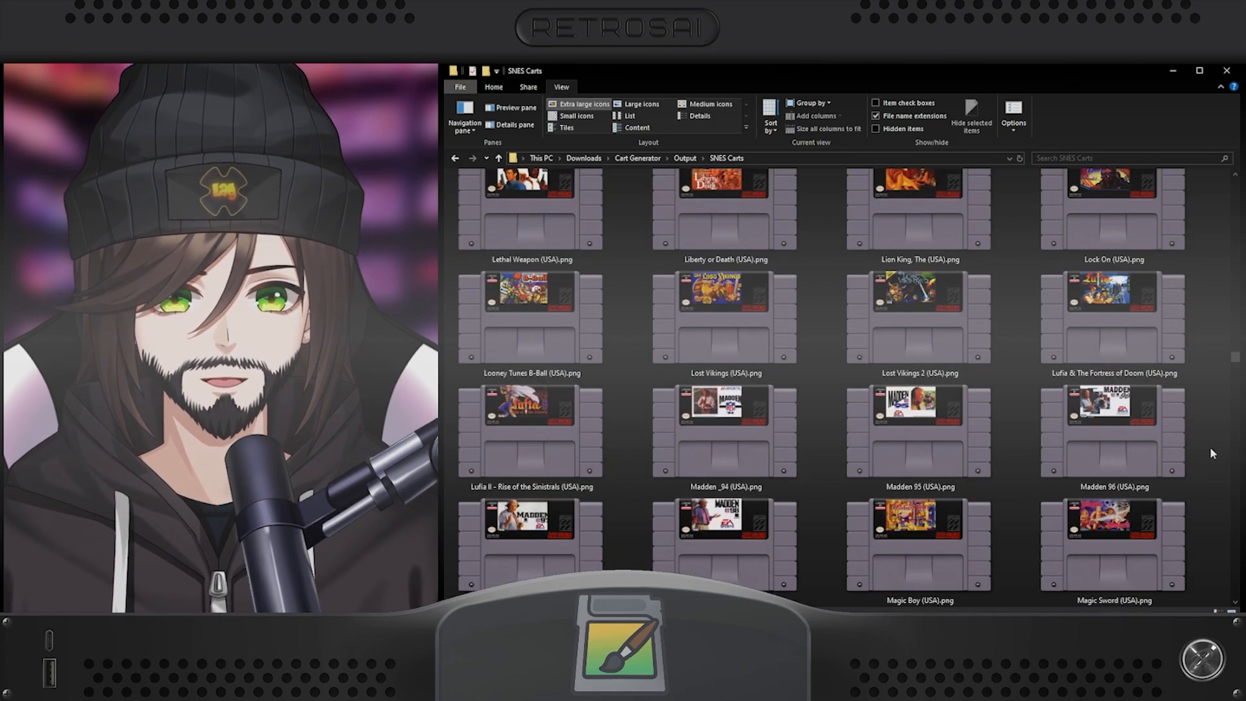
scroll(1209, 446, "down", 5)
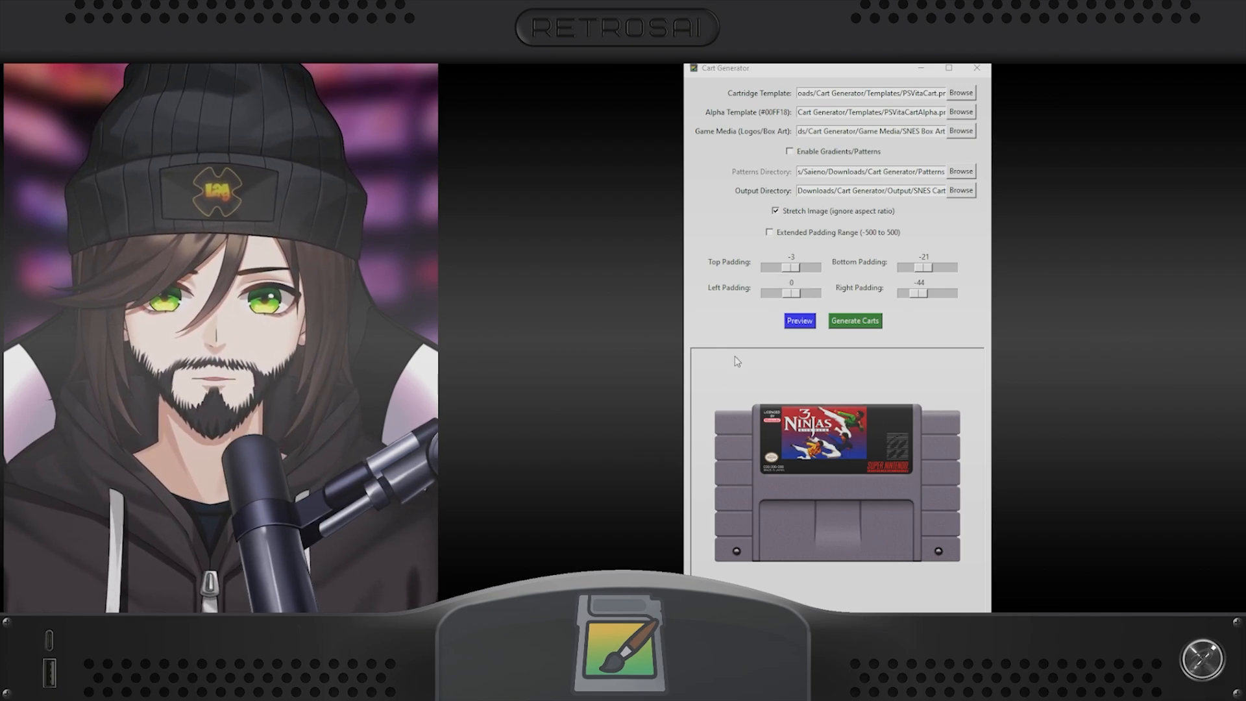
Set the game media to the PS Vita covers folder and the output directory to PS Vita Carts, preview the cartridge and adjust the top padding.
left_click(882, 190)
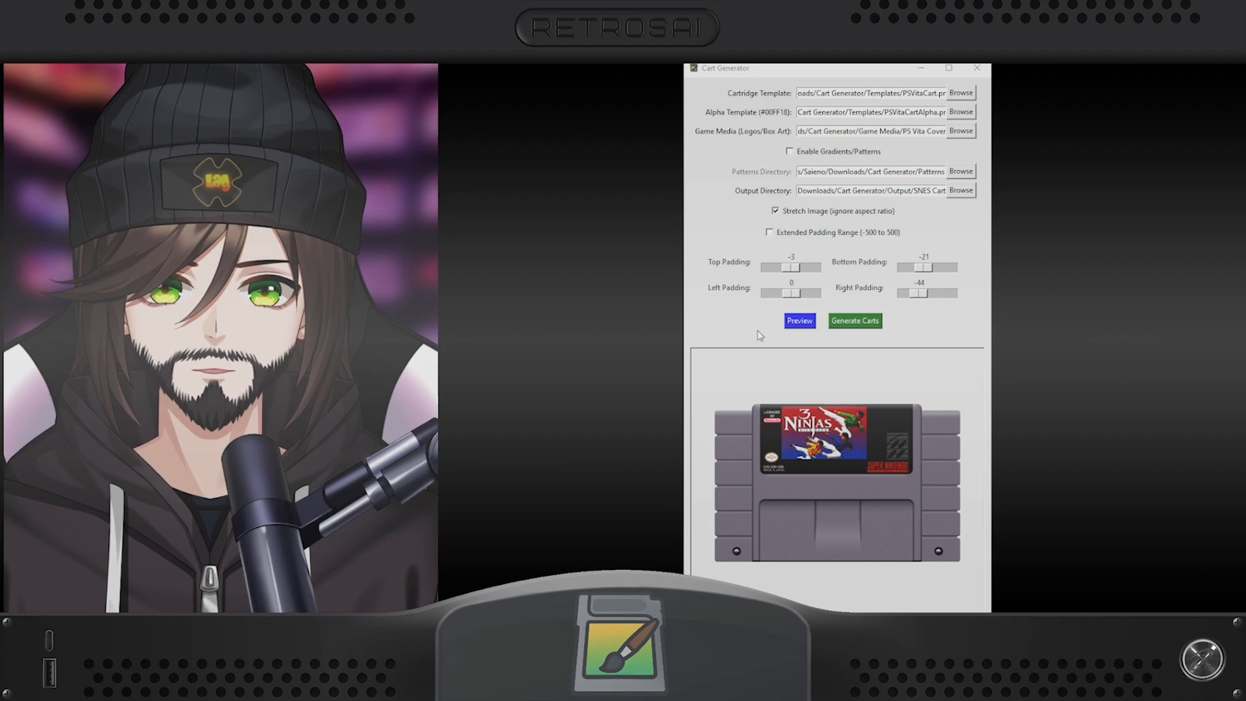
left_click(799, 320)
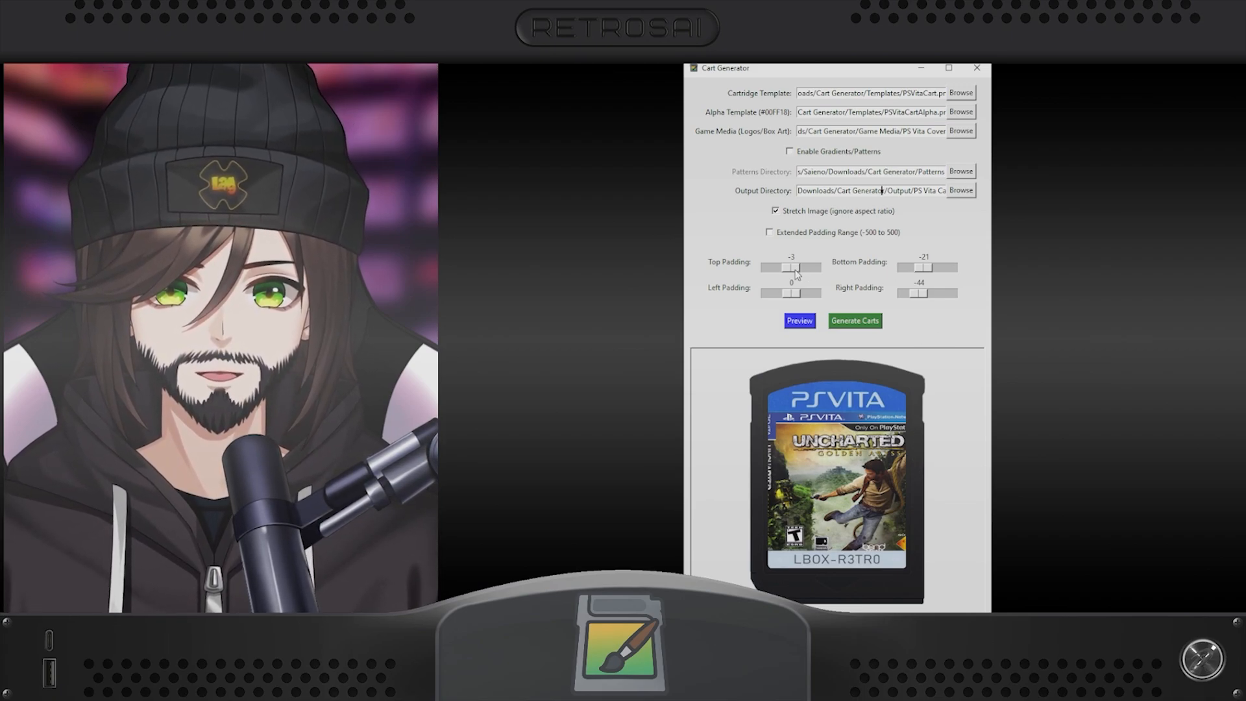
left_click_drag(797, 267, 793, 268)
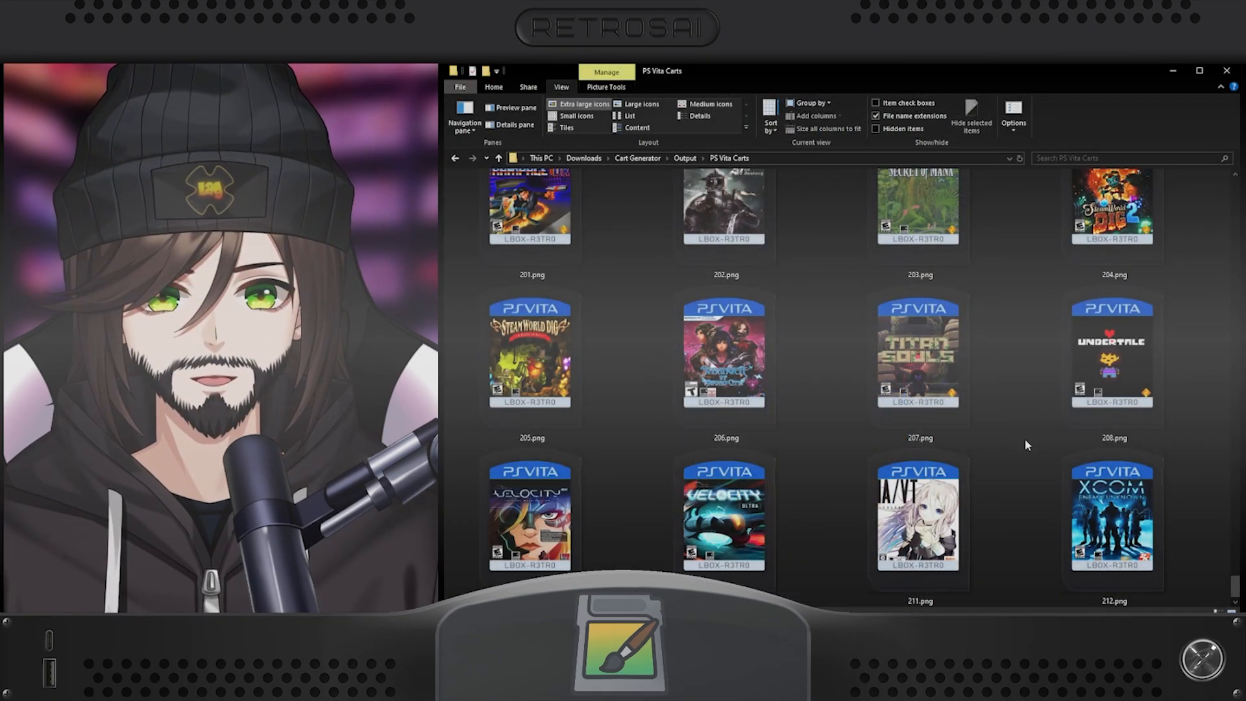
Browse the generated cartridge images in the PS Vita Carts output folder to examine how the covers fit the labels.
scroll(1031, 435, "up", 1)
scroll(1028, 441, "up", 6)
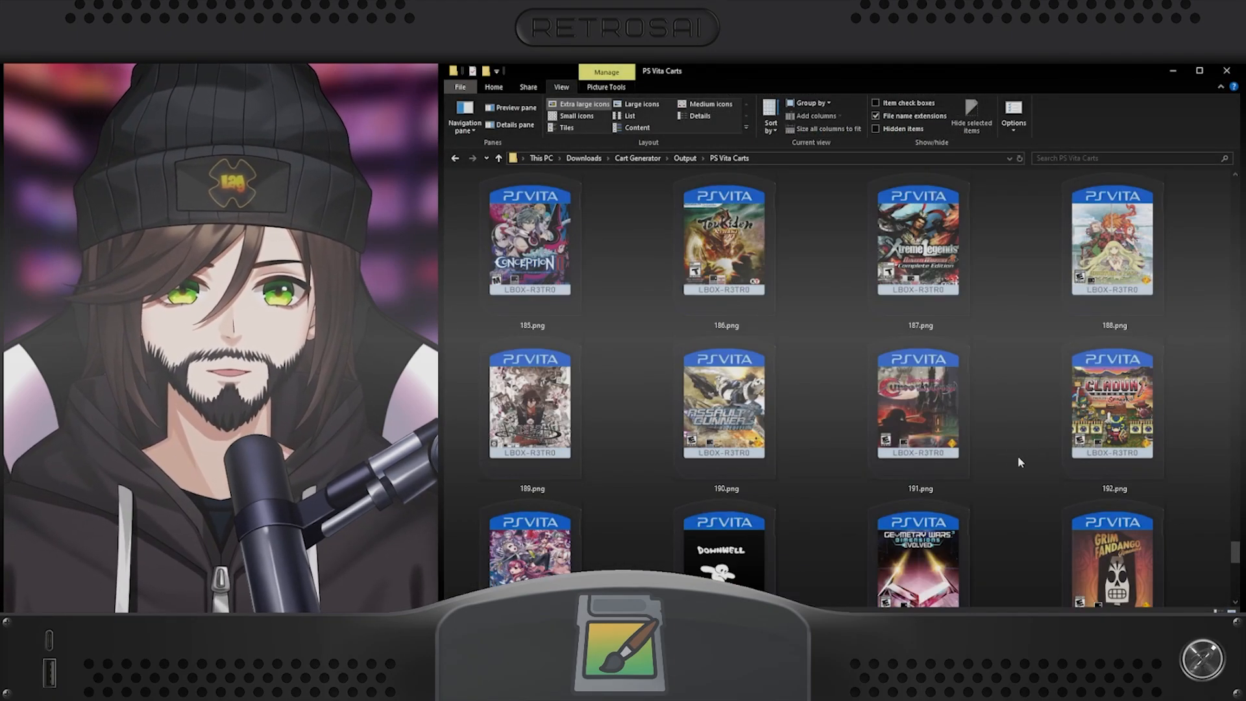
scroll(1018, 462, "up", 3)
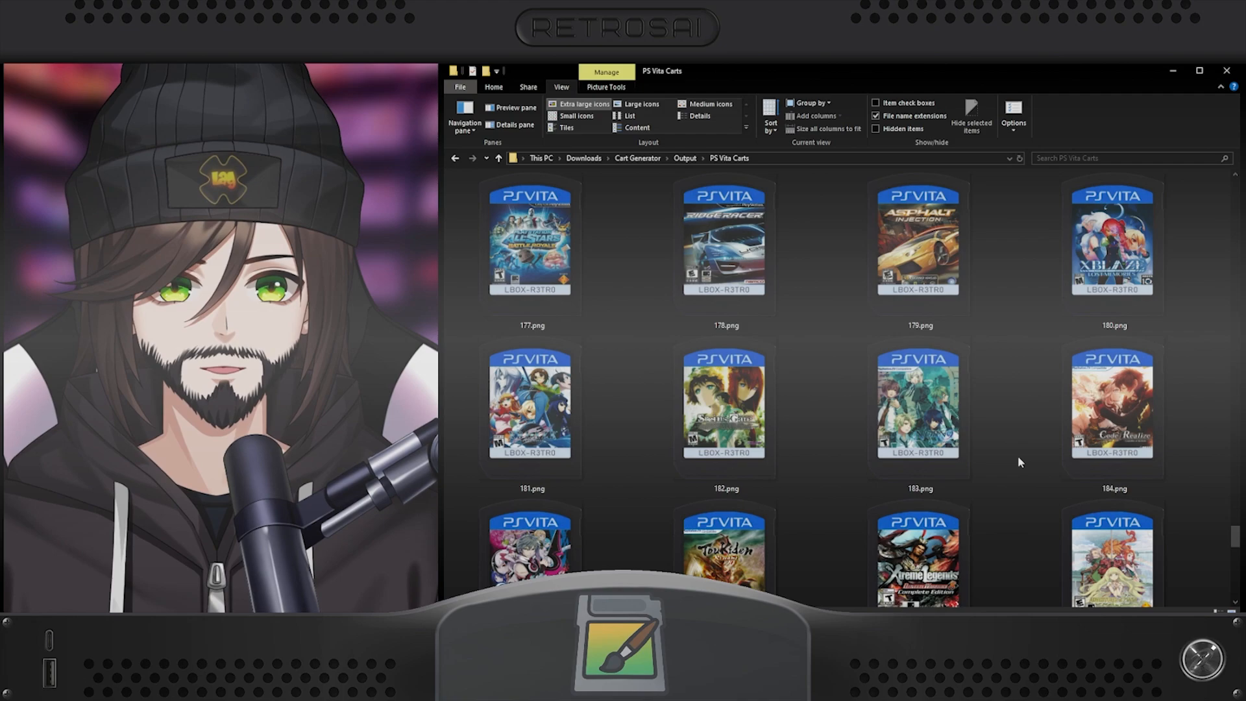
scroll(1018, 462, "up", 3)
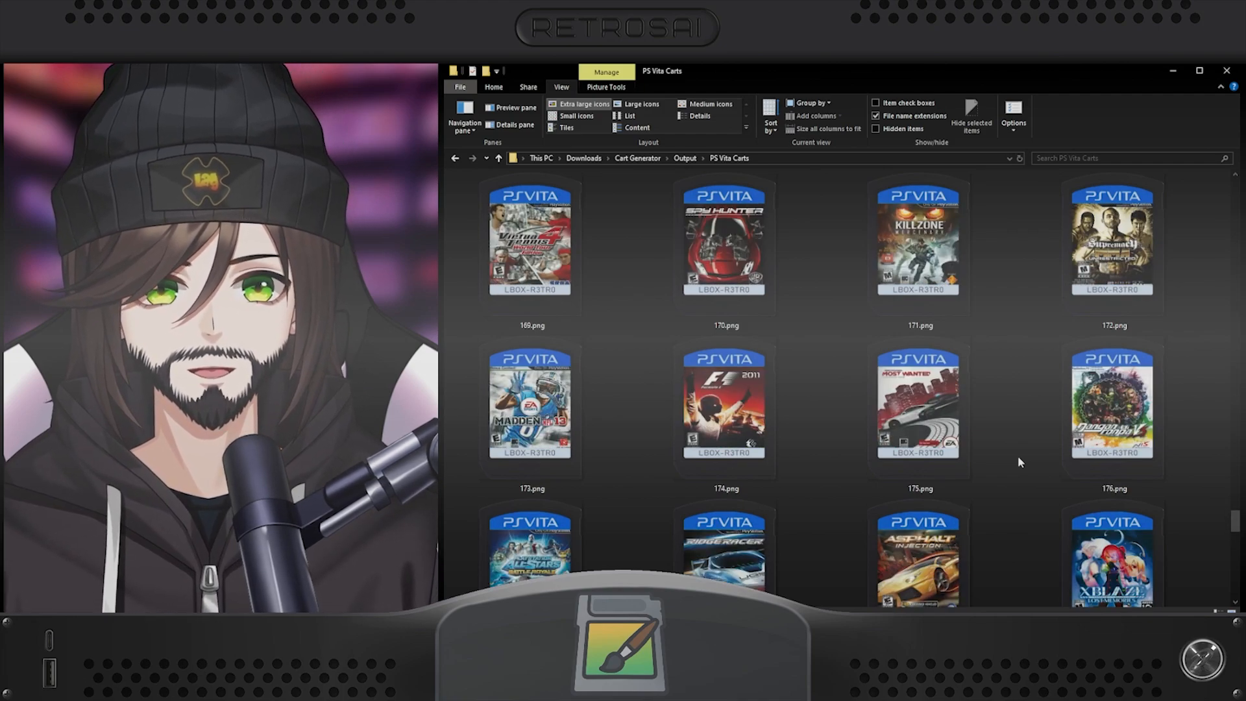
scroll(1018, 462, "up", 3)
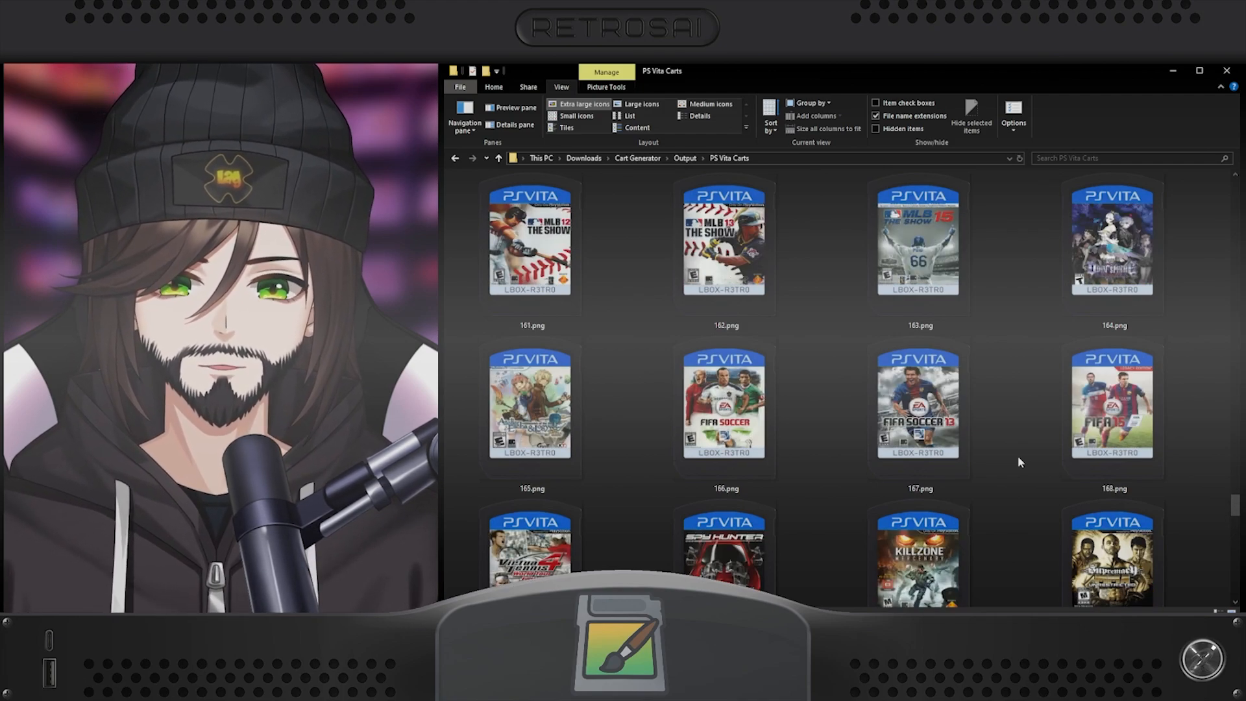
scroll(1018, 461, "up", 5)
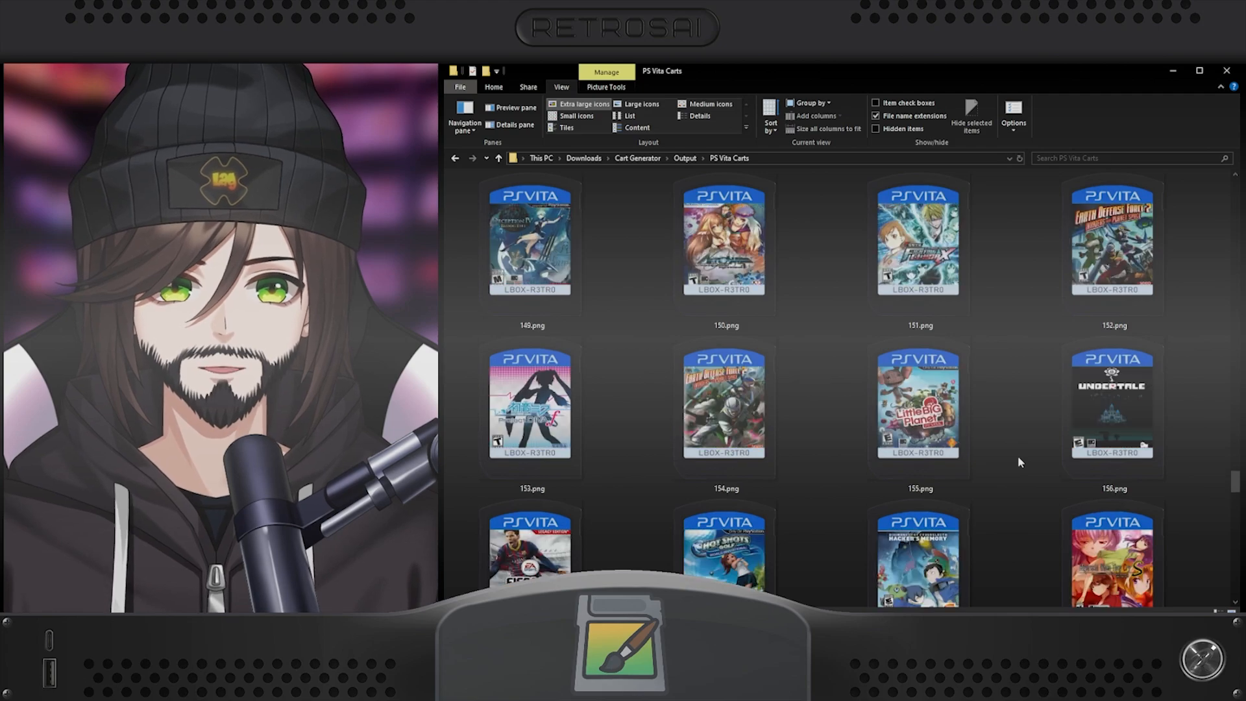
scroll(1018, 462, "up", 2)
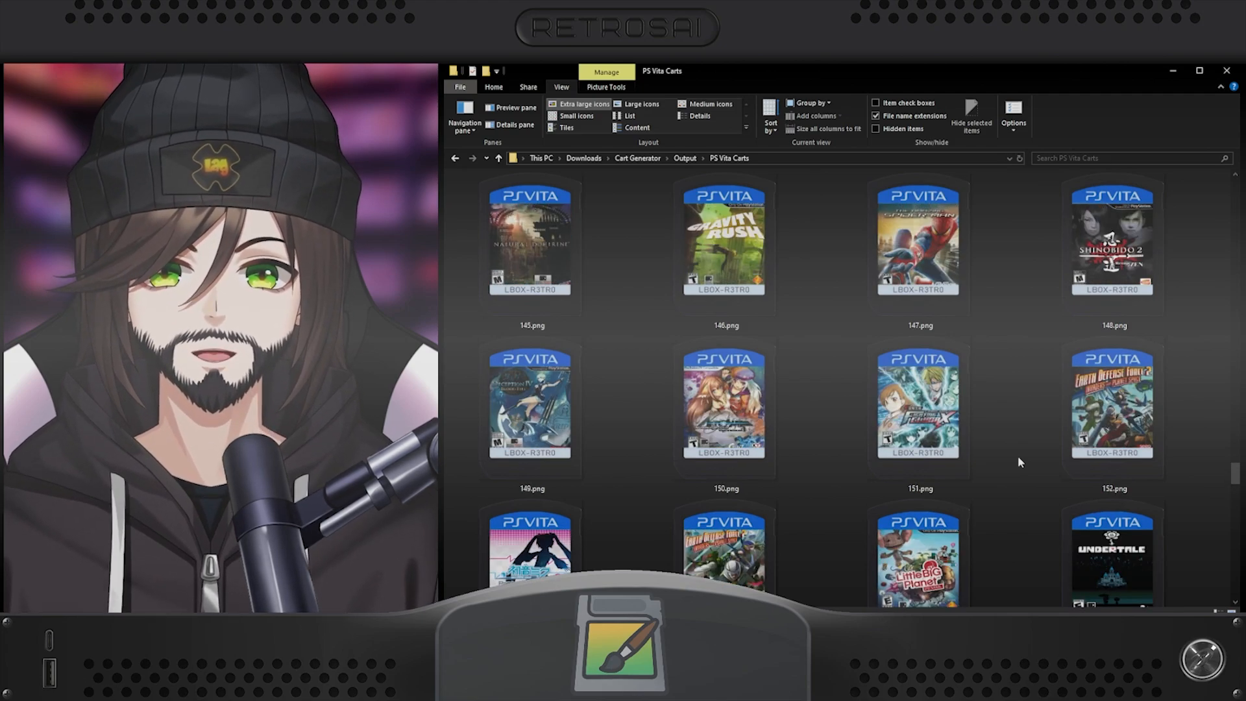
scroll(1019, 462, "up", 3)
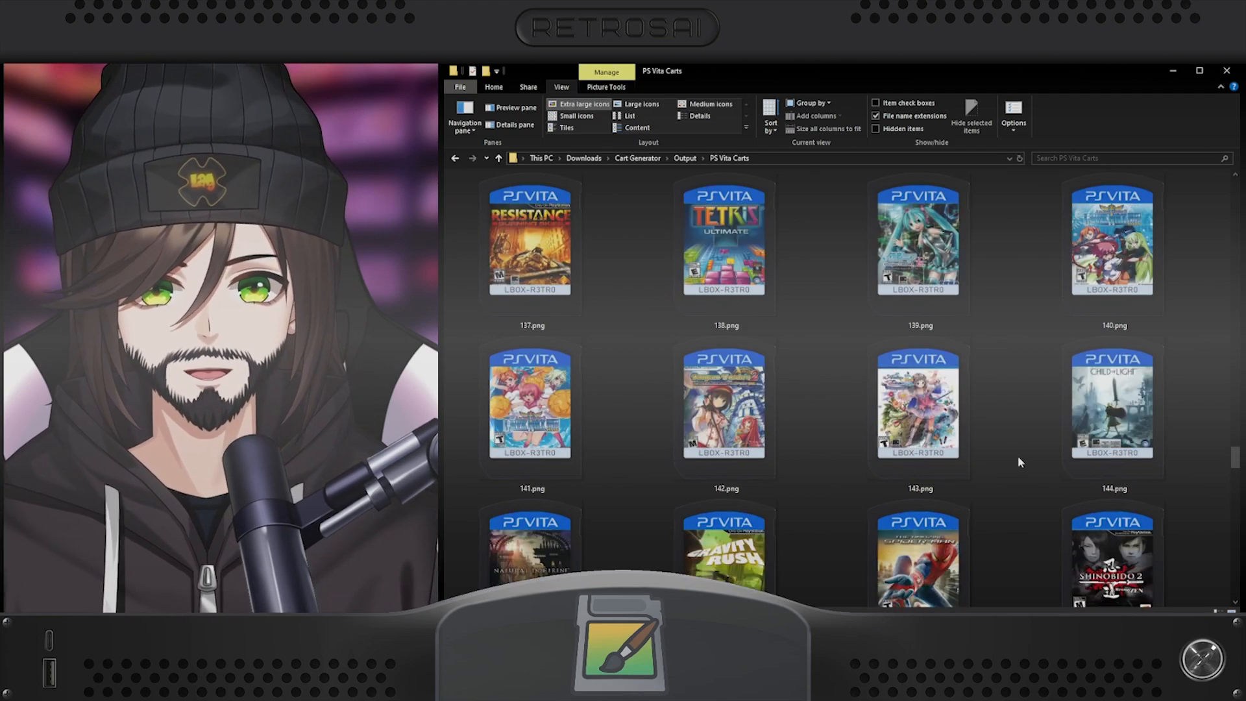
scroll(1019, 462, "up", 2)
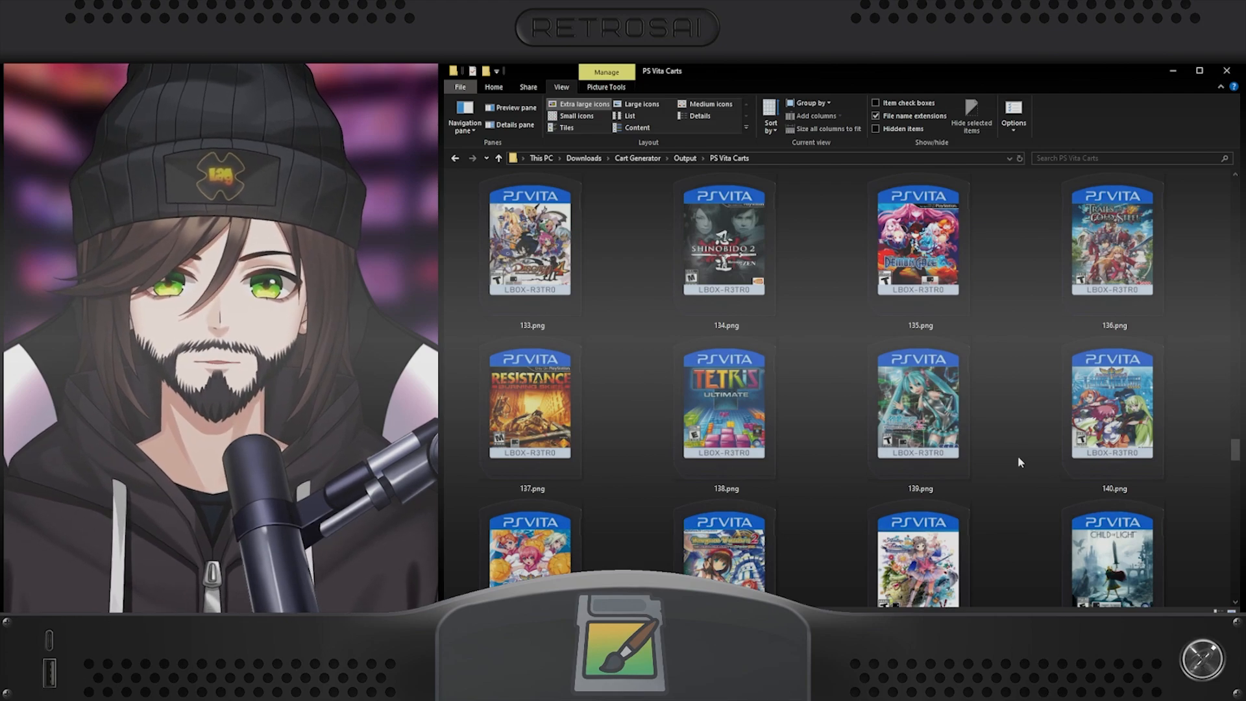
scroll(1018, 461, "up", 10)
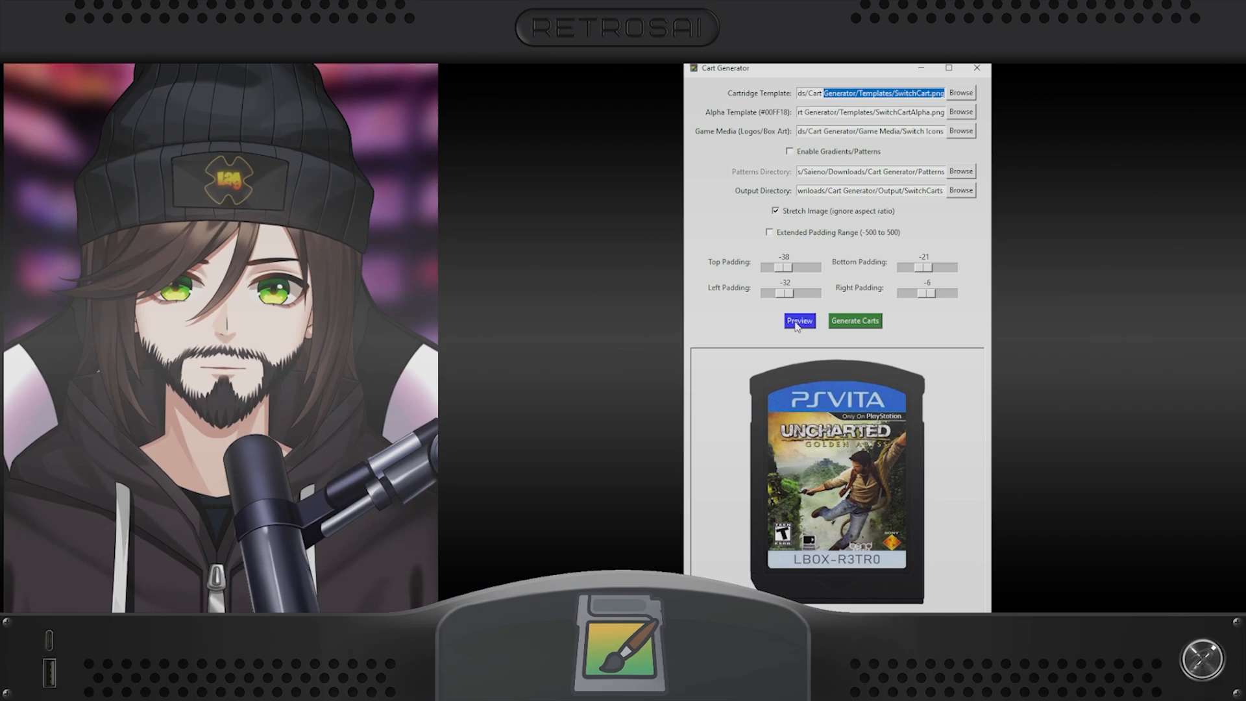
Preview the Switch cartridge with all padding at 0, stretch the icons ignoring aspect ratio, and generate the Switch carts.
left_click(799, 320)
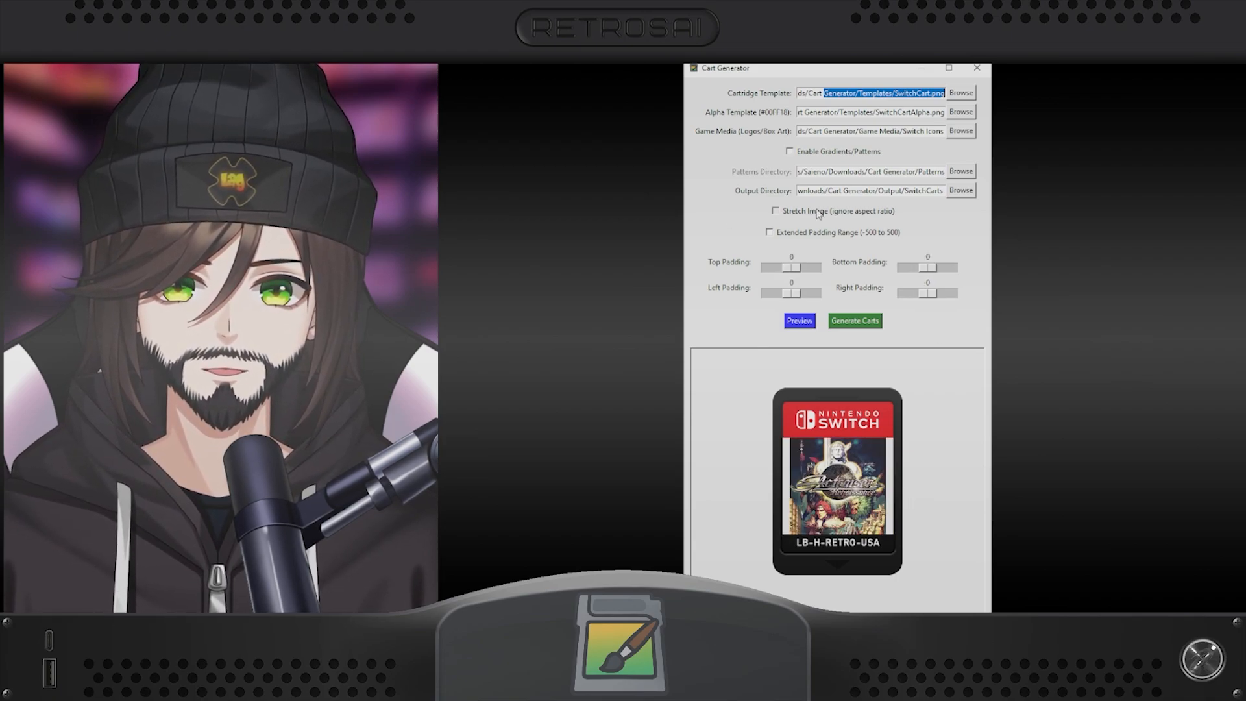
left_click(817, 211)
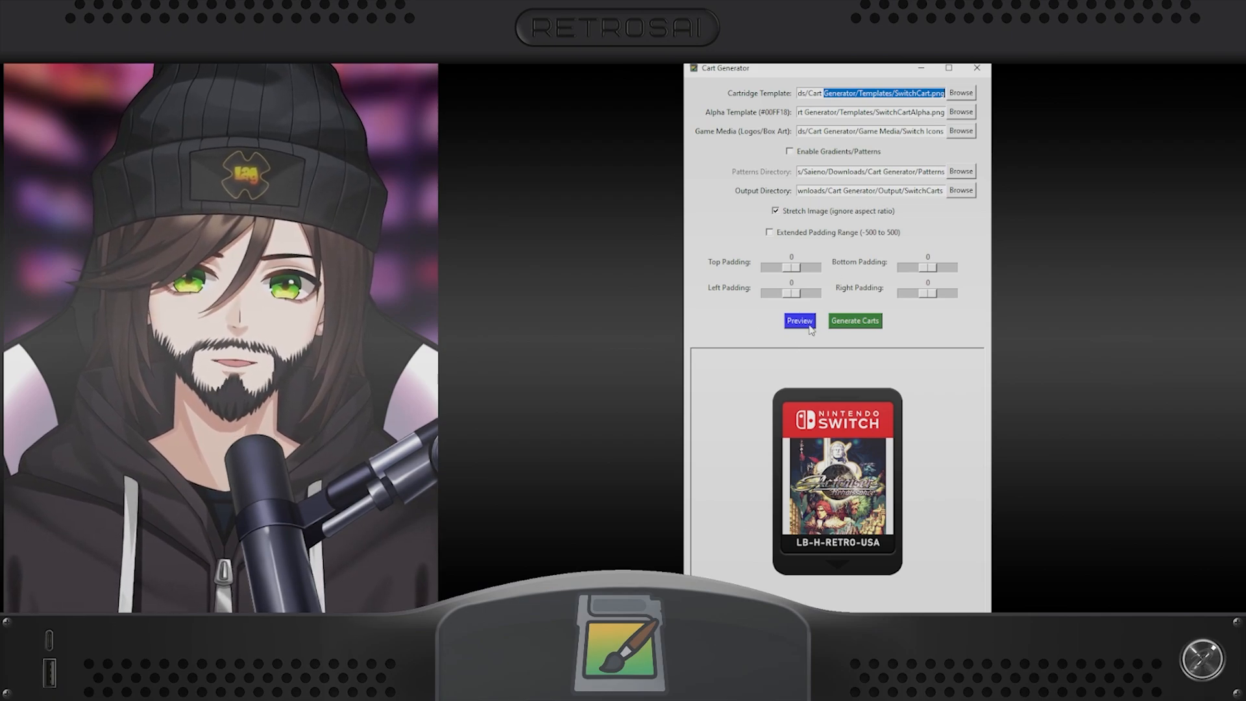
left_click(801, 320)
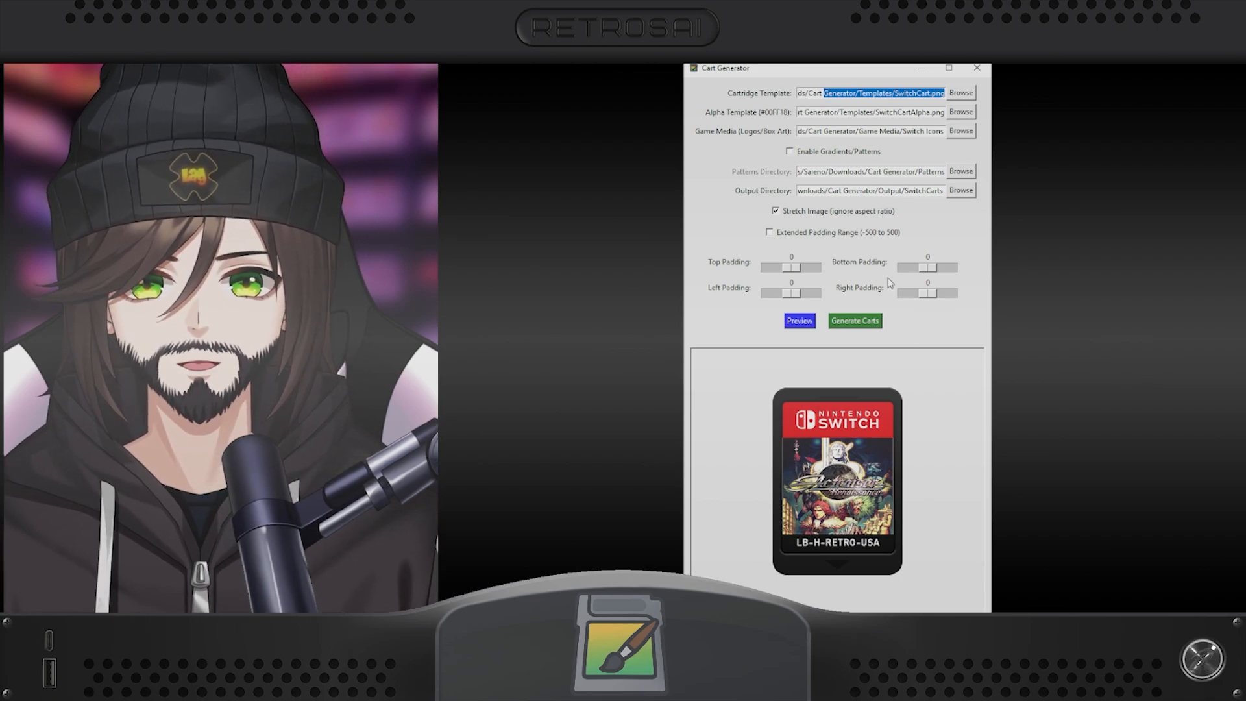
left_click(855, 320)
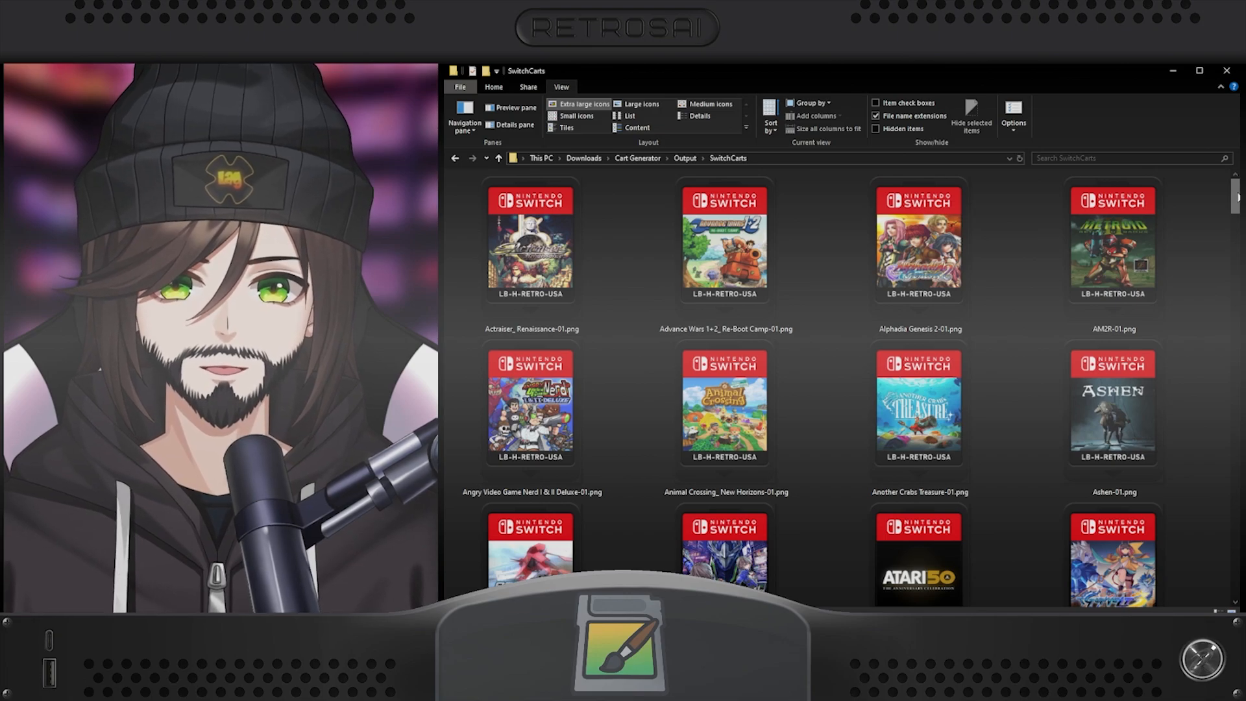
Browse the generated cartridge images in the SwitchCarts output folder to examine how the game icons fit the labels.
scroll(1236, 196, "down", 2)
scroll(1234, 196, "down", 15)
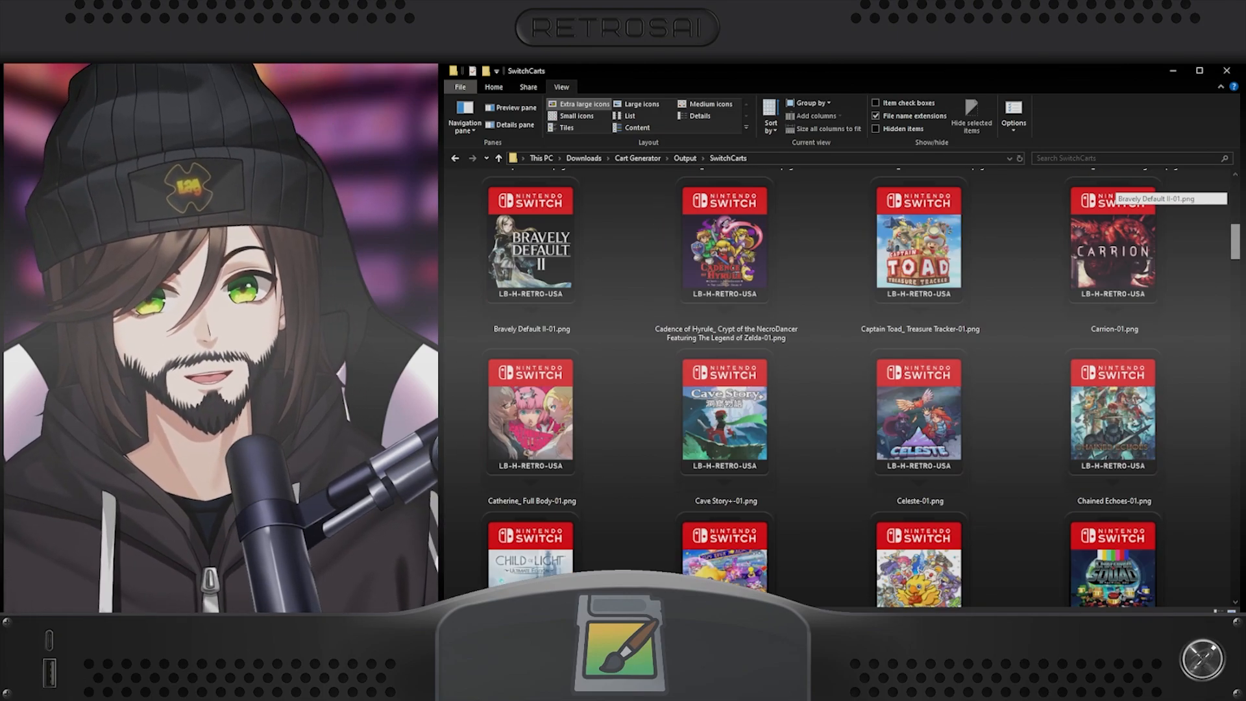
scroll(1234, 197, "down", 15)
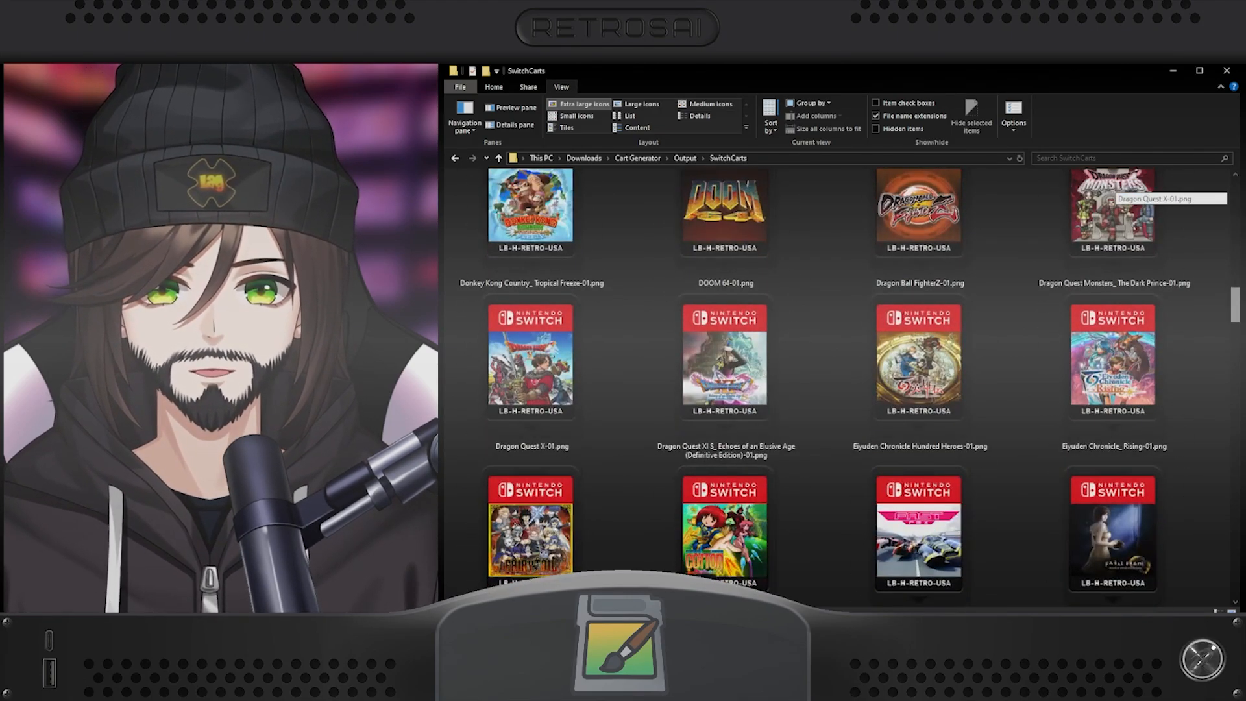
left_click_drag(1236, 351, 1235, 467)
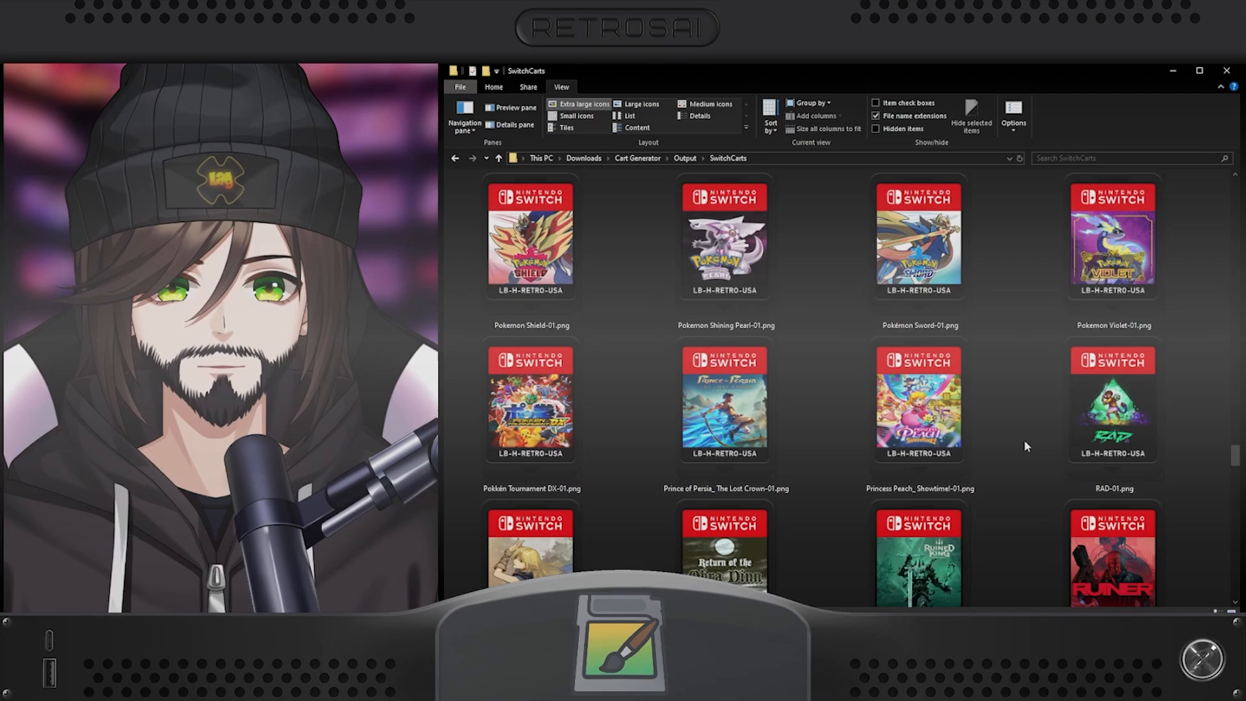
scroll(1024, 441, "up", 6)
scroll(1023, 438, "up", 4)
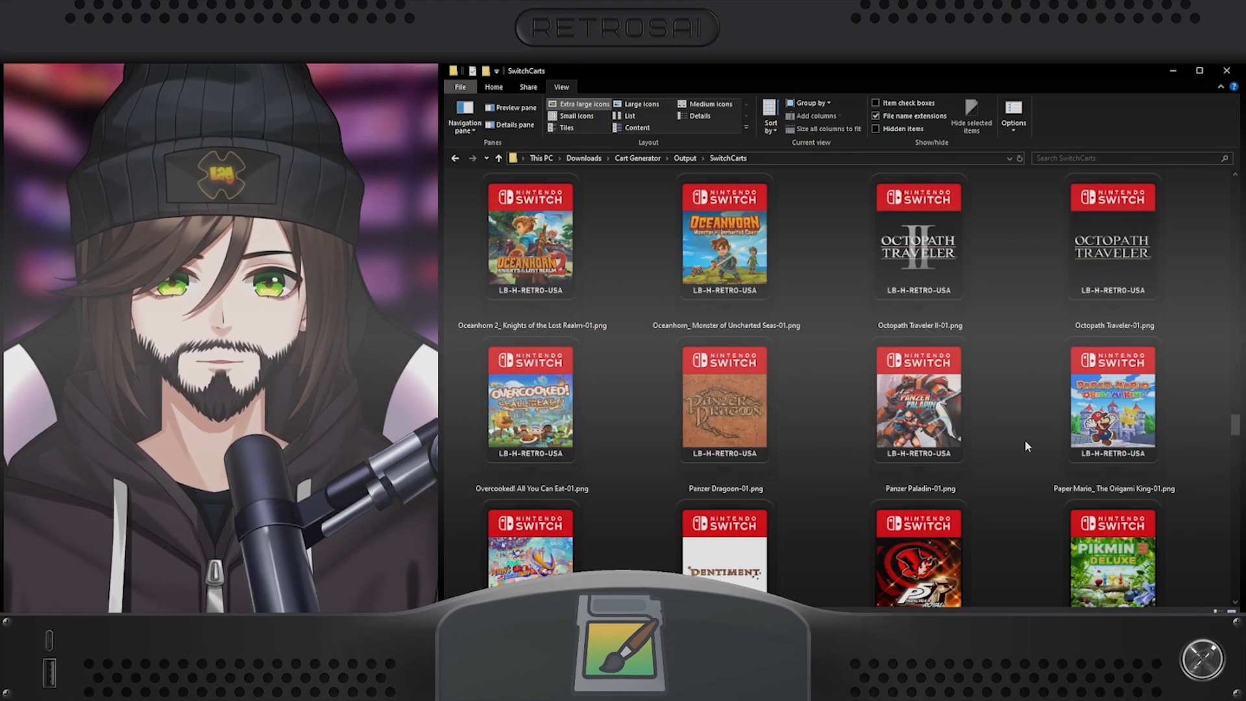
scroll(1024, 438, "up", 2)
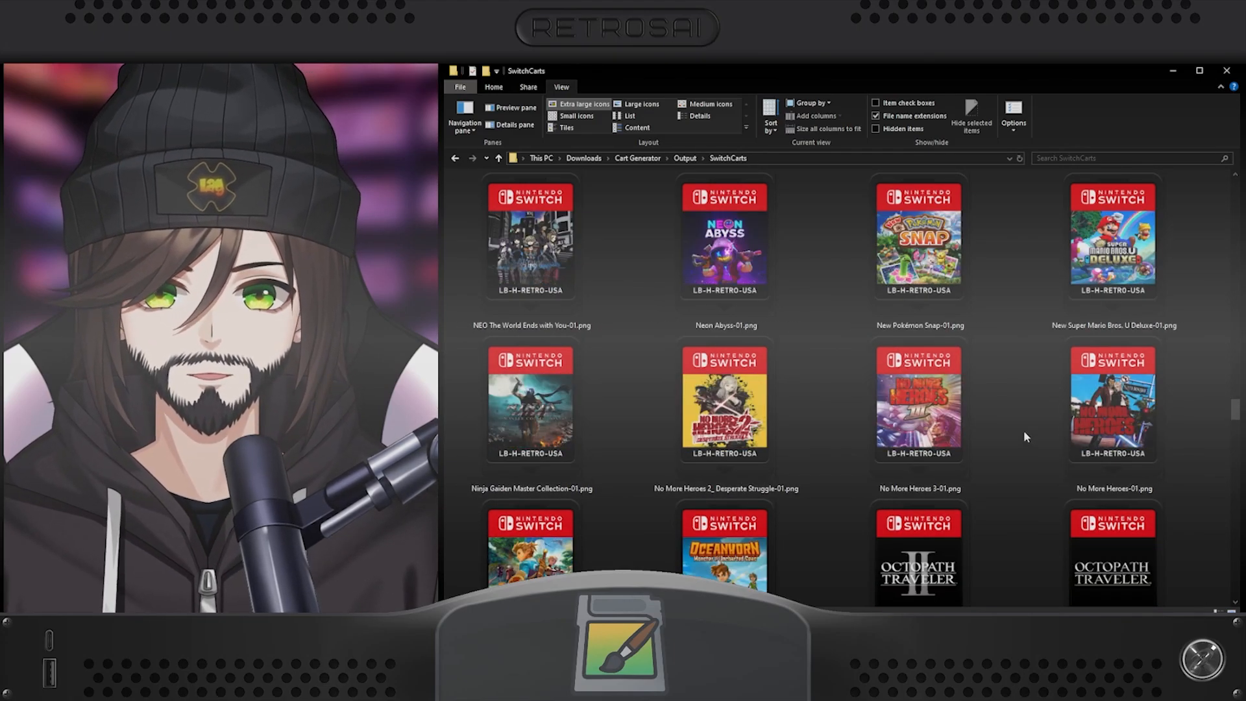
scroll(1021, 419, "up", 4)
scroll(1021, 426, "up", 2)
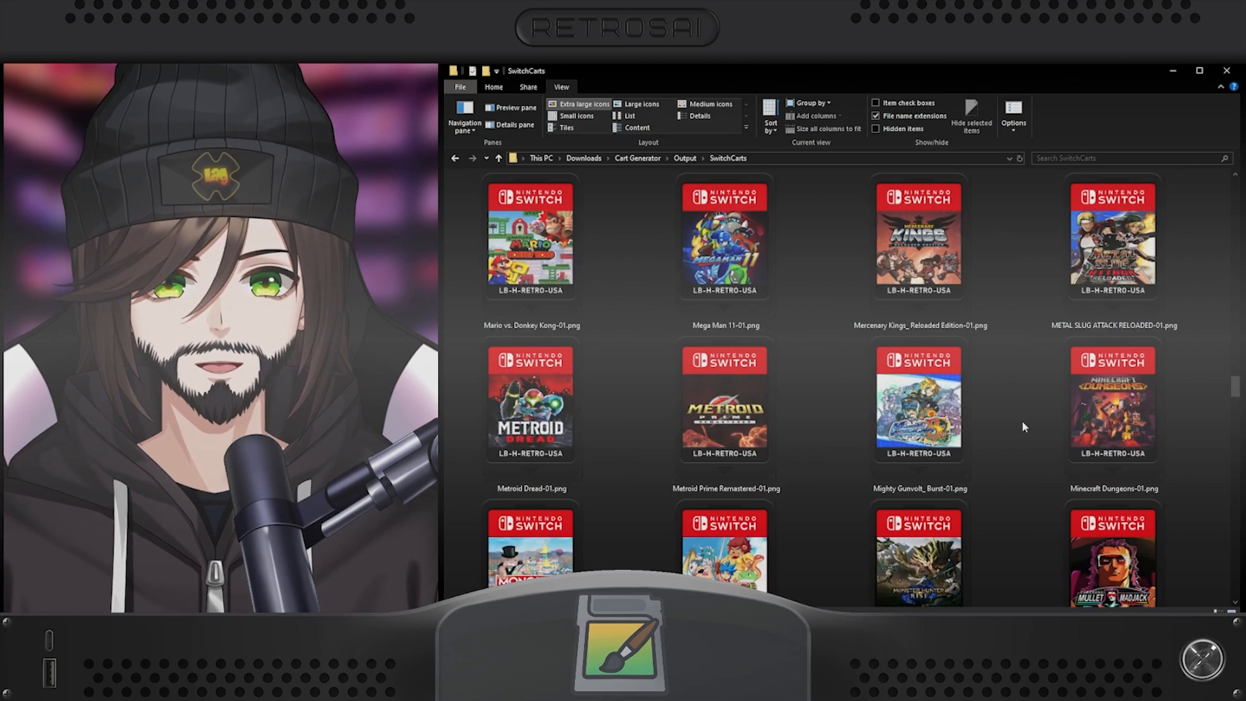